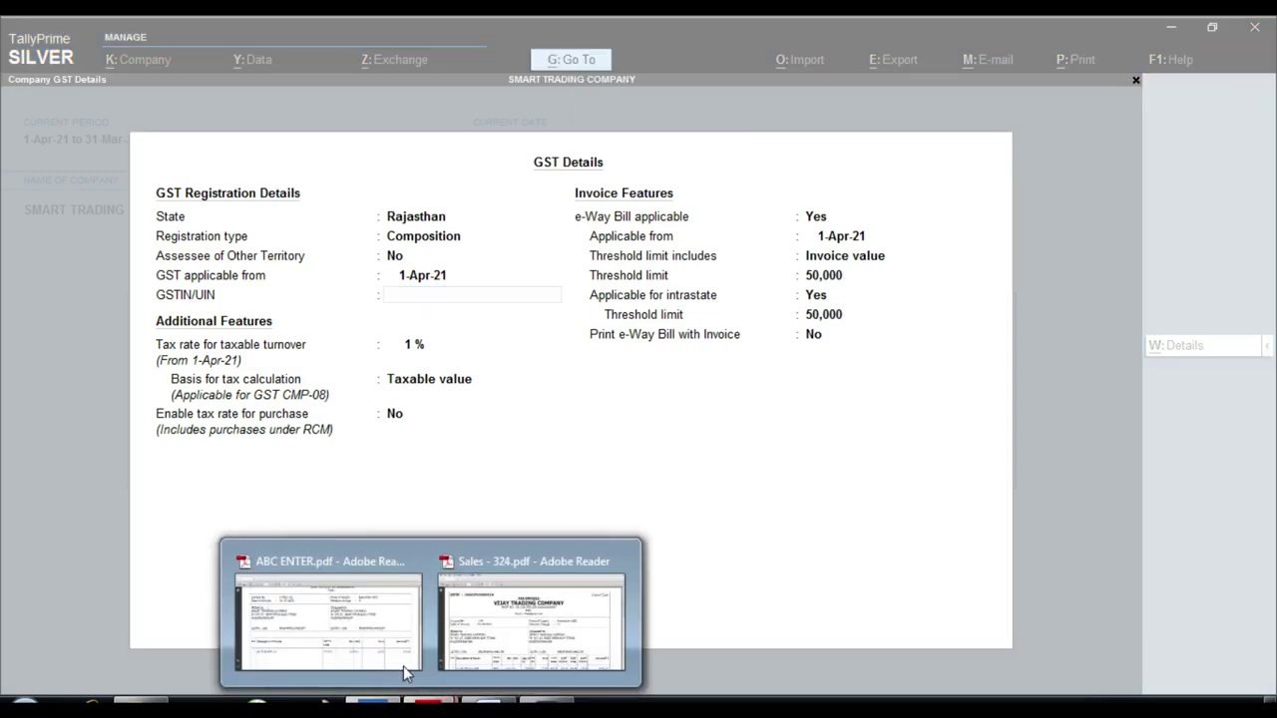
Copy the billed-to GSTIN from ABC ENTER.pdf in Adobe Reader and paste it as the GSTIN/UIN in TallyPrime's GST Details.
{"action": "left_click", "coordinate": [403, 665]}
{"action": "scroll", "coordinate": [419, 335], "scroll_direction": "up", "scroll_amount": 3}
{"action": "scroll", "coordinate": [324, 424], "scroll_direction": "down", "scroll_amount": 3}
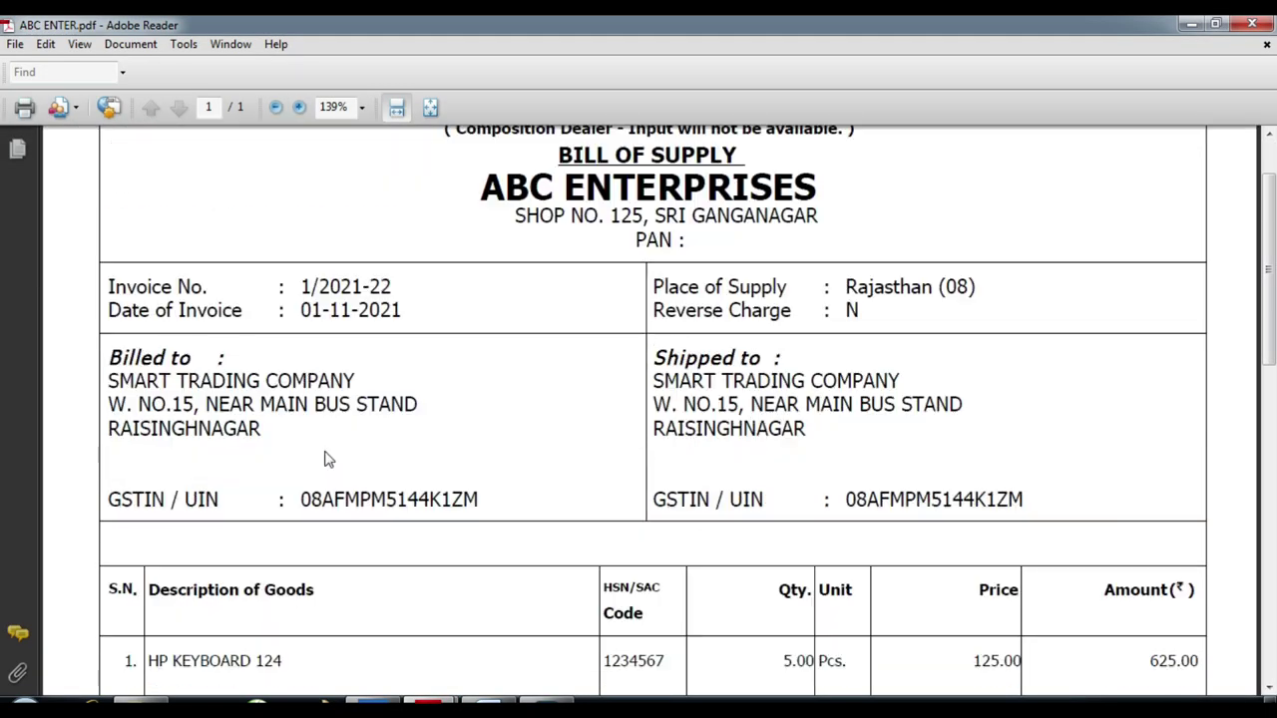
{"action": "left_click_drag", "start_coordinate": [304, 415], "coordinate": [478, 412]}
{"action": "right_click", "coordinate": [431, 419]}
{"action": "left_click", "coordinate": [466, 426]}
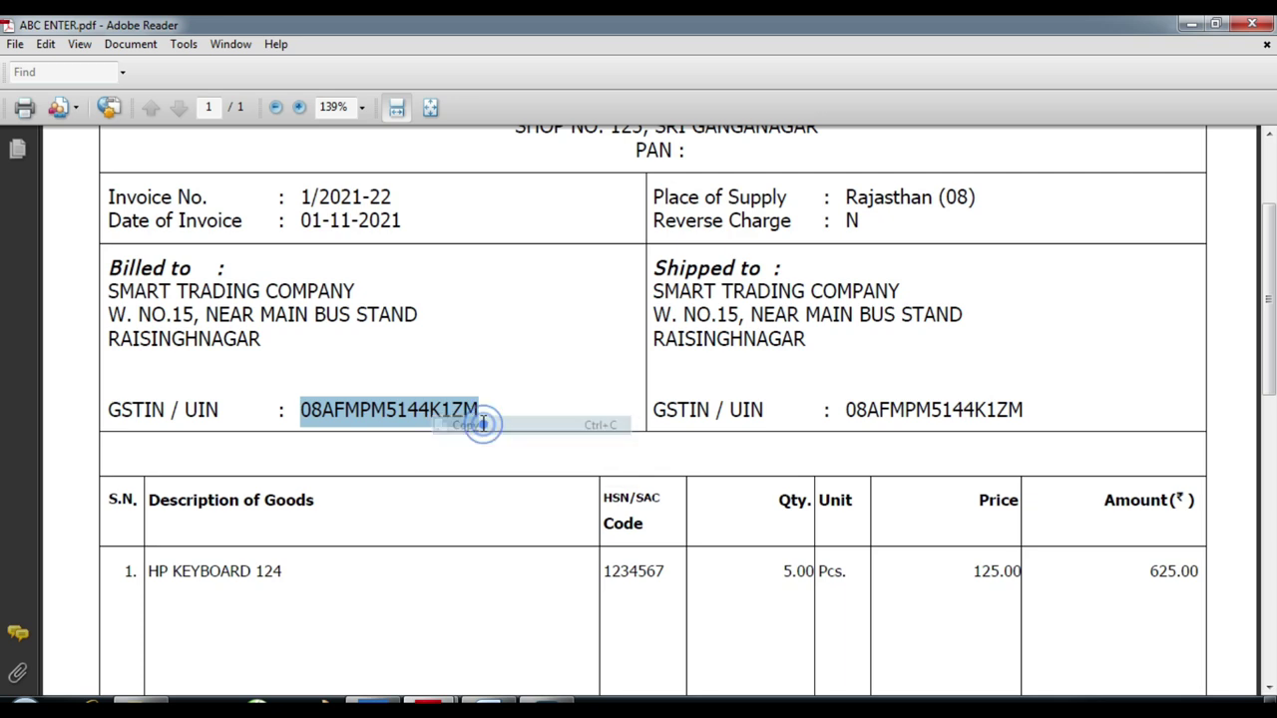
{"action": "key", "text": "alt+Tab"}
{"action": "key", "text": "ctrl+alt+v"}
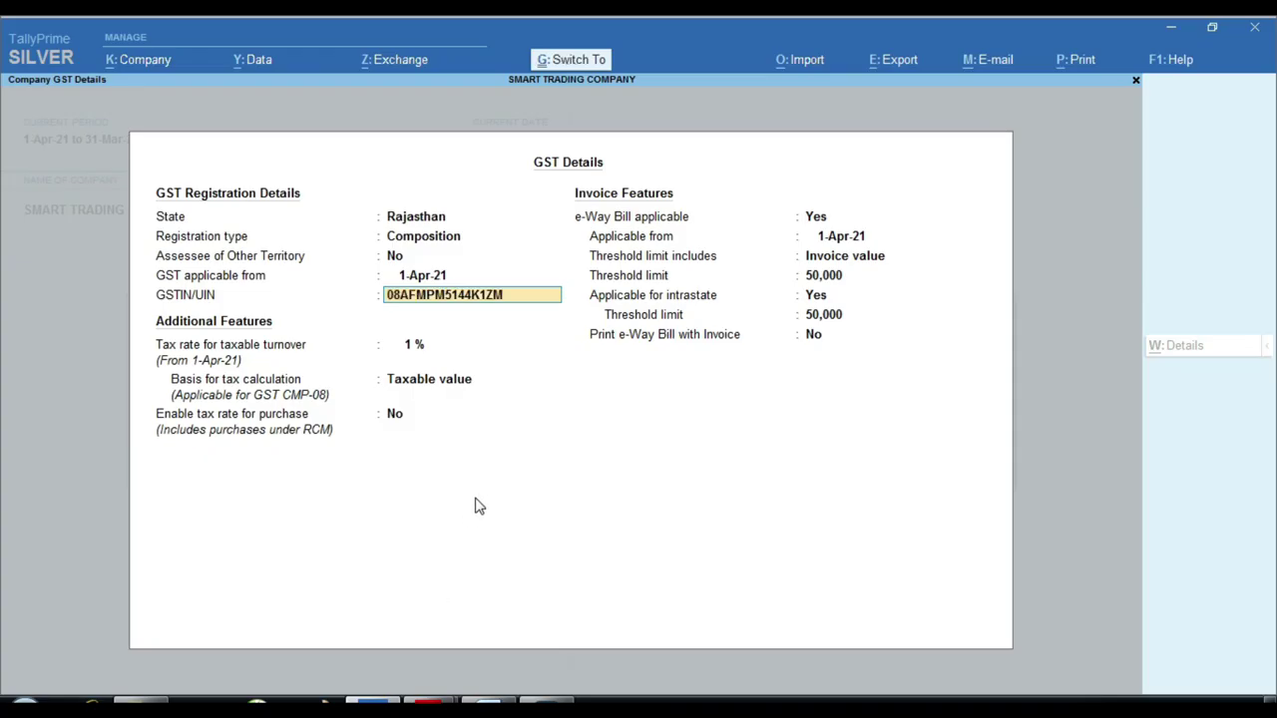
{"action": "key", "text": "Return"}
{"action": "key", "text": "Return"}
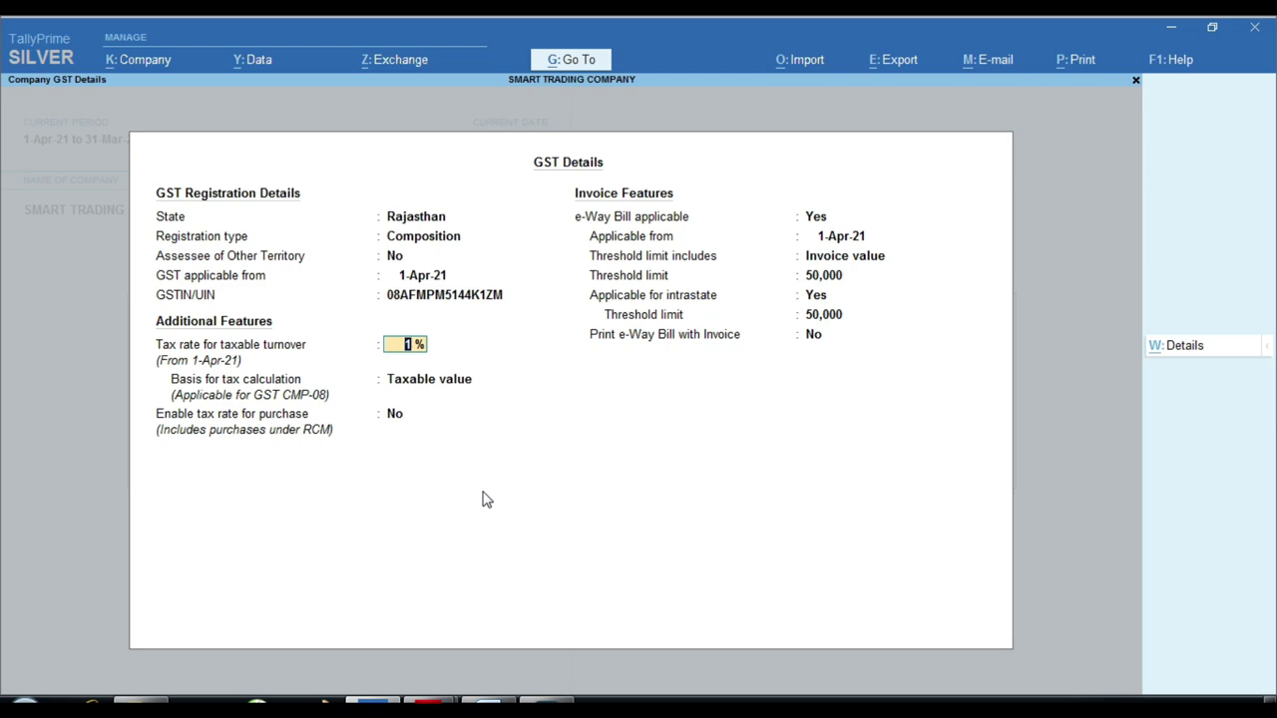
Accept a 1 % tax rate for taxable turnover, based on Taxable value, with the tax rate for purchase set to No.
{"action": "key", "text": "ctrl"}
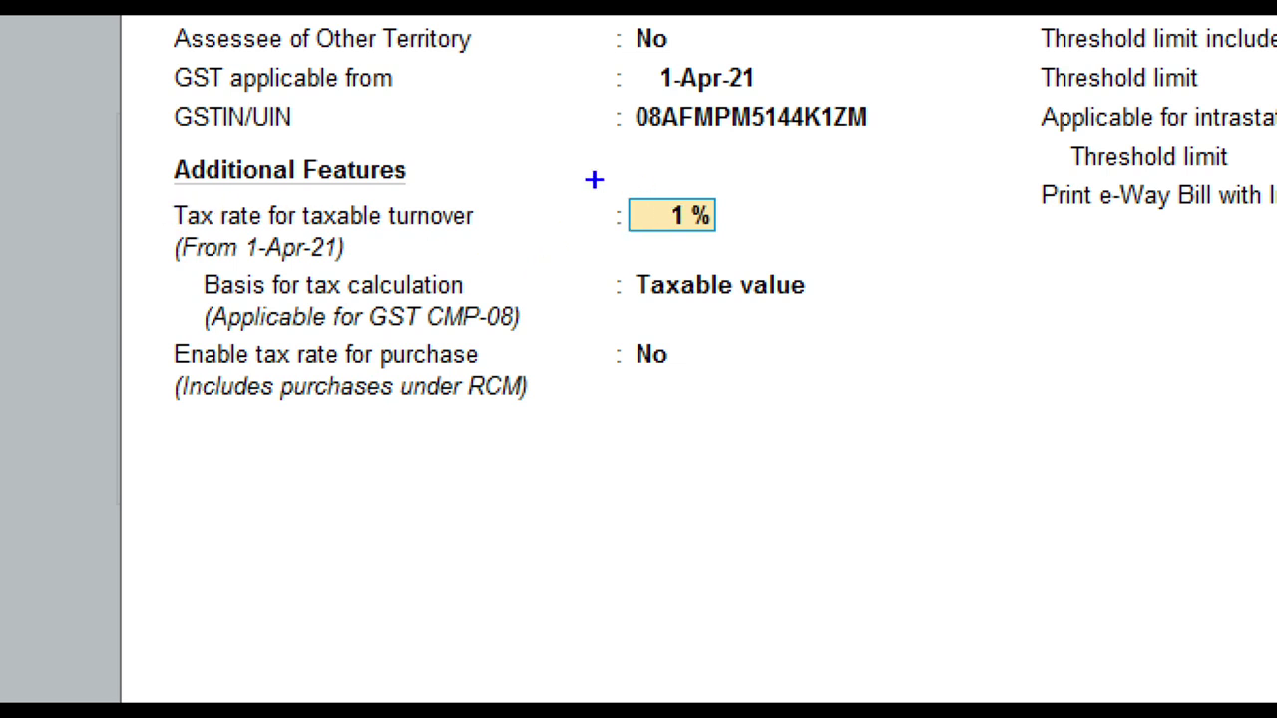
{"action": "mouse_move", "coordinate": [592, 181]}
{"action": "left_mouse_down"}
{"action": "mouse_move", "coordinate": [612, 234]}
{"action": "mouse_move", "coordinate": [784, 250]}
{"action": "left_mouse_up"}
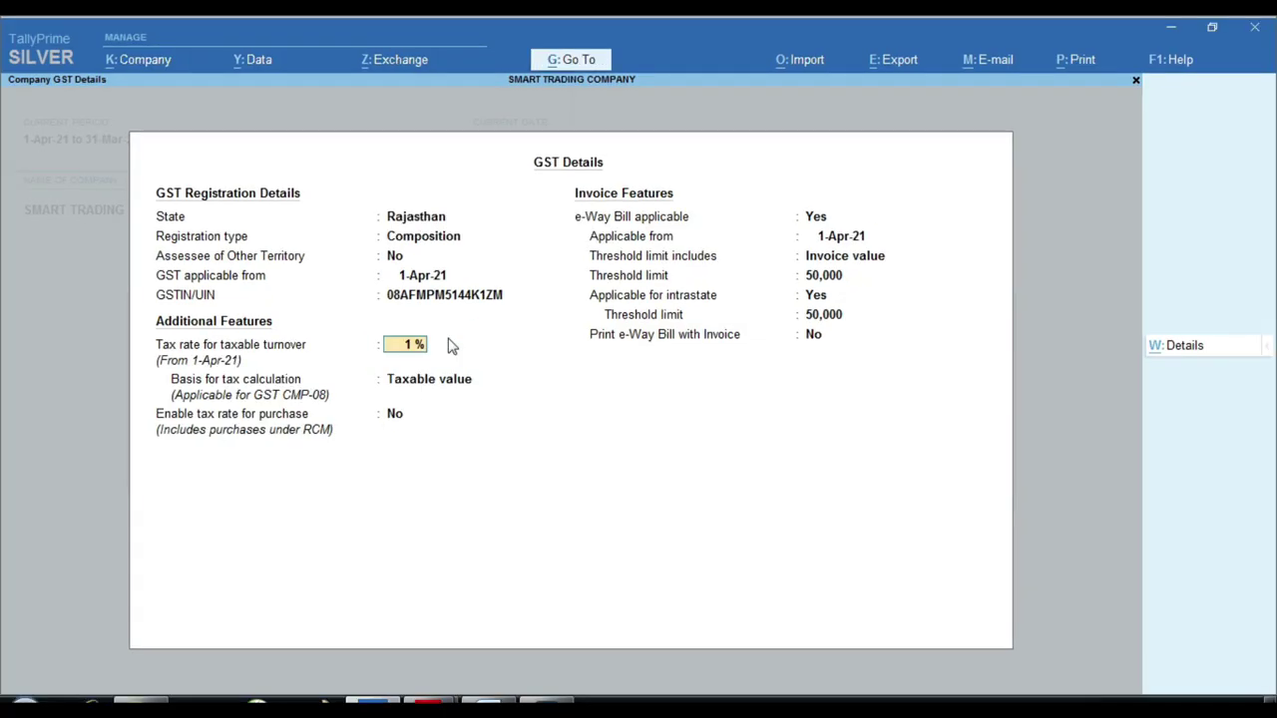
{"action": "key", "text": "Return"}
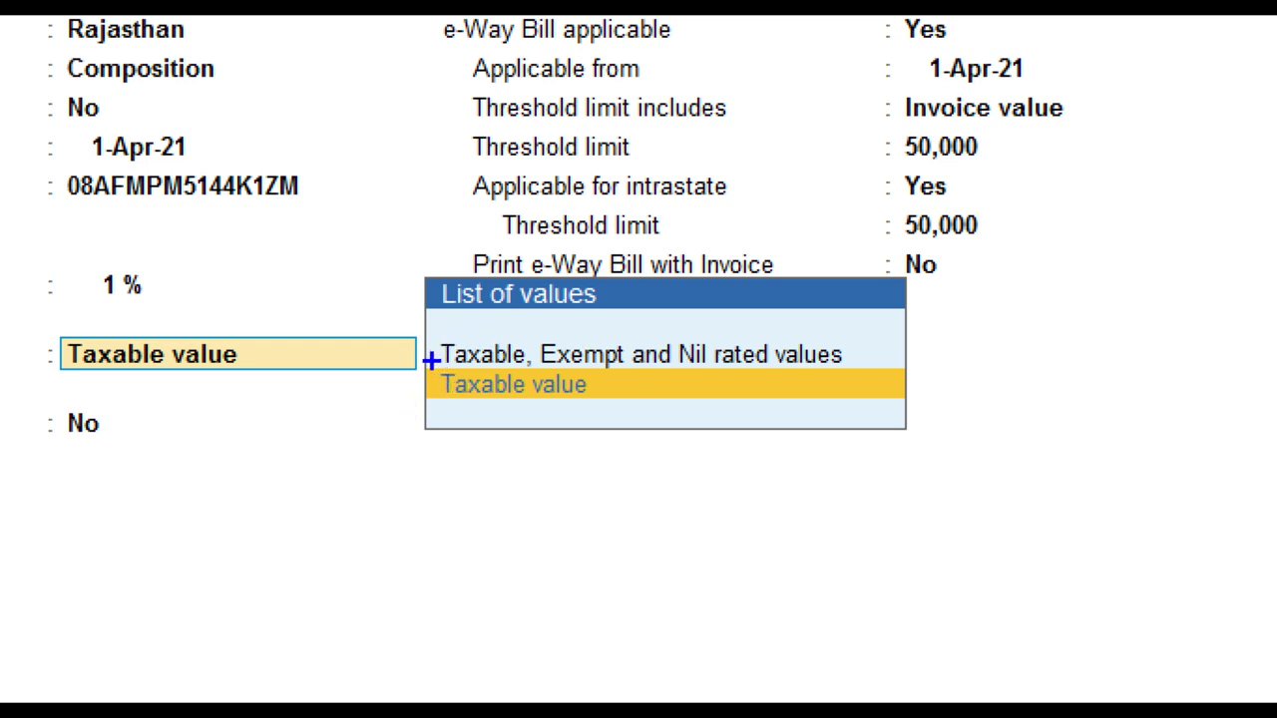
{"action": "mouse_move", "coordinate": [431, 360]}
{"action": "left_mouse_down"}
{"action": "mouse_move", "coordinate": [555, 413]}
{"action": "mouse_move", "coordinate": [611, 416]}
{"action": "left_mouse_up"}
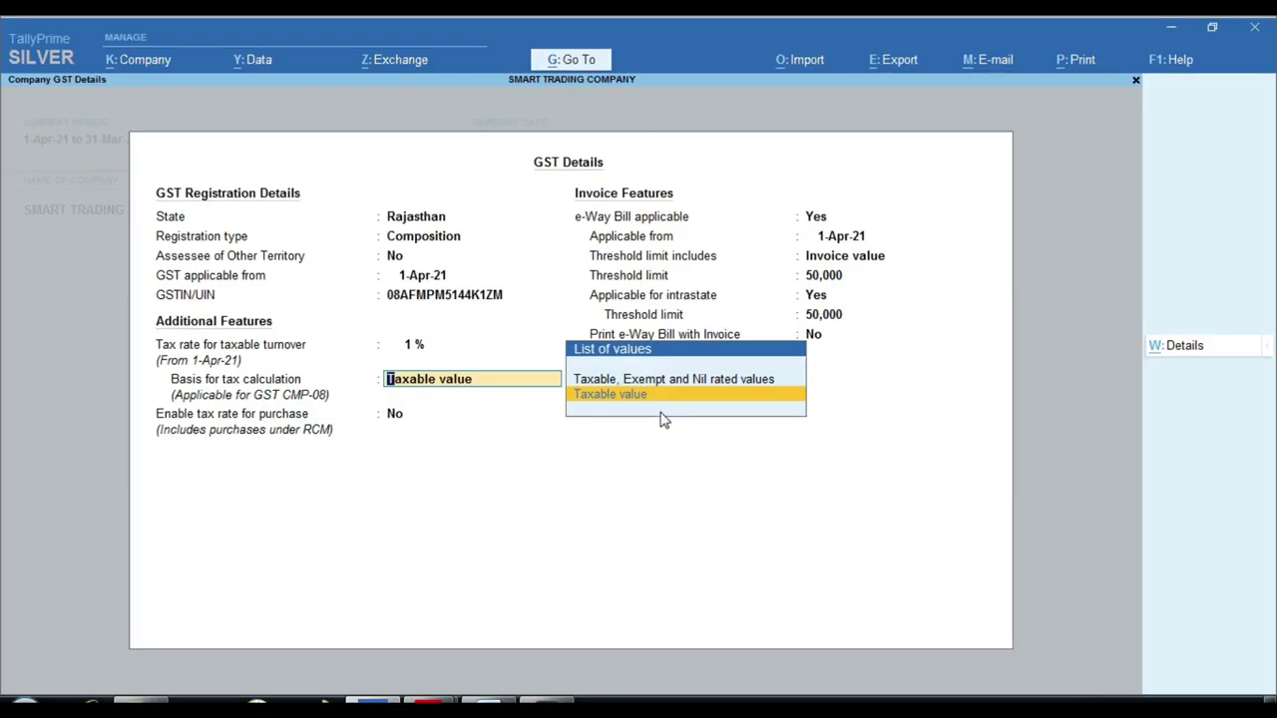
{"action": "key", "text": "Return"}
{"action": "key", "text": "Return"}
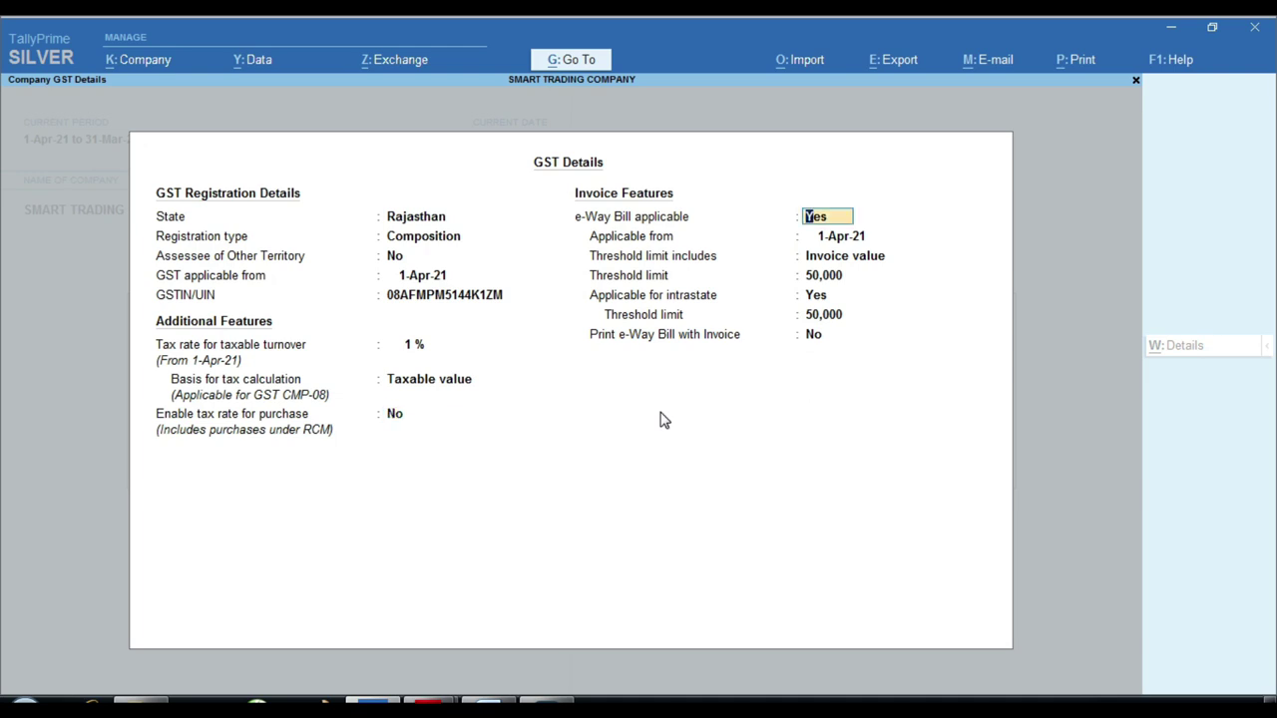
Accept the e-Way Bill settings with 50,000 threshold limits and intrastate applicability, and save the GST details and company features.
{"action": "key", "text": "Return"}
{"action": "key", "text": "Return"}
{"action": "key", "text": "Return"}
{"action": "key", "text": "Return"}
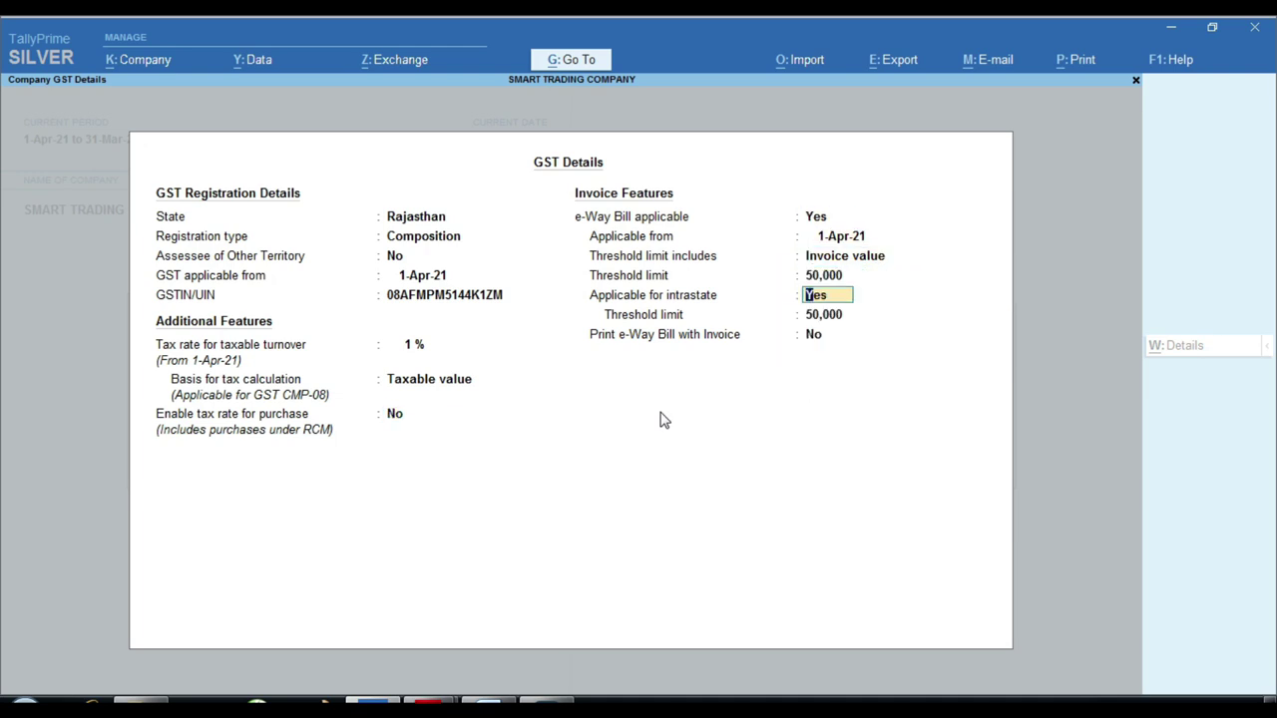
{"action": "key", "text": "ctrl"}
{"action": "left_click", "coordinate": [826, 293]}
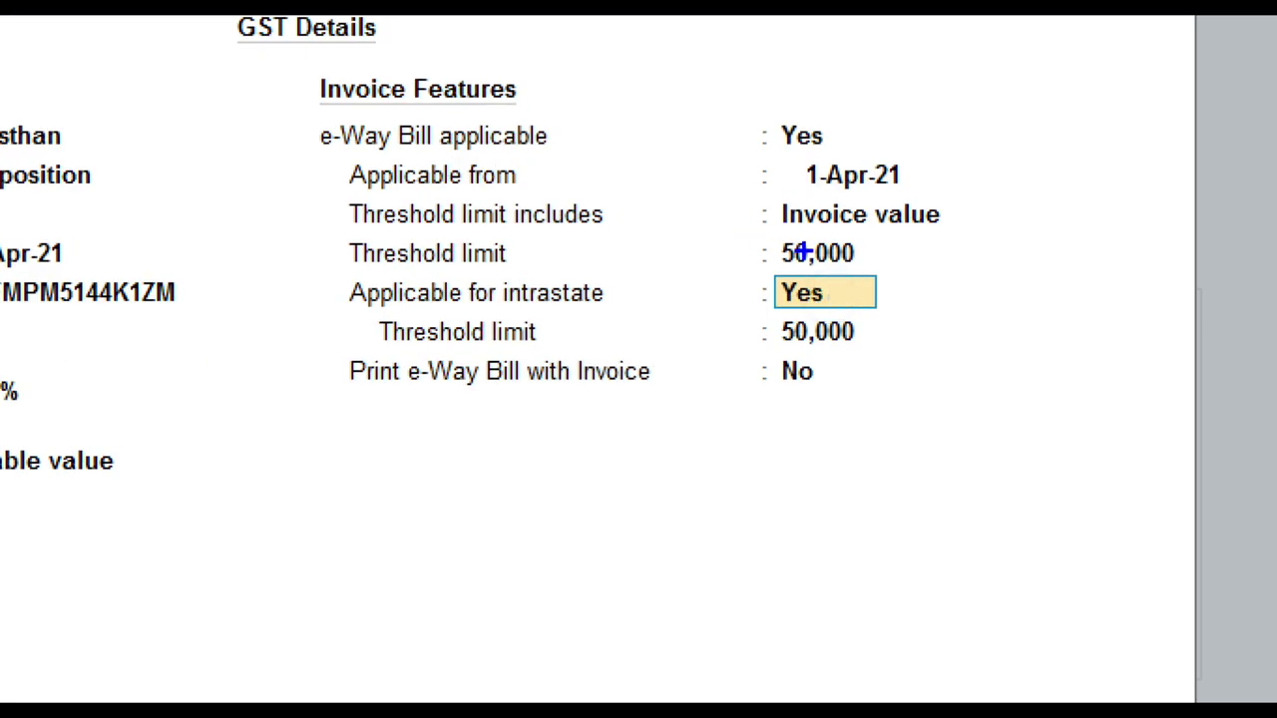
{"action": "left_click", "coordinate": [798, 257]}
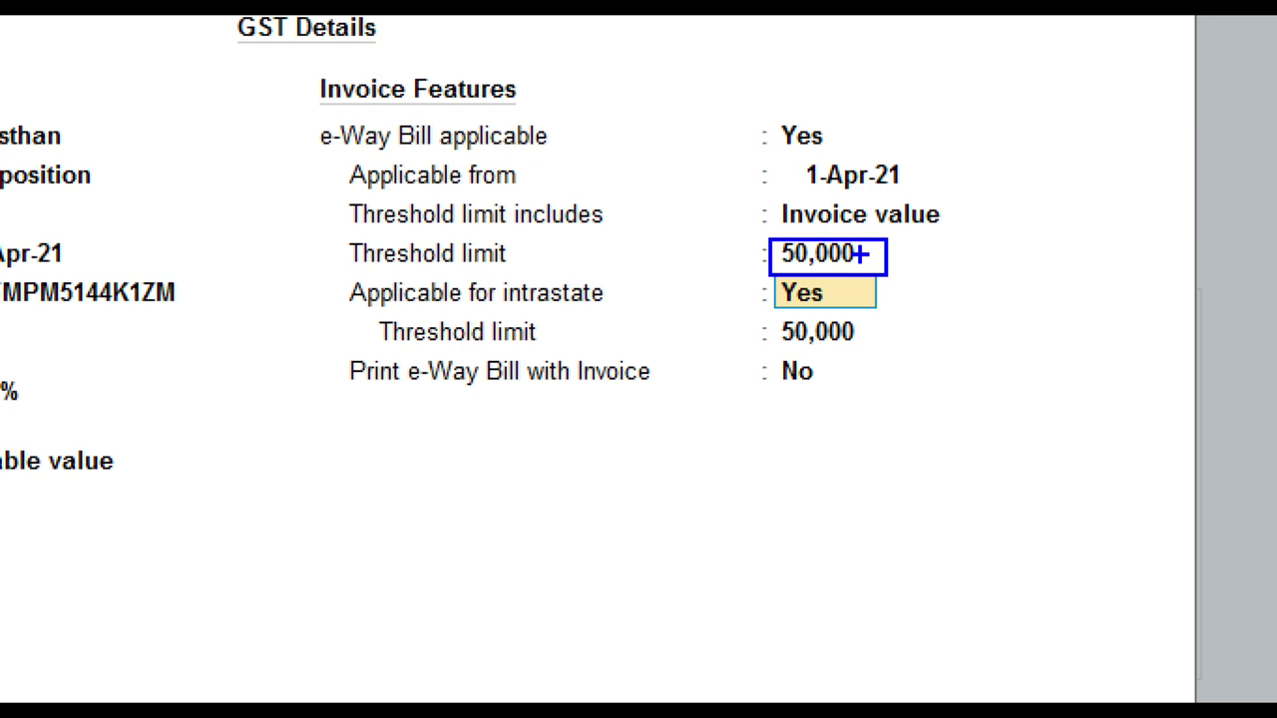
{"action": "key", "text": "Return"}
{"action": "key", "text": "Return"}
{"action": "key", "text": "Return"}
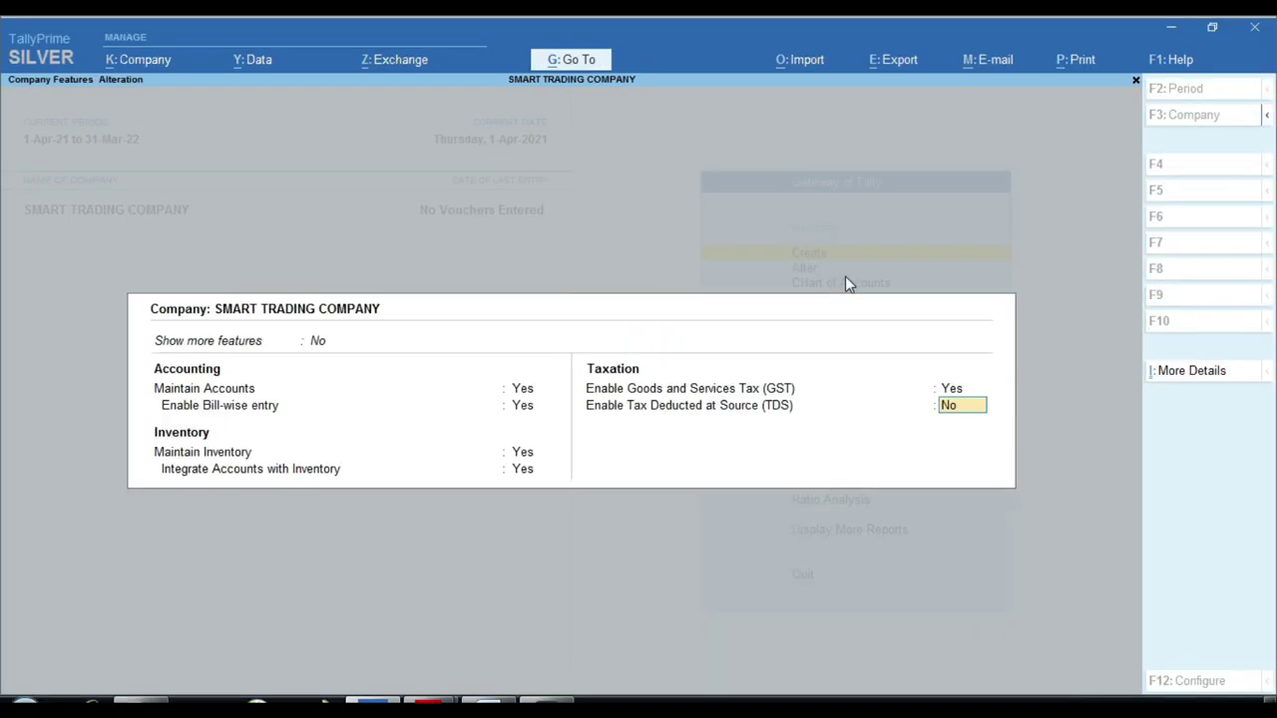
{"action": "key", "text": "Return"}
{"action": "key", "text": "Return"}
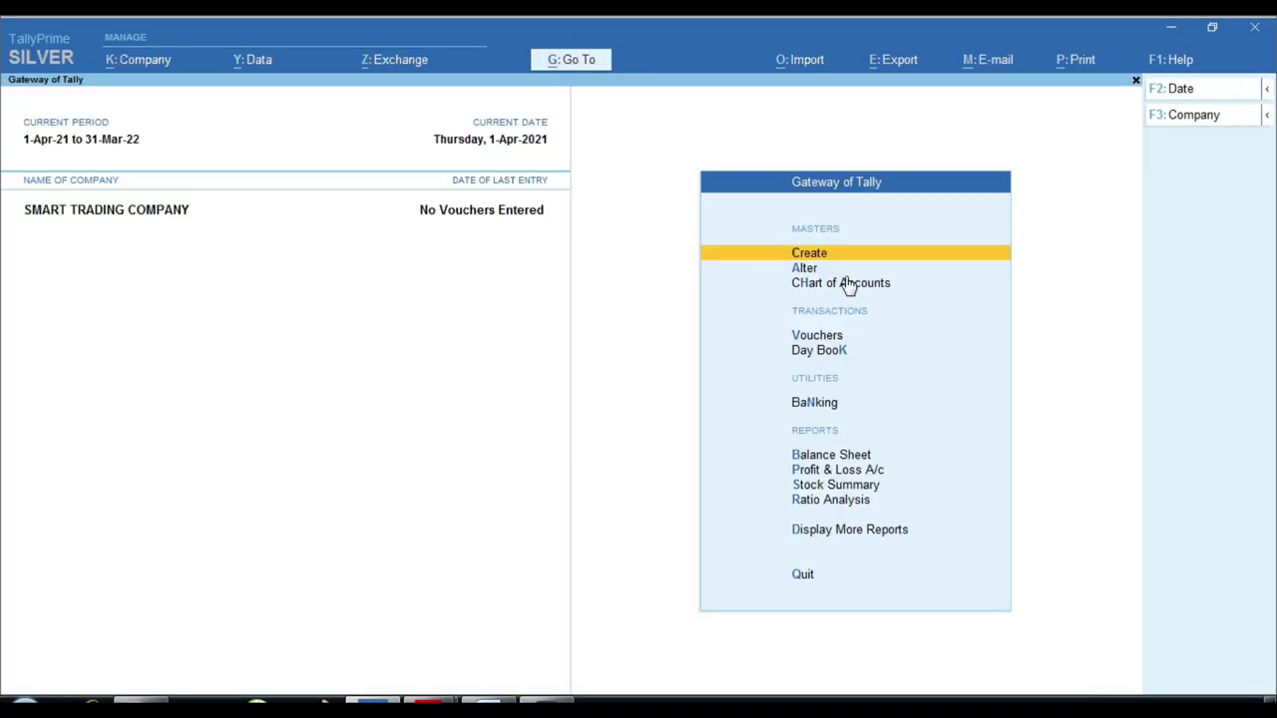
Switch to the Word topic outline and select the "GST Tax Rate Setup" line.
{"action": "left_click", "coordinate": [507, 697]}
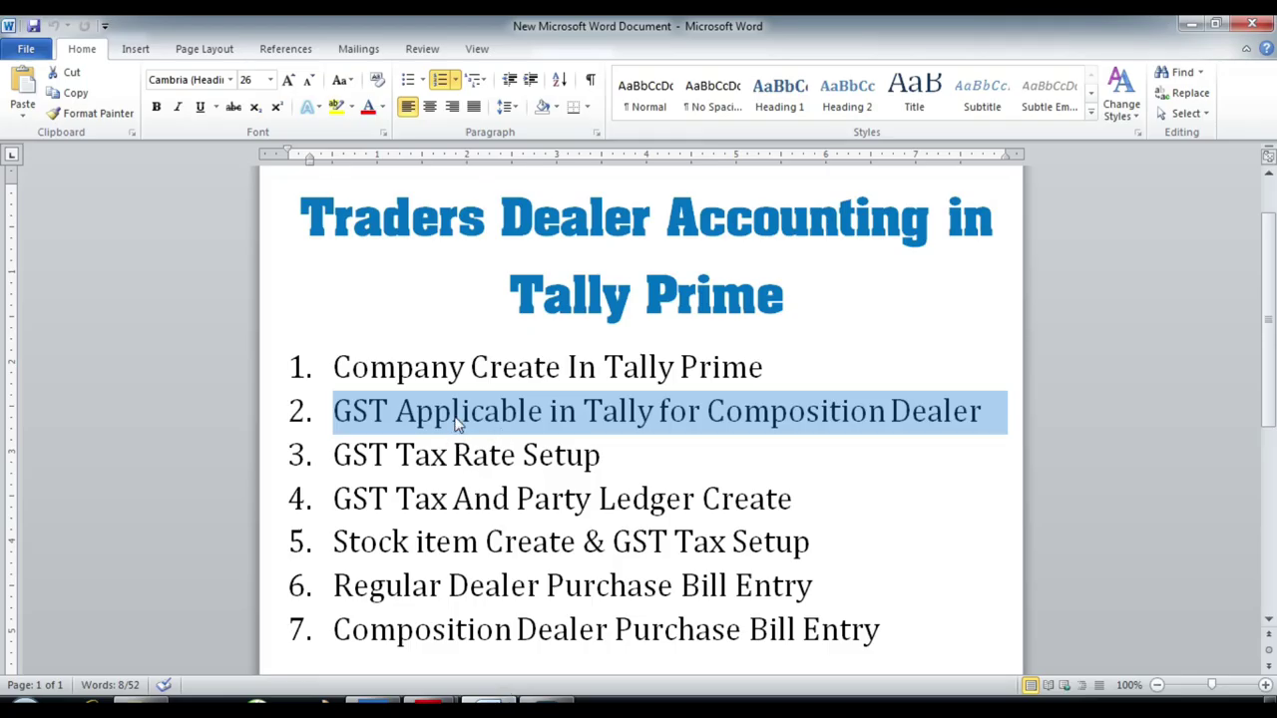
{"action": "left_click", "coordinate": [717, 410]}
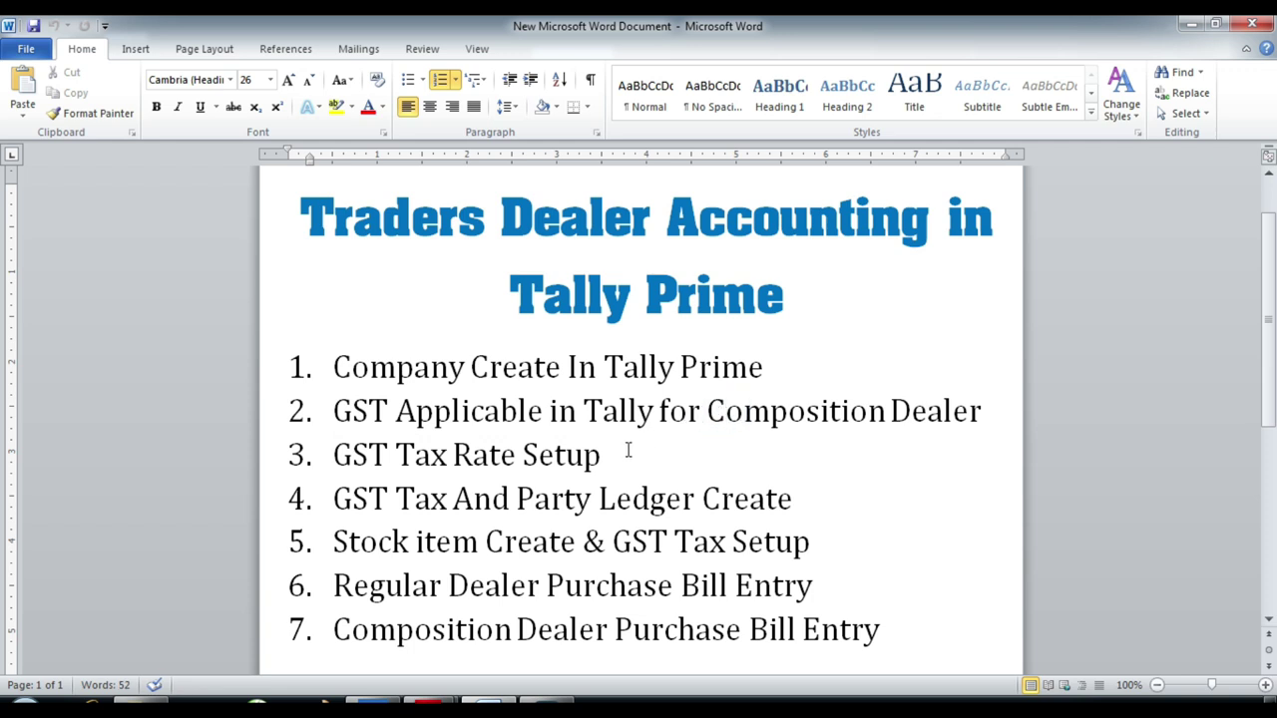
{"action": "scroll", "coordinate": [627, 451], "scroll_direction": "down", "scroll_amount": 1}
{"action": "left_click", "coordinate": [621, 419]}
{"action": "key", "text": "Home"}
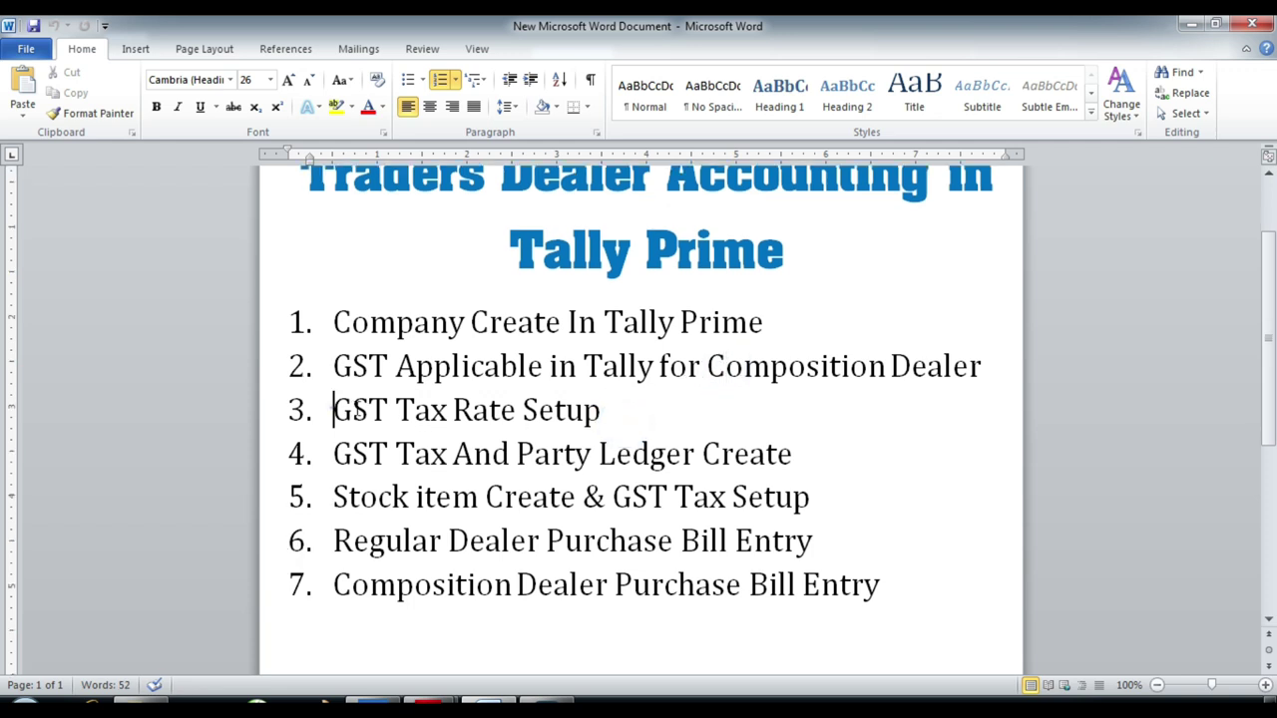
{"action": "left_click_drag", "start_coordinate": [356, 409], "coordinate": [603, 409]}
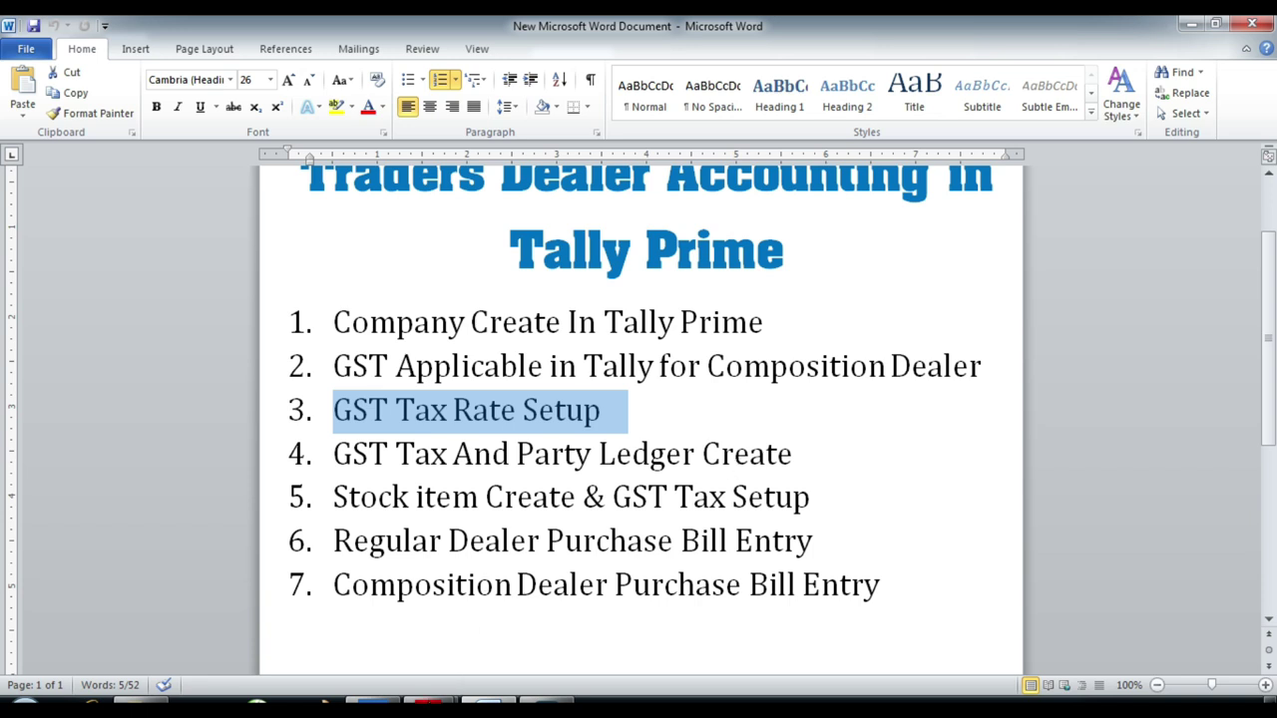
Switch back to TallyPrime and start a new ledger named CGST TAX without an alias.
{"action": "key", "text": "alt+Tab"}
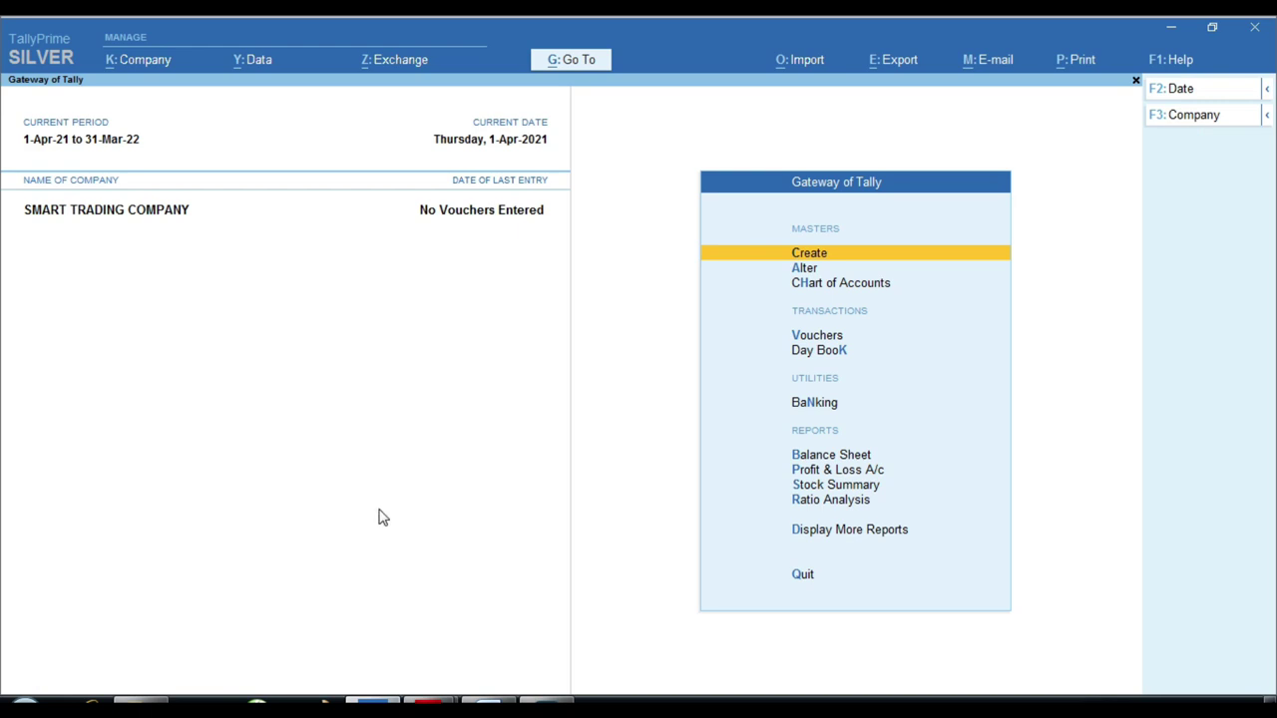
{"action": "key", "text": "Return"}
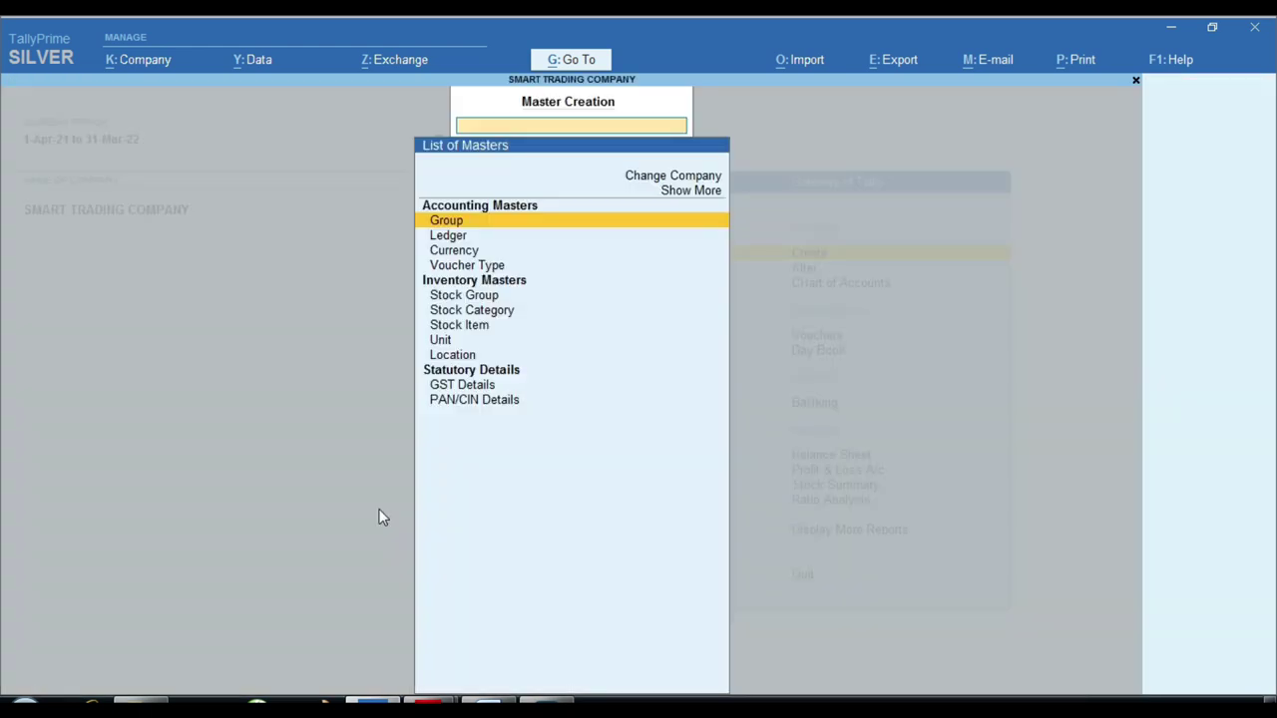
{"action": "key", "text": "Down"}
{"action": "key", "text": "Return"}
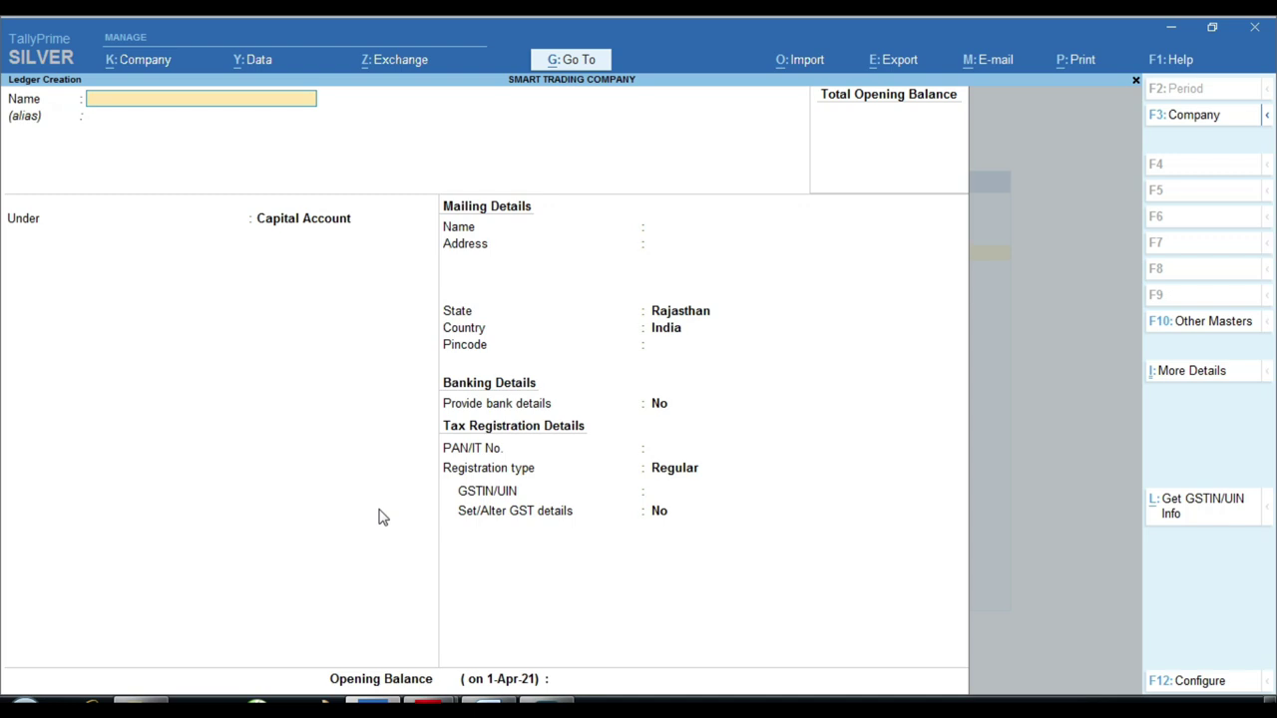
{"action": "type", "text": "CGST TAX"}
{"action": "key", "text": "Return"}
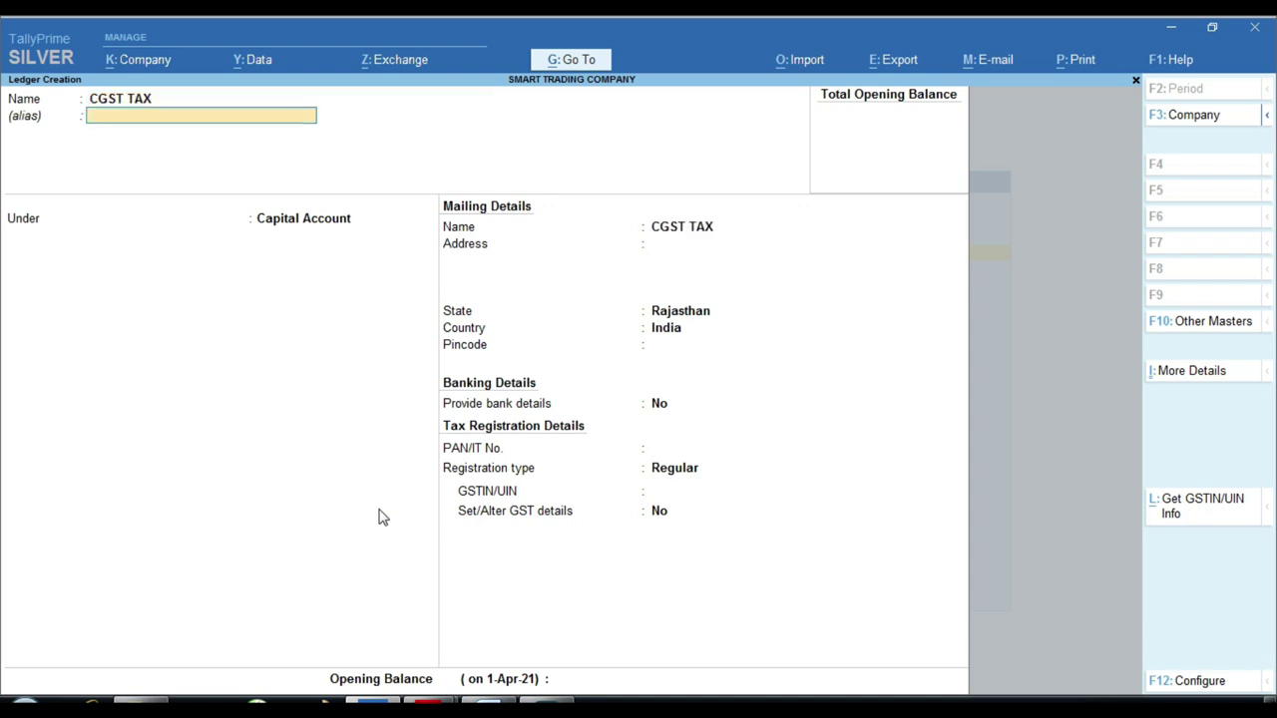
{"action": "key", "text": "Return"}
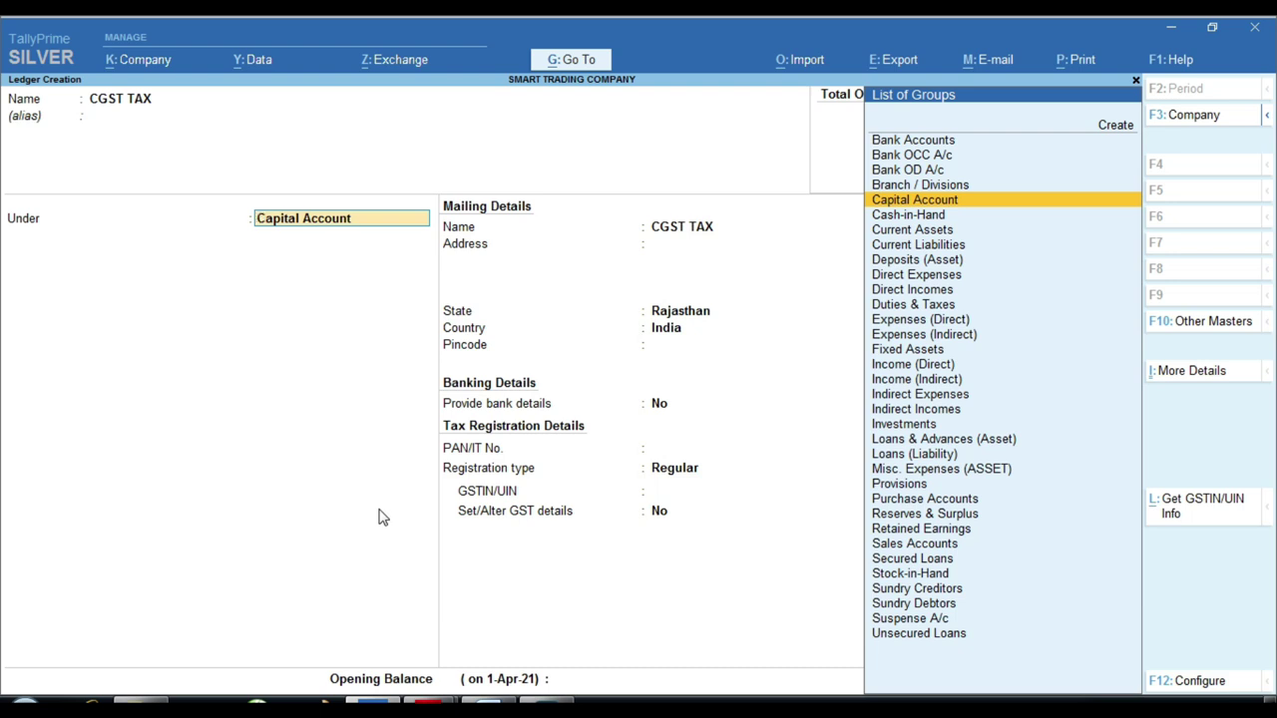
Place the CGST TAX ledger under the Indirect Expenses group.
{"action": "type", "text": "DU"}
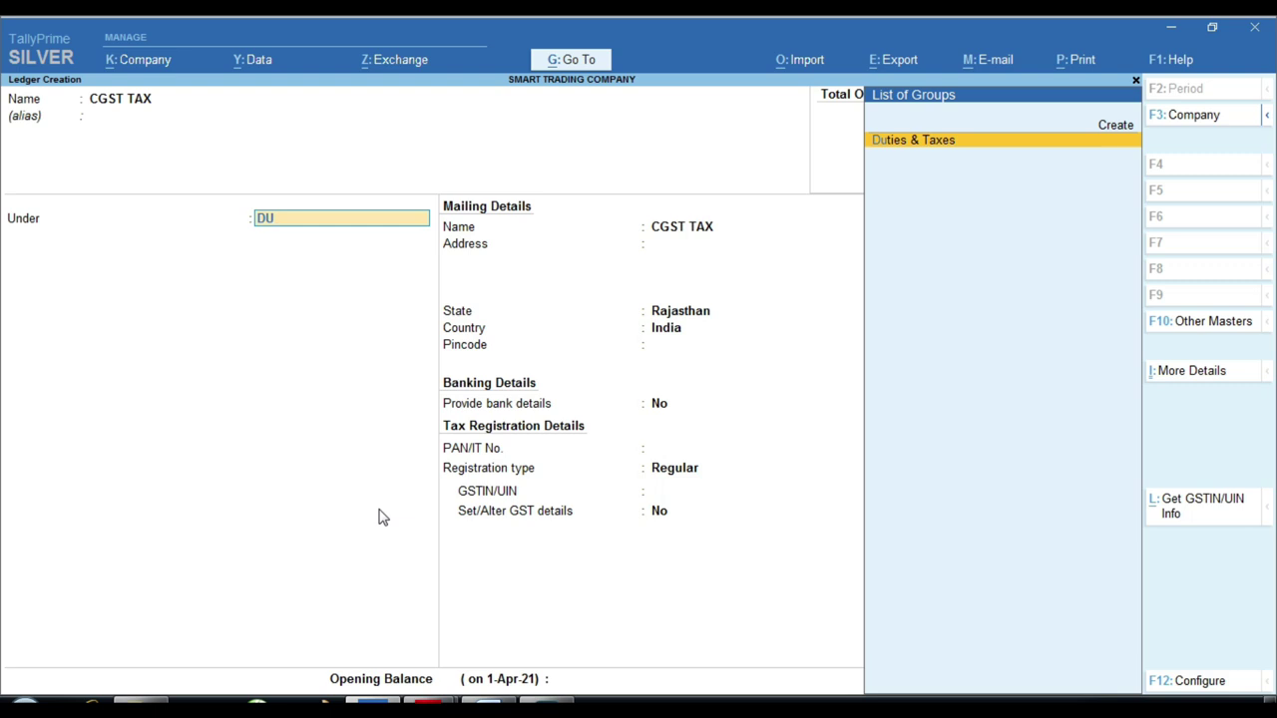
{"action": "key", "text": "BackSpace"}
{"action": "key", "text": "BackSpace"}
{"action": "type", "text": "IND"}
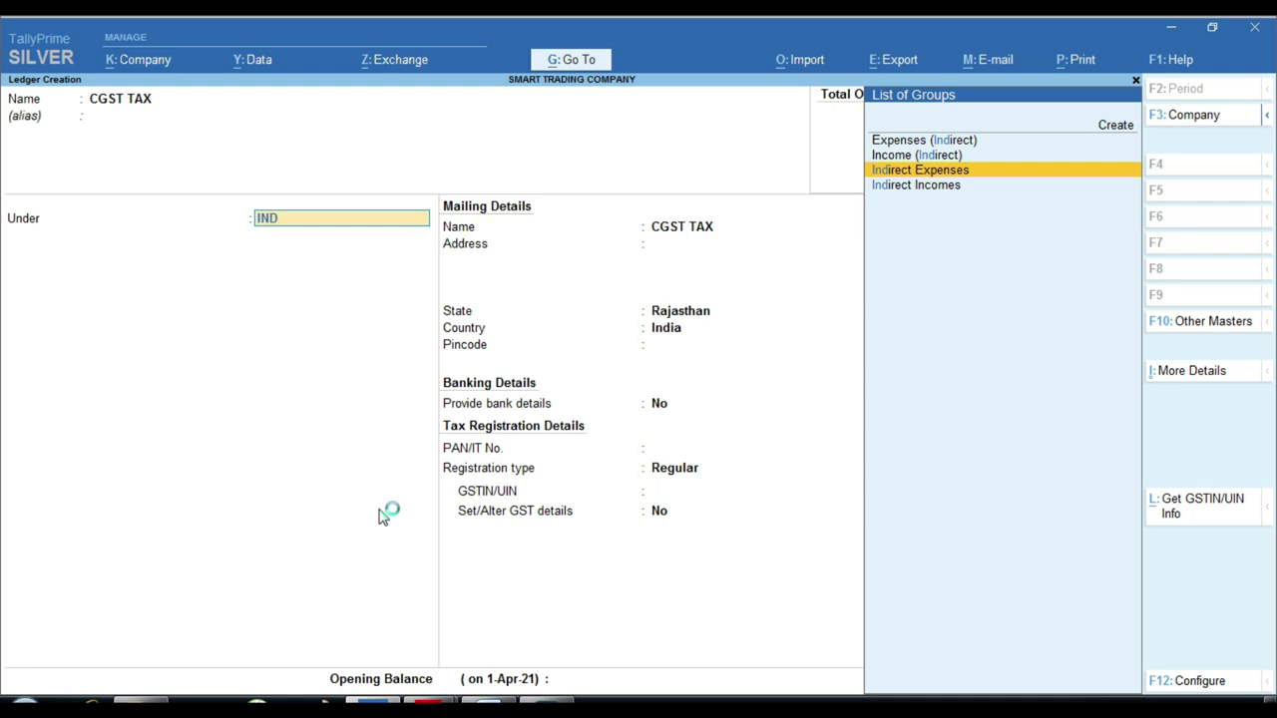
{"action": "key", "text": "Return"}
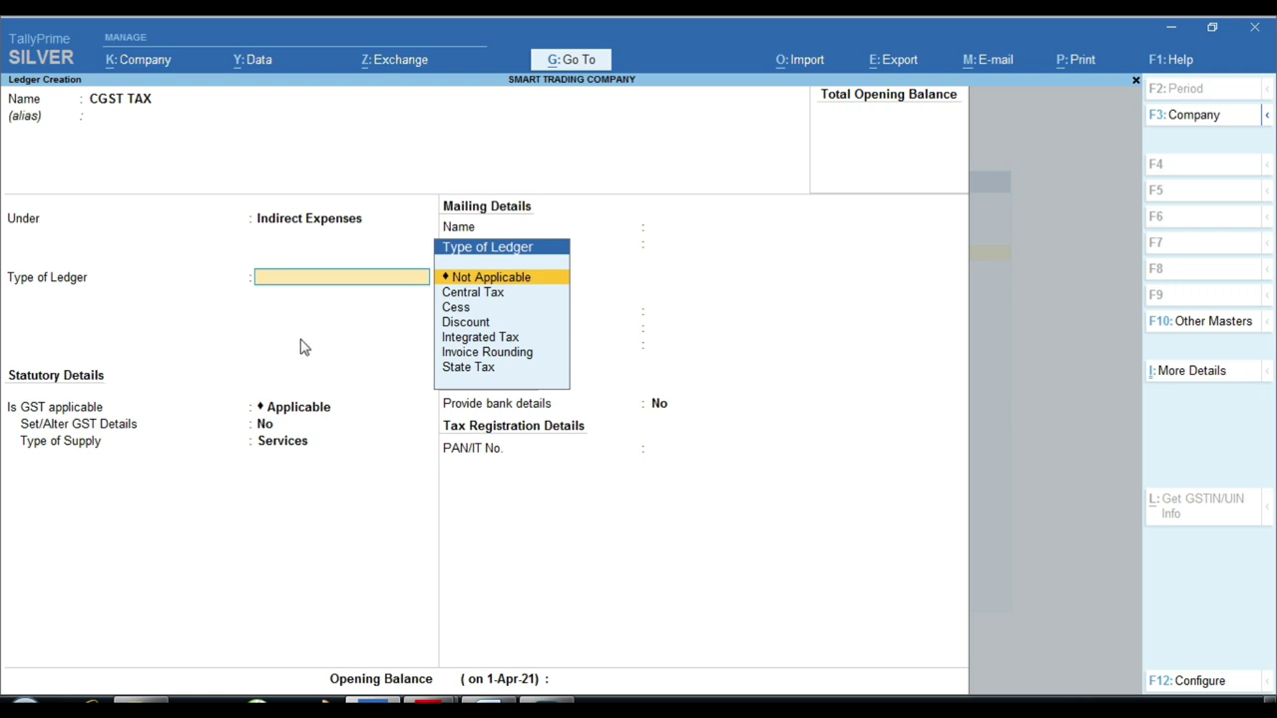
Set the ledger type to Central Tax with 0 % calculation and the rounding method Not Applicable.
{"action": "key", "text": "ctrl"}
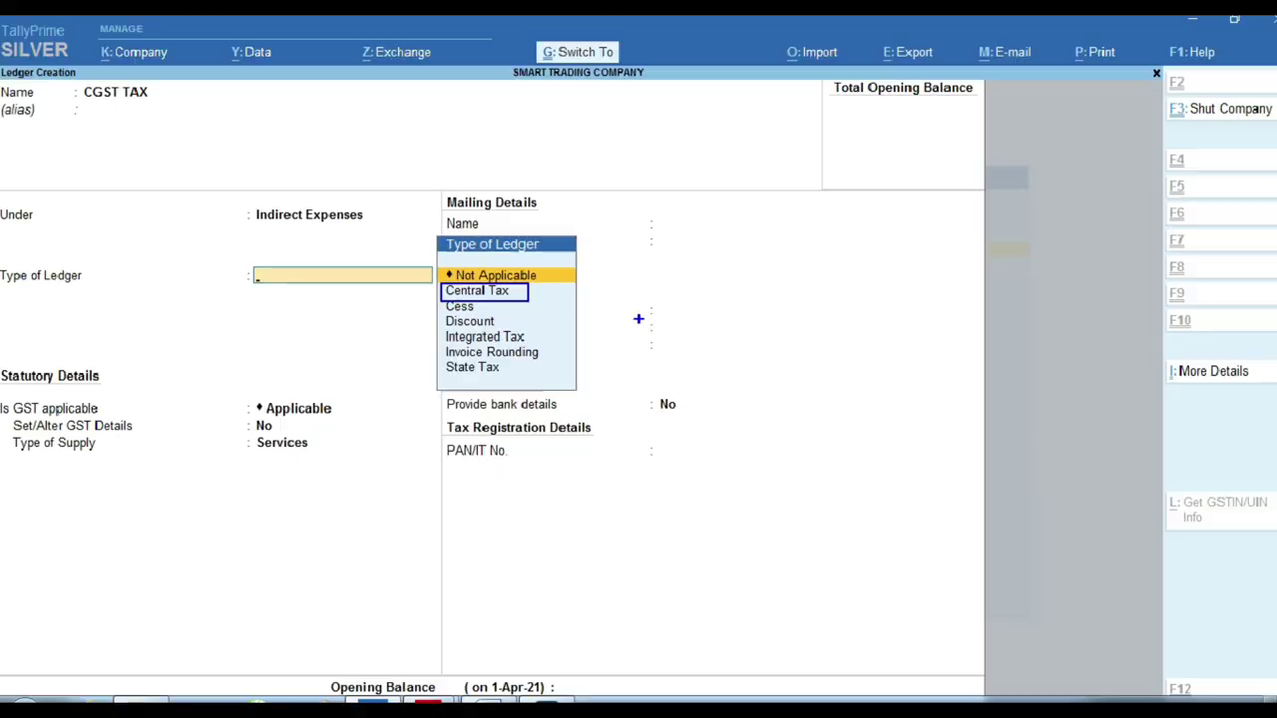
{"action": "key", "text": "Down"}
{"action": "key", "text": "Return"}
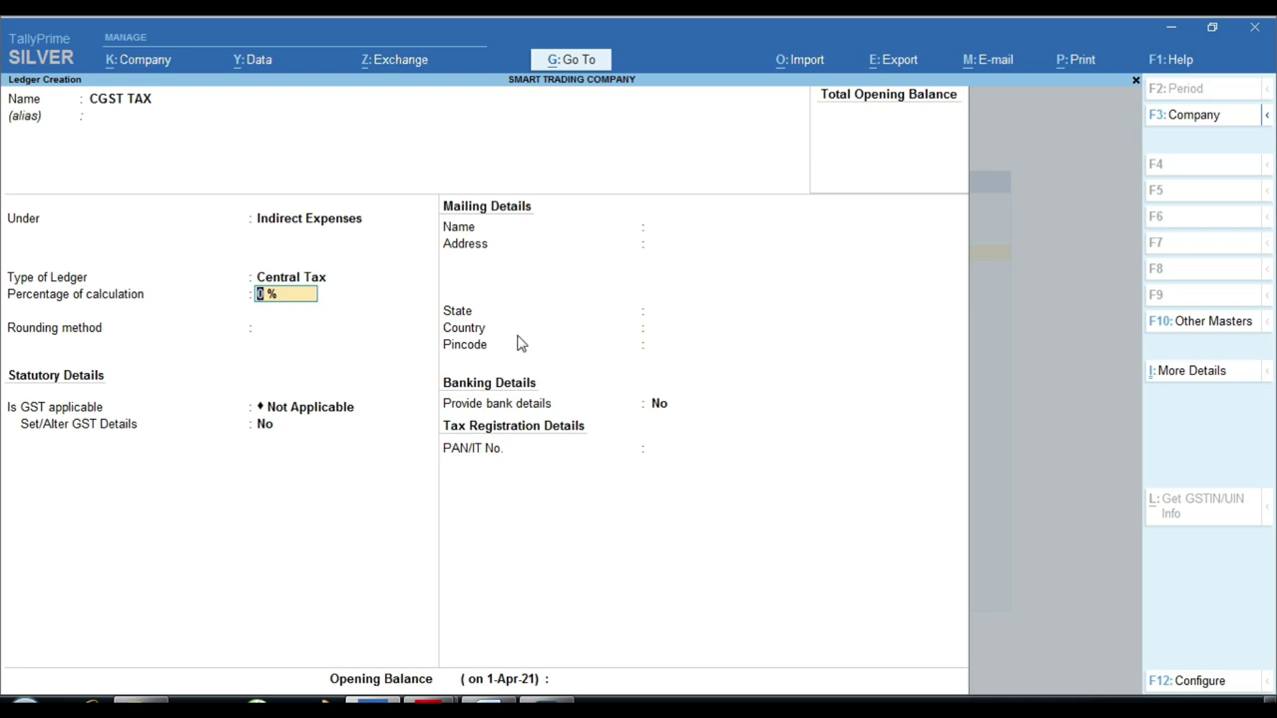
{"action": "key", "text": "Return"}
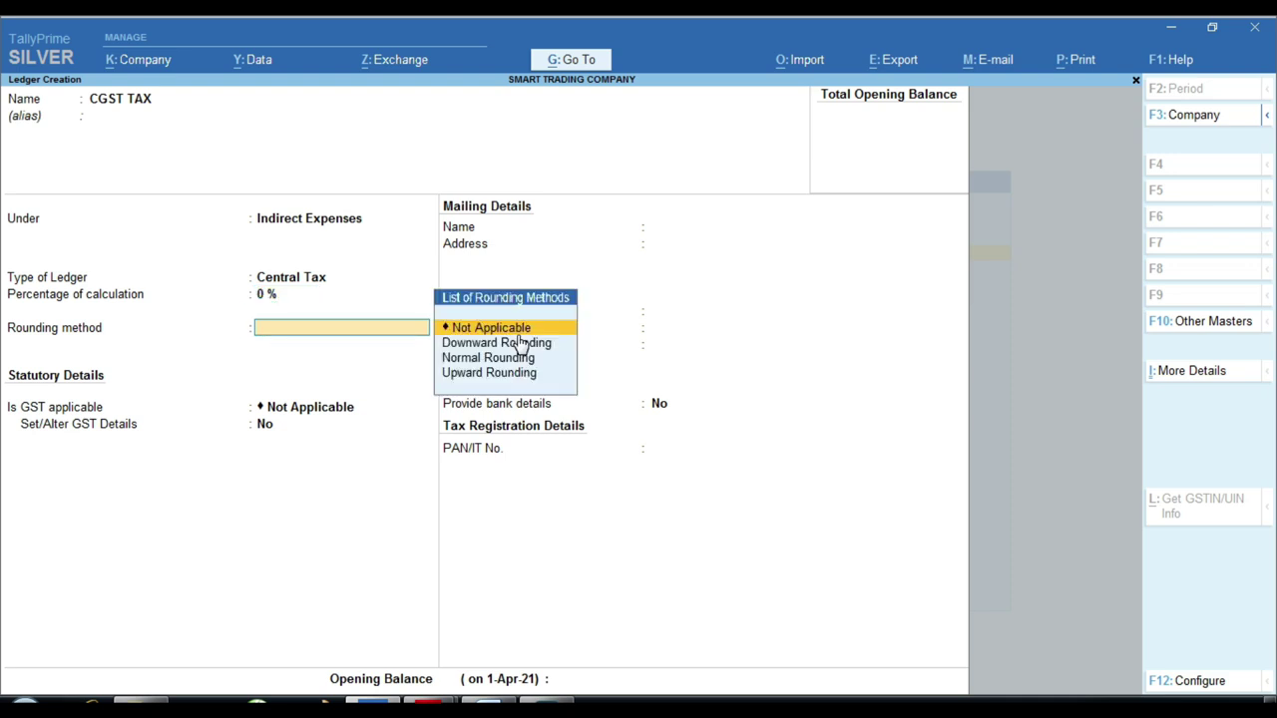
{"action": "key", "text": "BackSpace"}
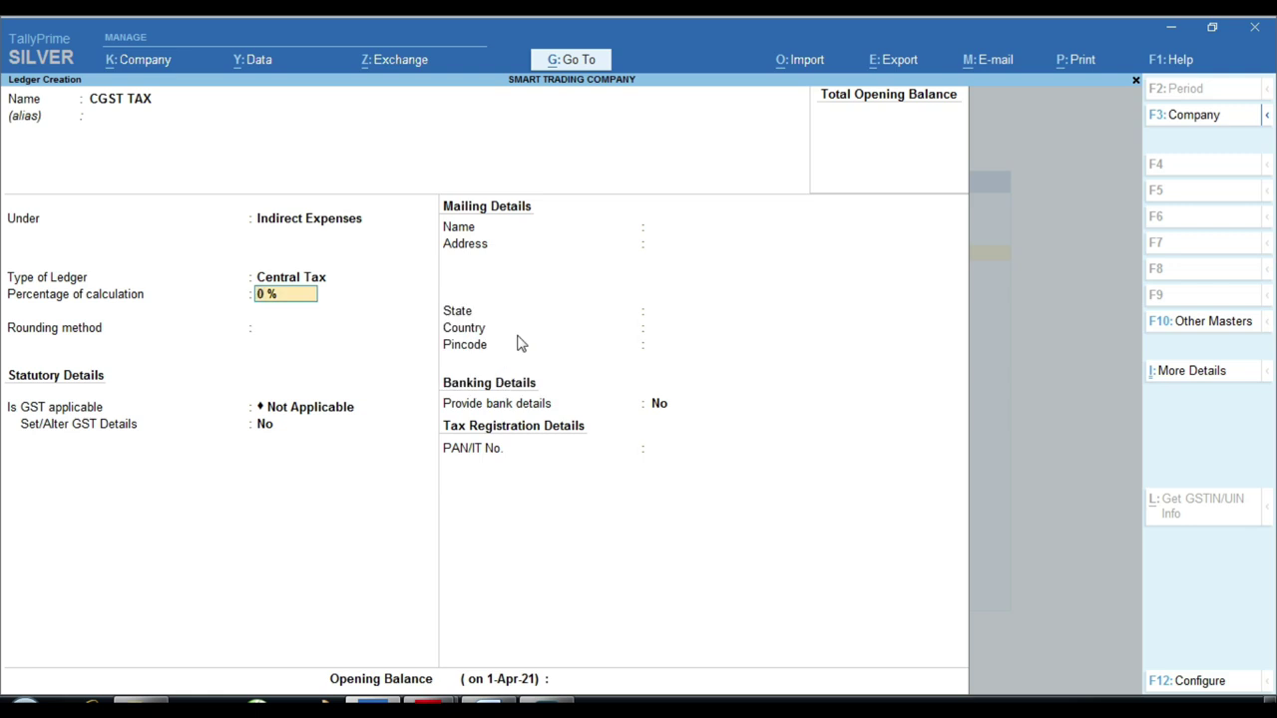
{"action": "key", "text": "Return"}
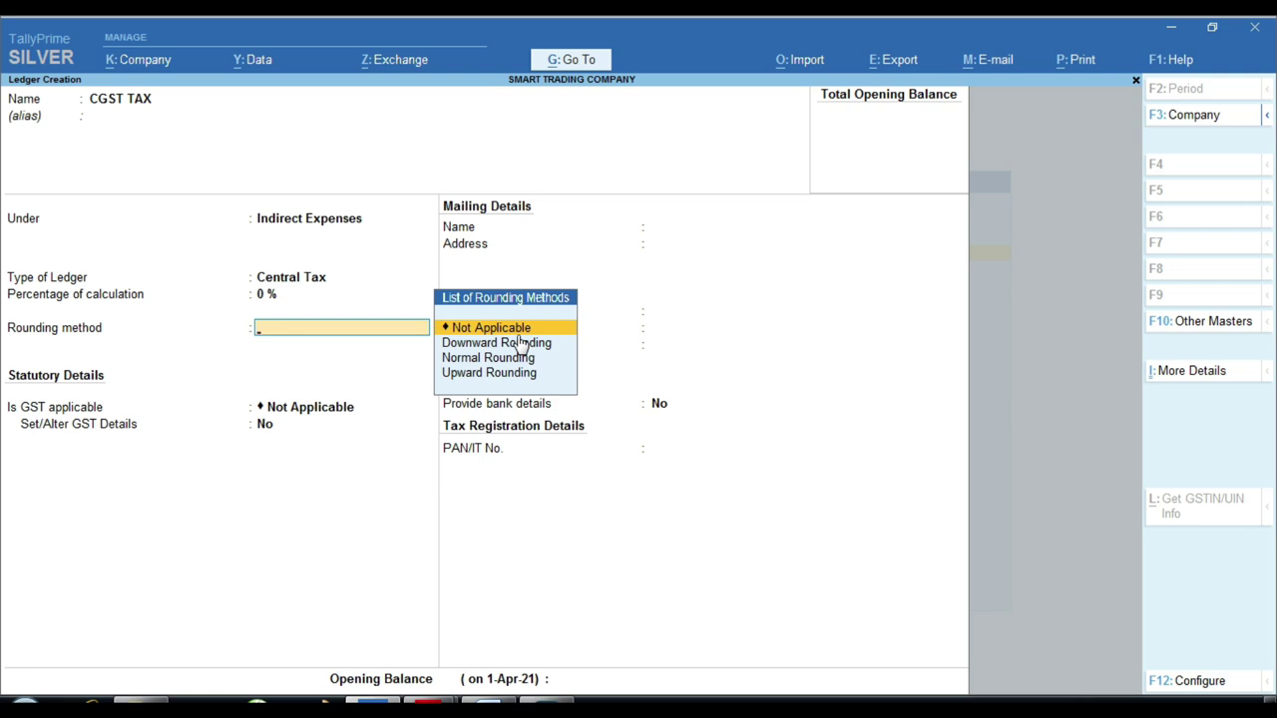
{"action": "key", "text": "Return"}
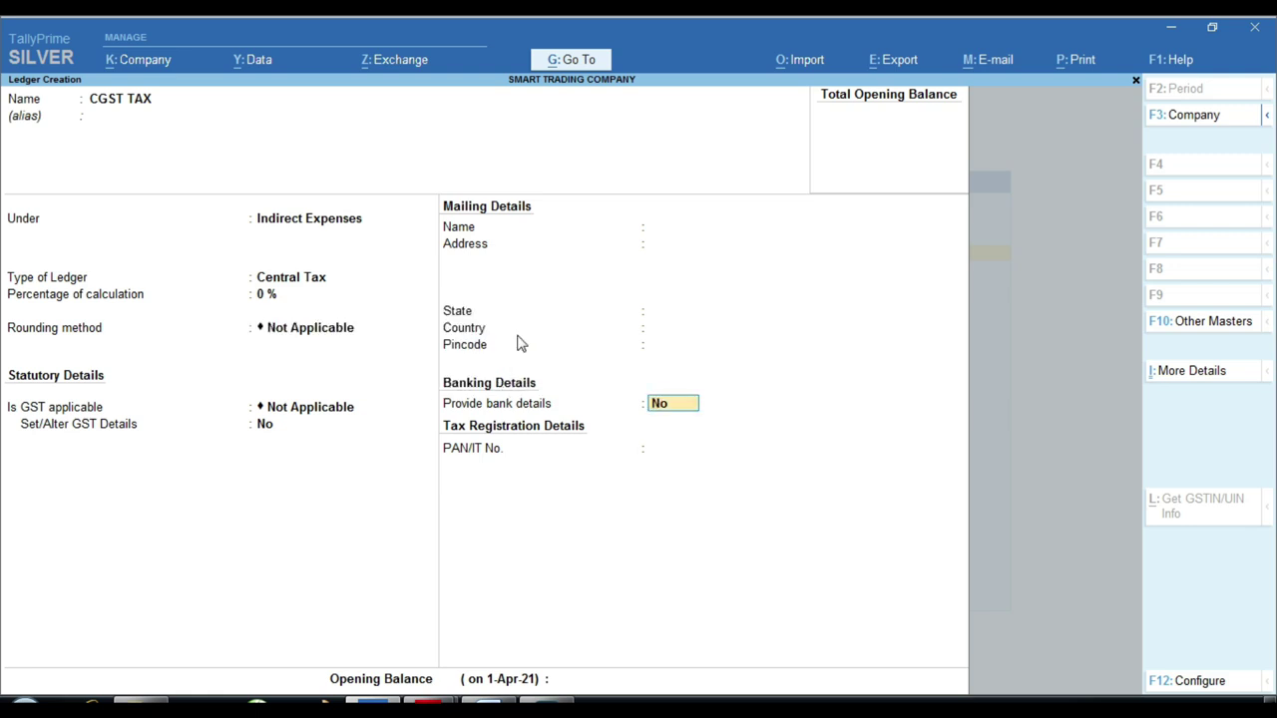
{"action": "left_click", "coordinate": [297, 411]}
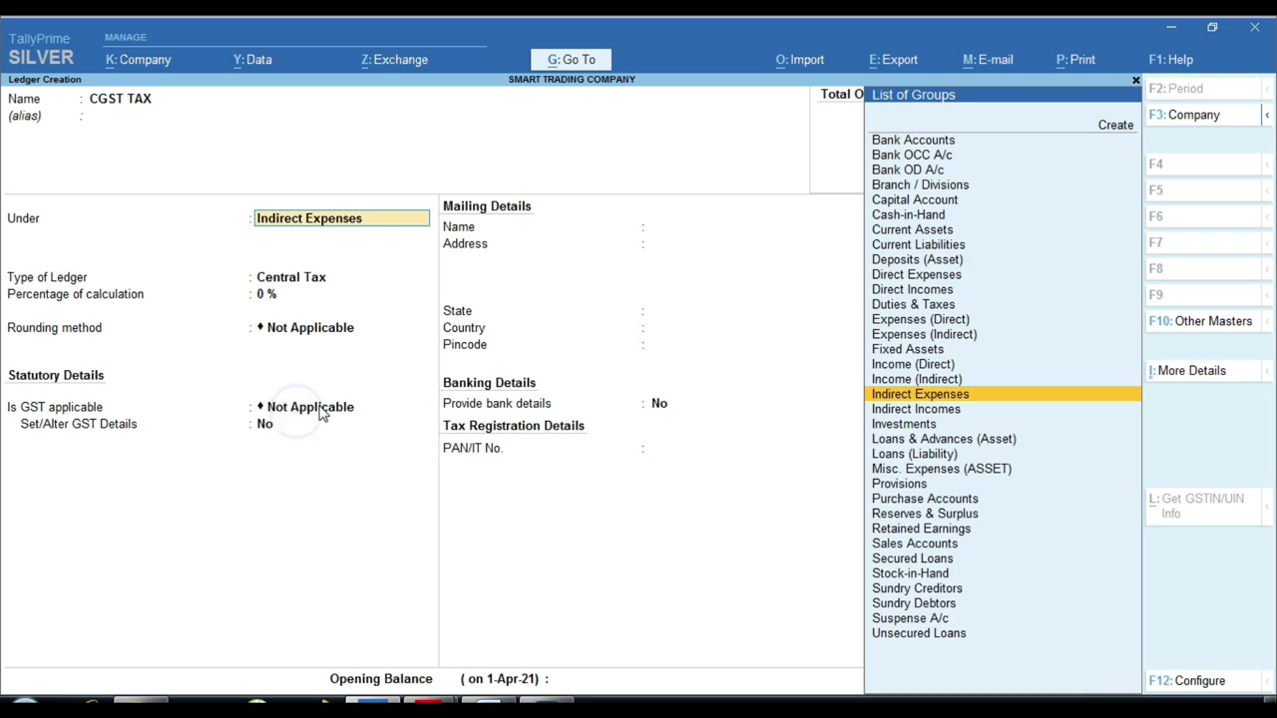
{"action": "key", "text": "Return"}
{"action": "key", "text": "Return"}
{"action": "key", "text": "Return"}
{"action": "key", "text": "Return"}
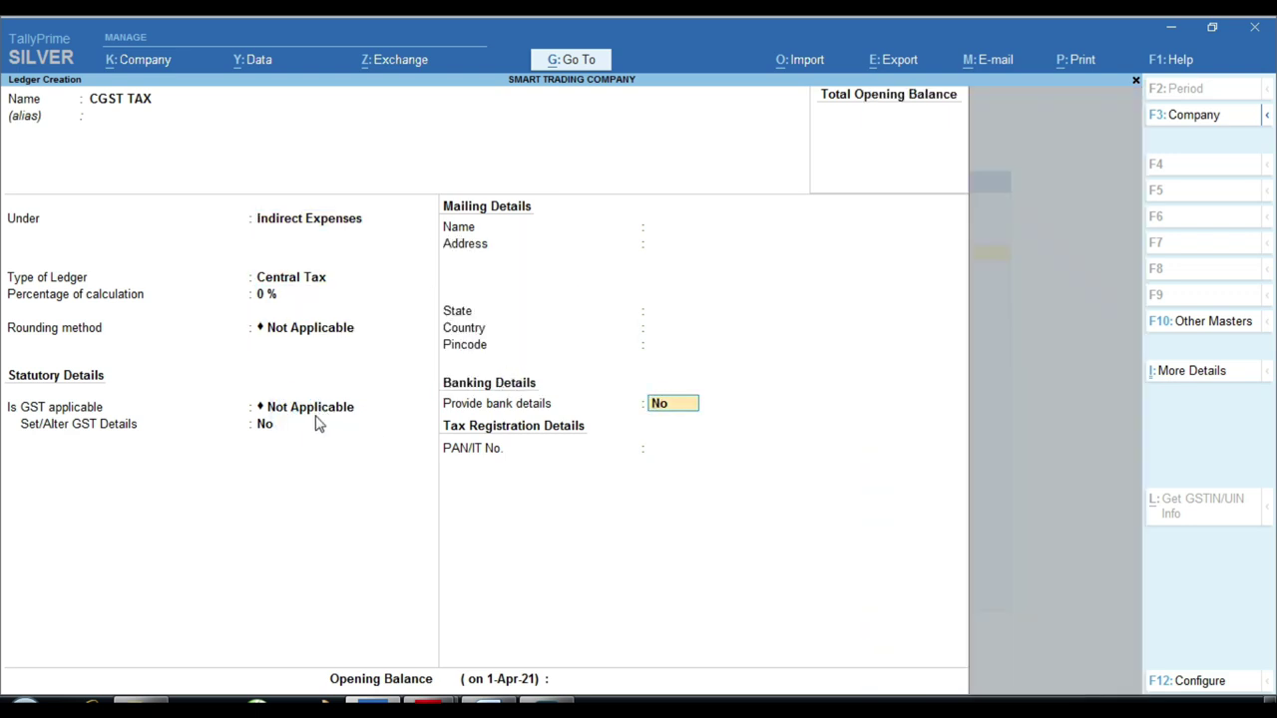
{"action": "key", "text": "ctrl"}
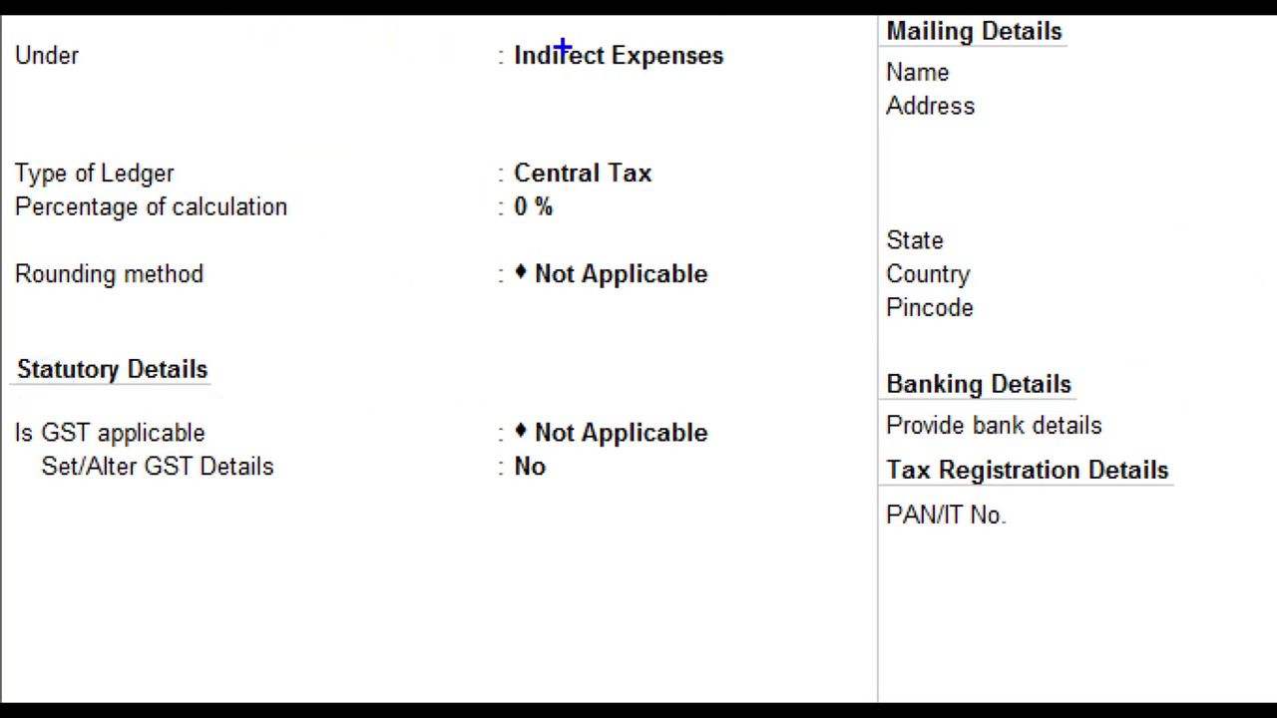
Keep bank details set to No, leave the opening balance empty and save the CGST TAX ledger.
{"action": "left_click_drag", "start_coordinate": [470, 29], "coordinate": [763, 79]}
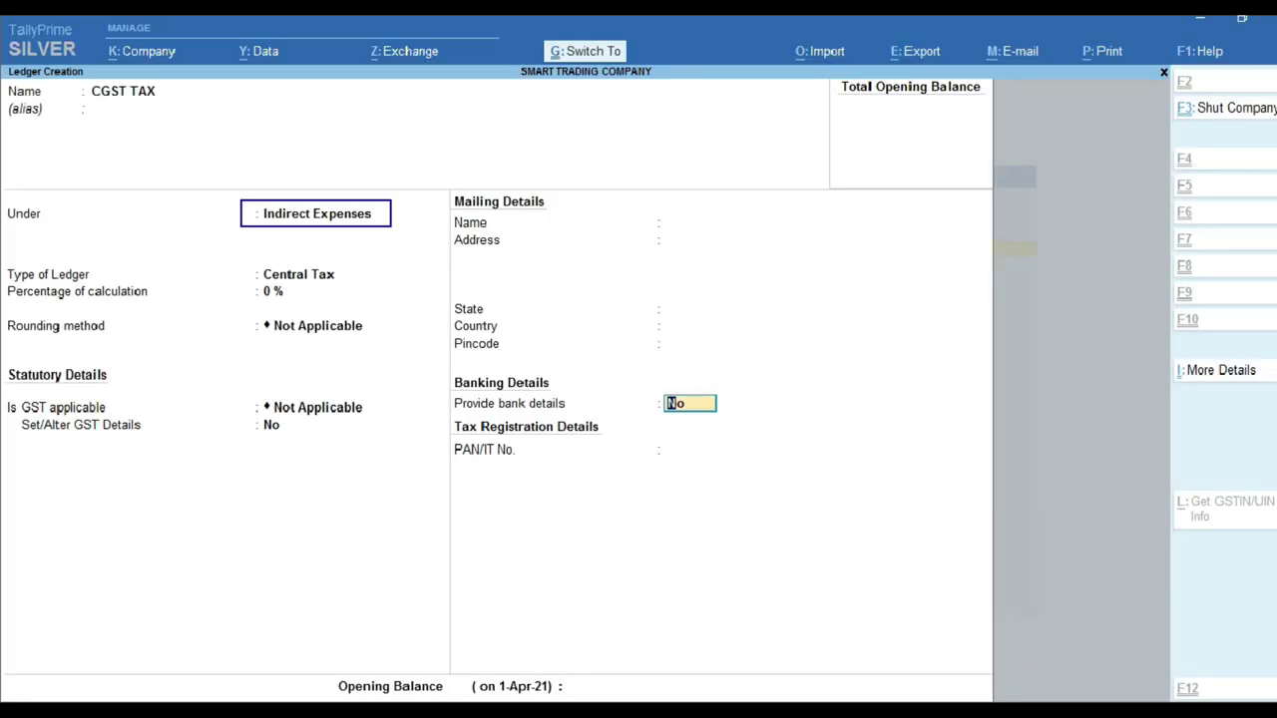
{"action": "key", "text": "Return"}
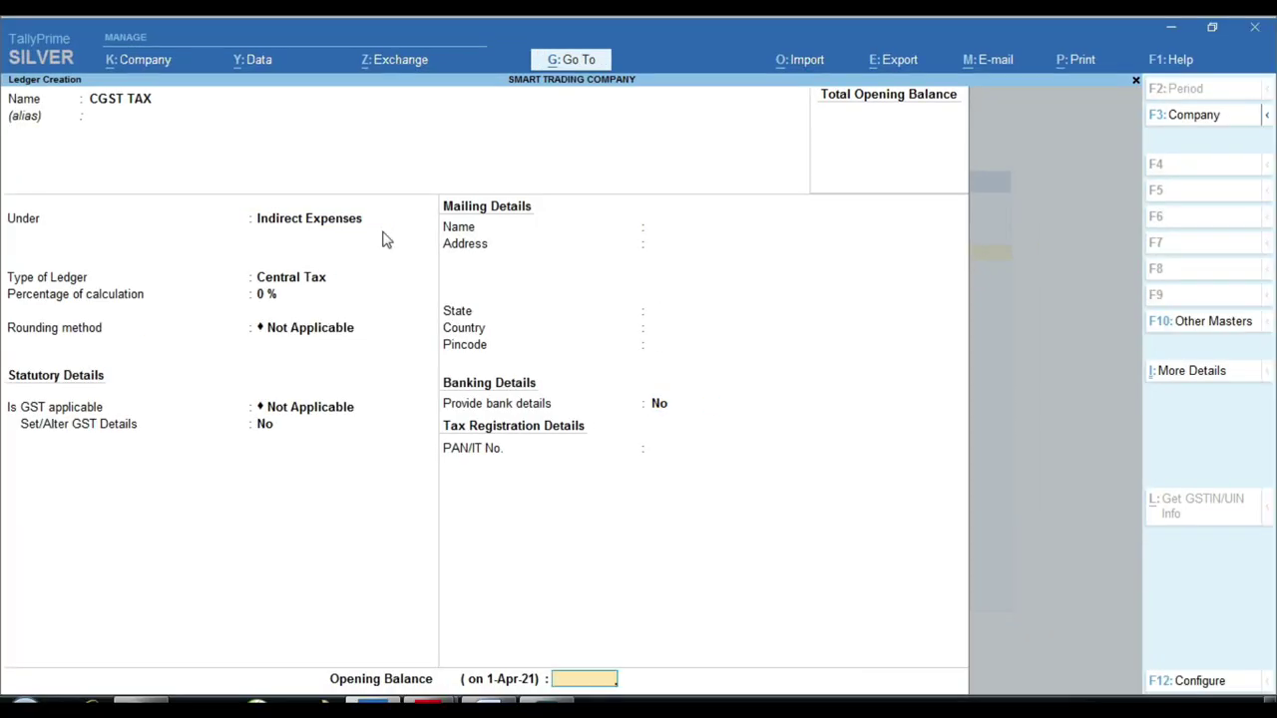
{"action": "key", "text": "Return"}
{"action": "key", "text": "Return"}
Name the new ledger SGST TAX without an alias and keep it under the Indirect Expenses group.
{"action": "type", "text": "SG"}
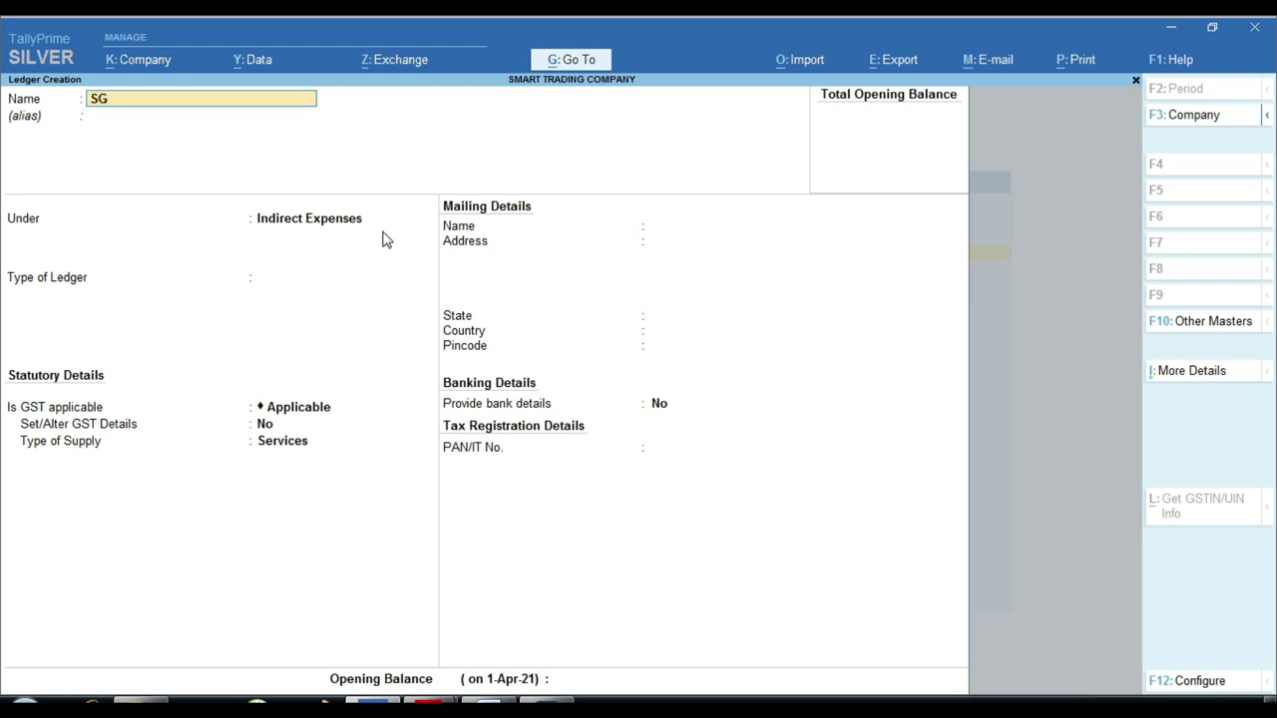
{"action": "type", "text": "ST"}
{"action": "key", "text": "Return"}
{"action": "key", "text": "Up"}
{"action": "type", "text": "TAX"}
{"action": "key", "text": "Return"}
{"action": "key", "text": "Return"}
{"action": "key", "text": "Return"}
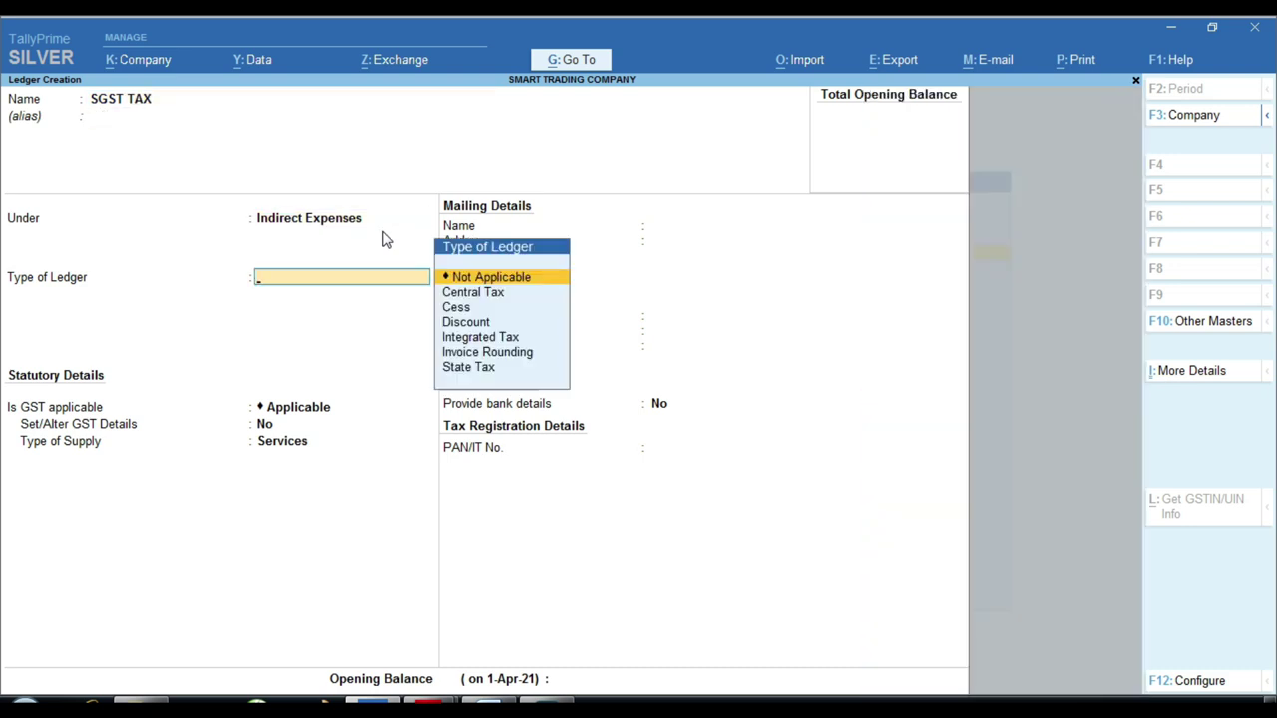
Set the SGST TAX ledger to State Tax with 0 % calculation and rounding method Not Applicable, and save it without bank details.
{"action": "type", "text": "st"}
{"action": "key", "text": "Return"}
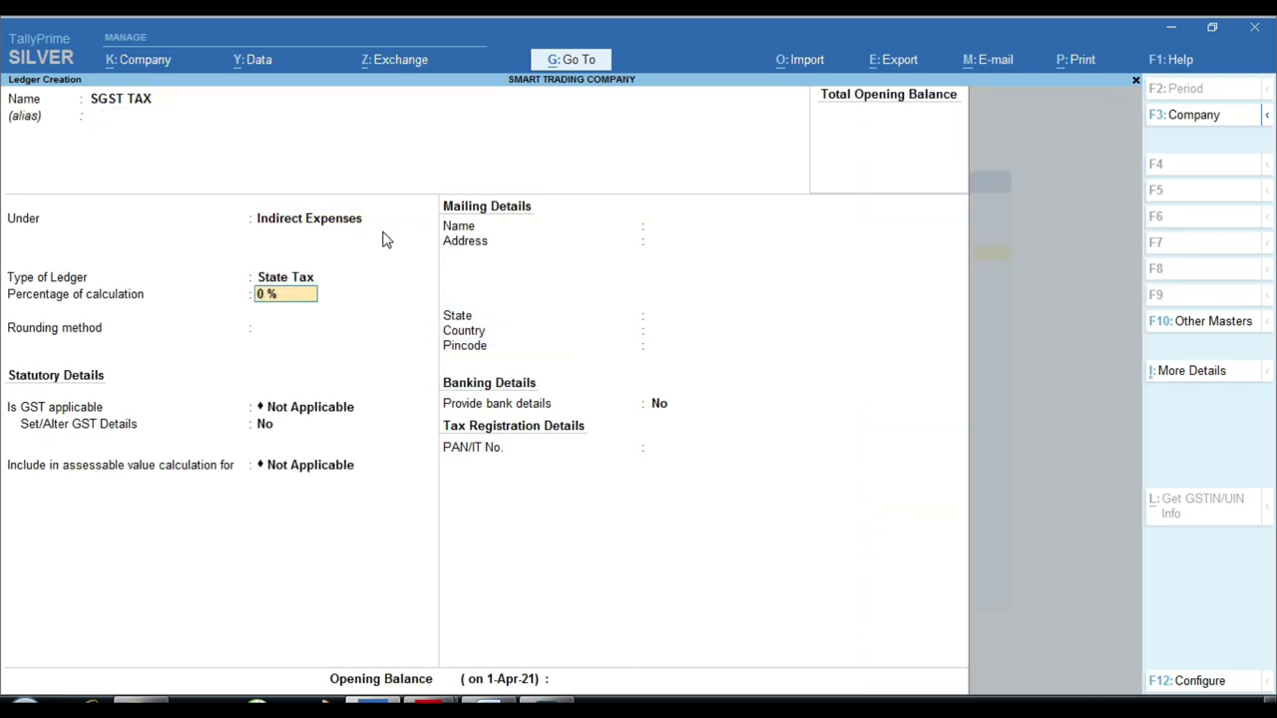
{"action": "key", "text": "Return"}
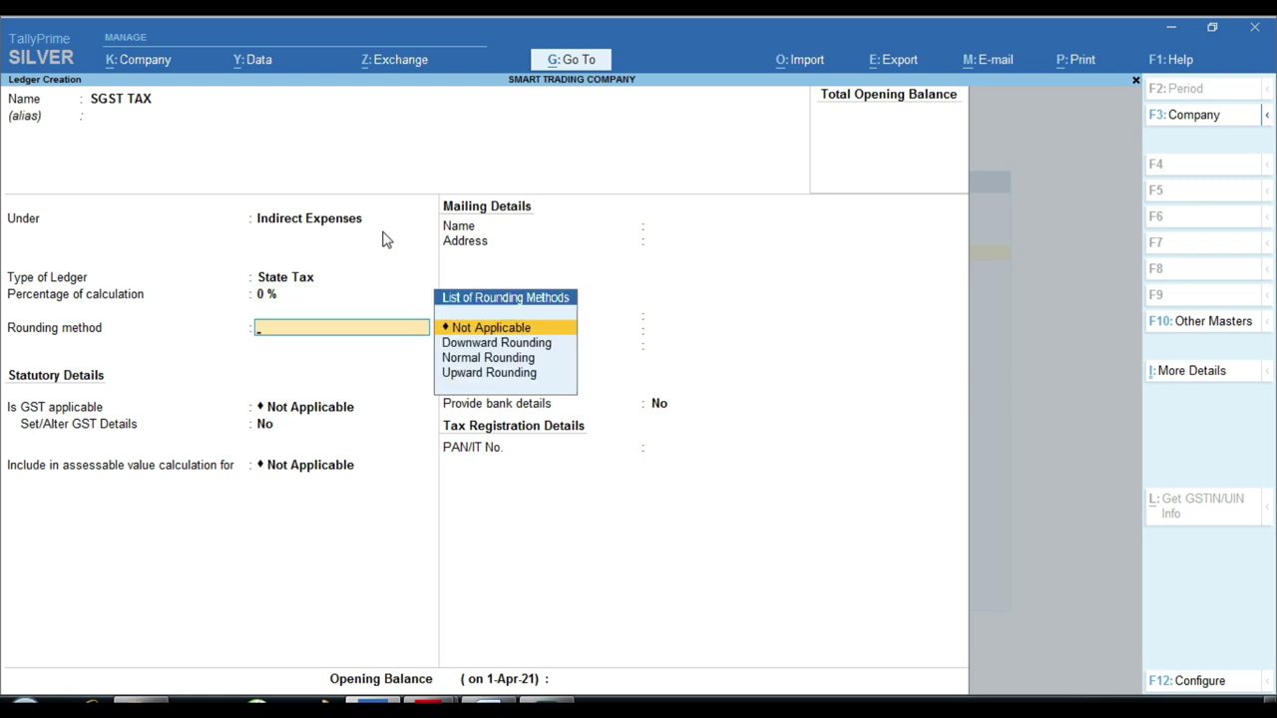
{"action": "key", "text": "Return"}
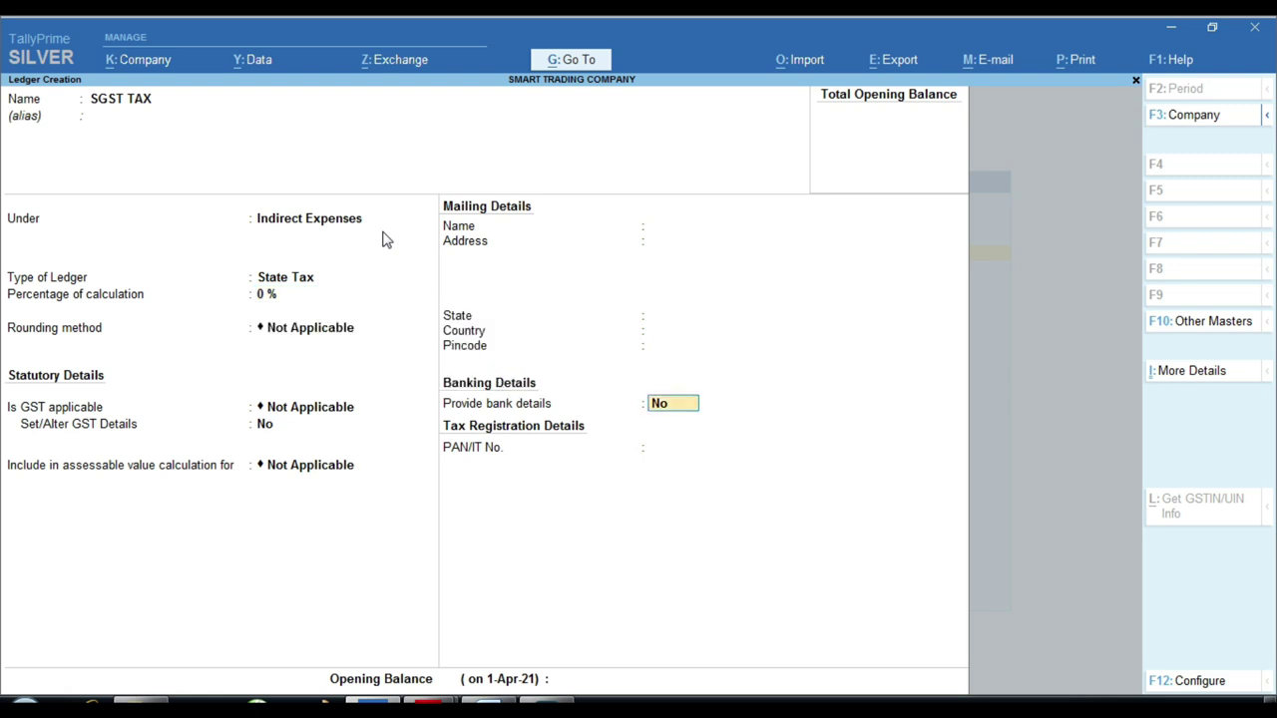
{"action": "key", "text": "Return"}
{"action": "key", "text": "Return"}
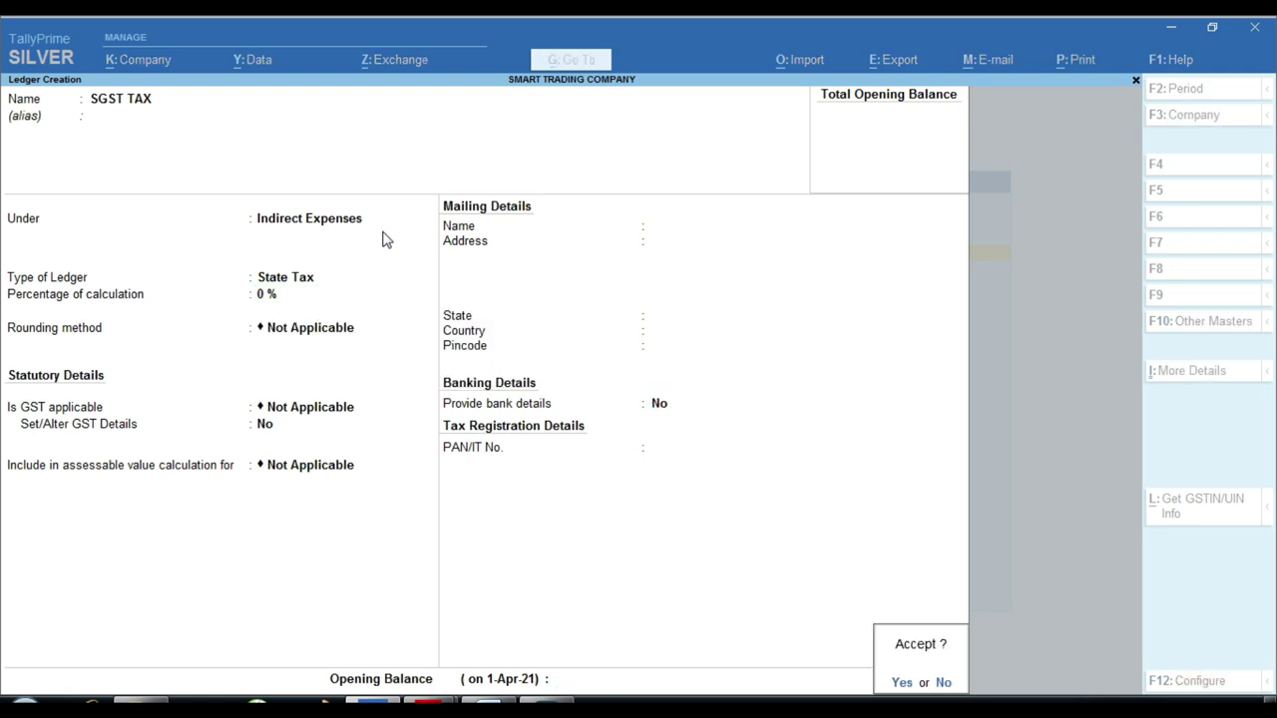
{"action": "key", "text": "Return"}
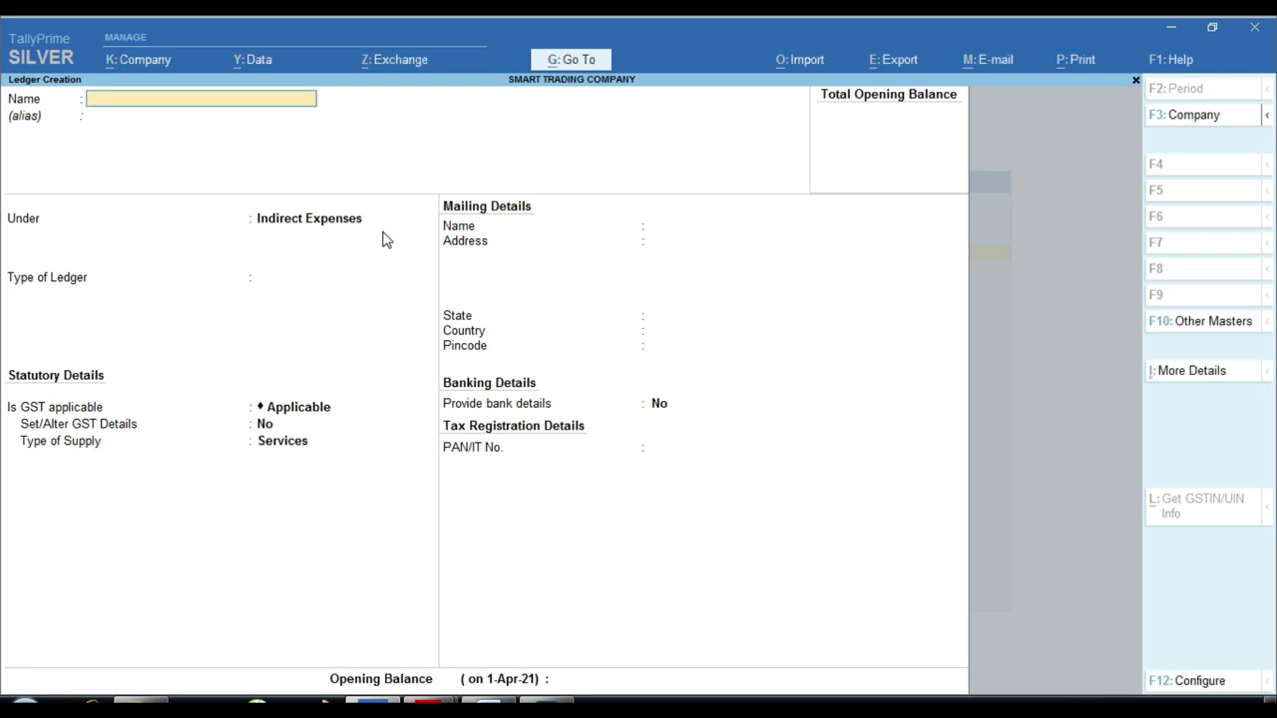
Switch to the Word topic outline and review the topics on ledger and stock item creation.
{"action": "left_click", "coordinate": [505, 700]}
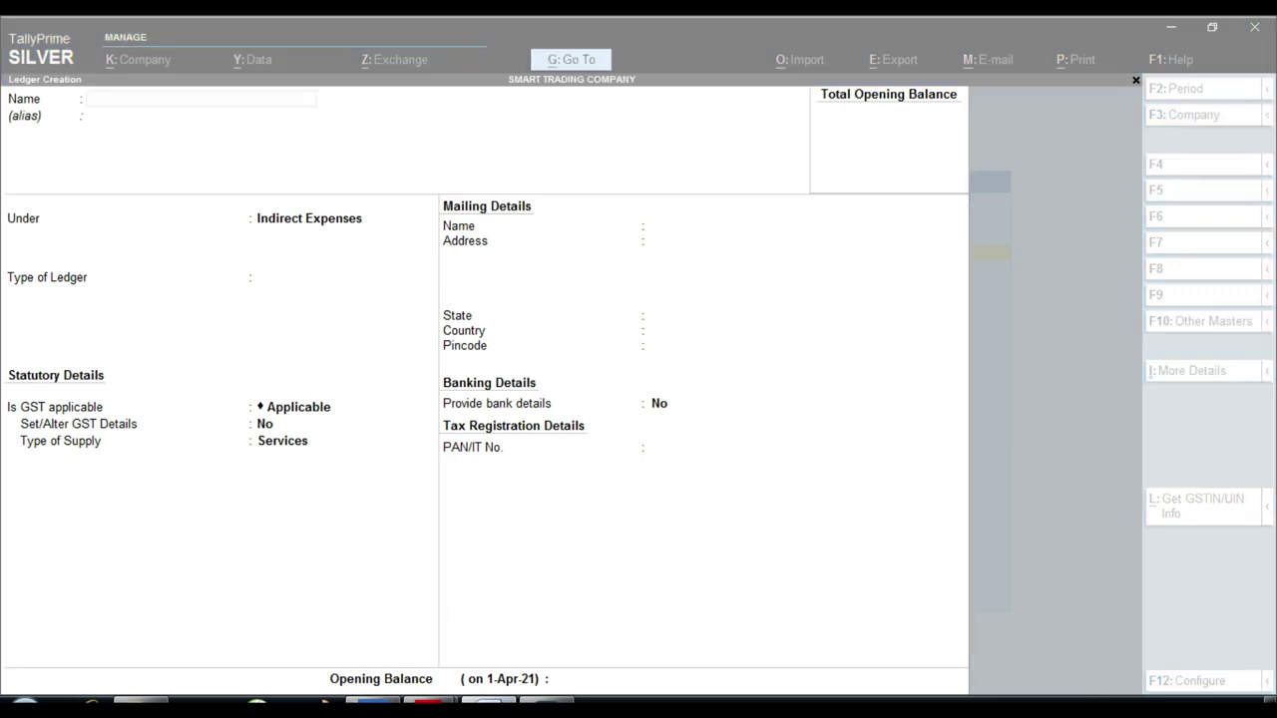
{"action": "left_click", "coordinate": [446, 454]}
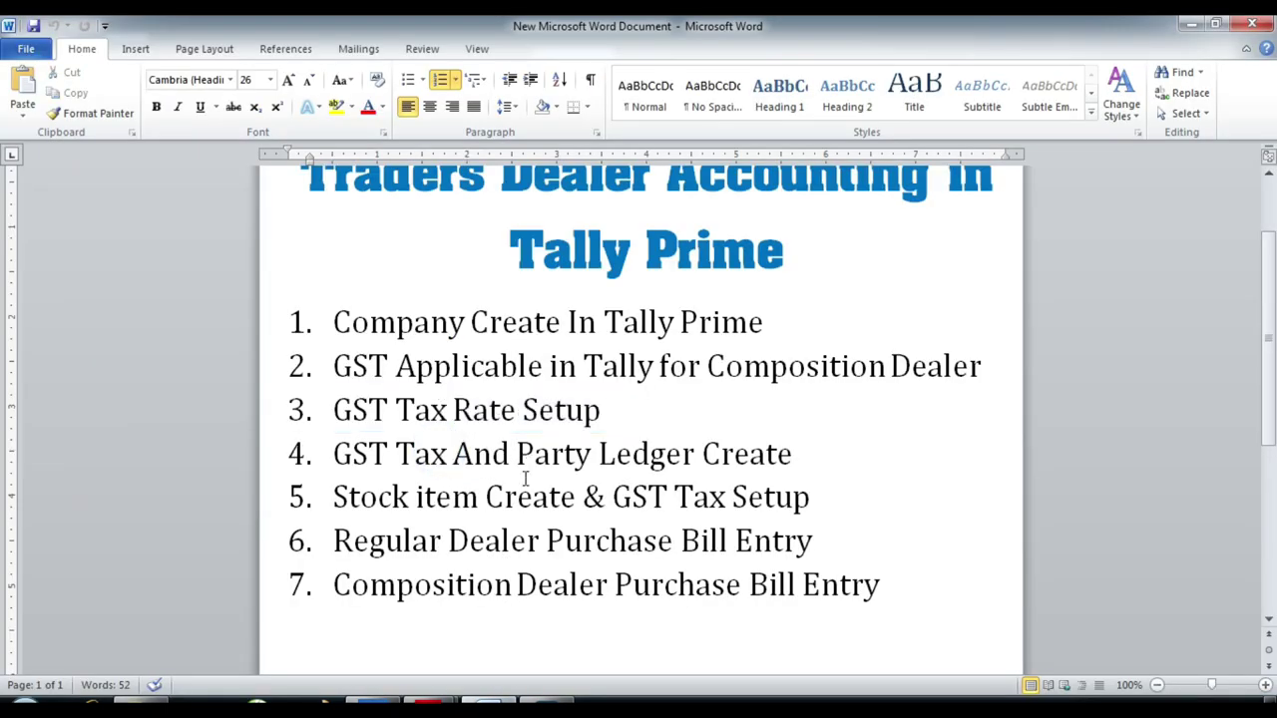
{"action": "scroll", "coordinate": [525, 478], "scroll_direction": "down", "scroll_amount": 1}
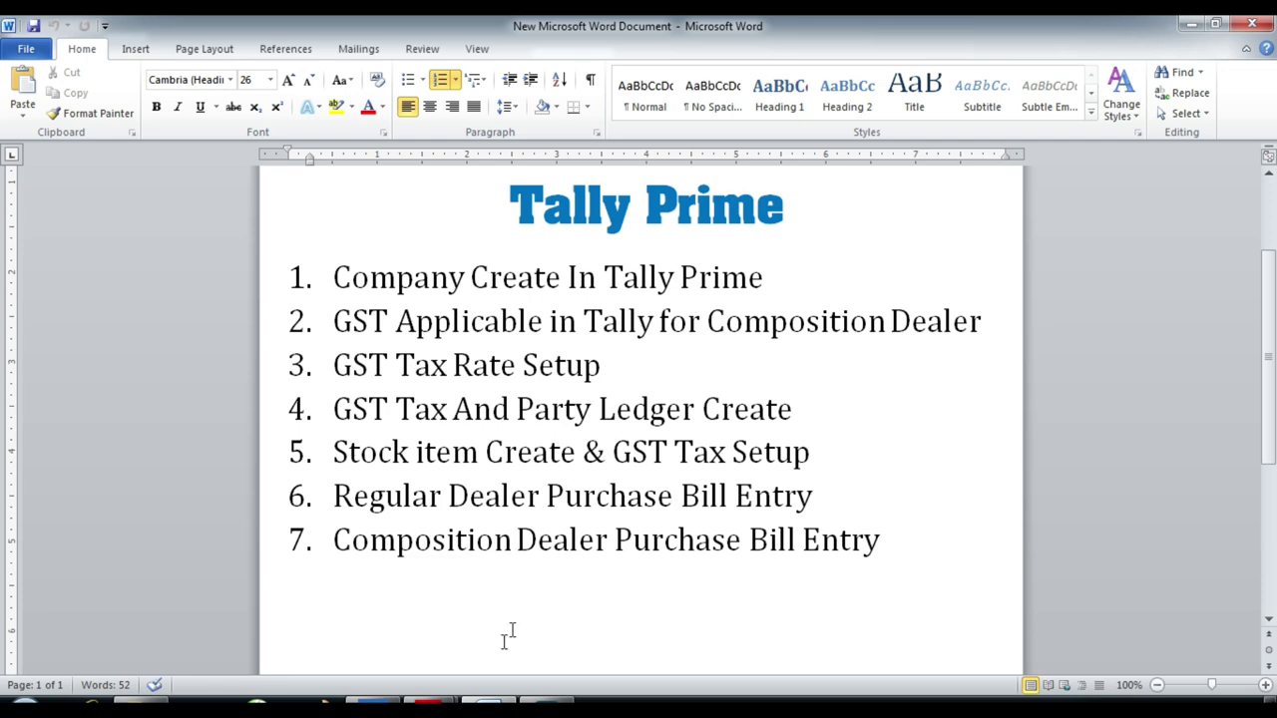
Switch to the Sales - 324.pdf invoice in Adobe Reader and examine its list of goods.
{"action": "mouse_move", "coordinate": [459, 693]}
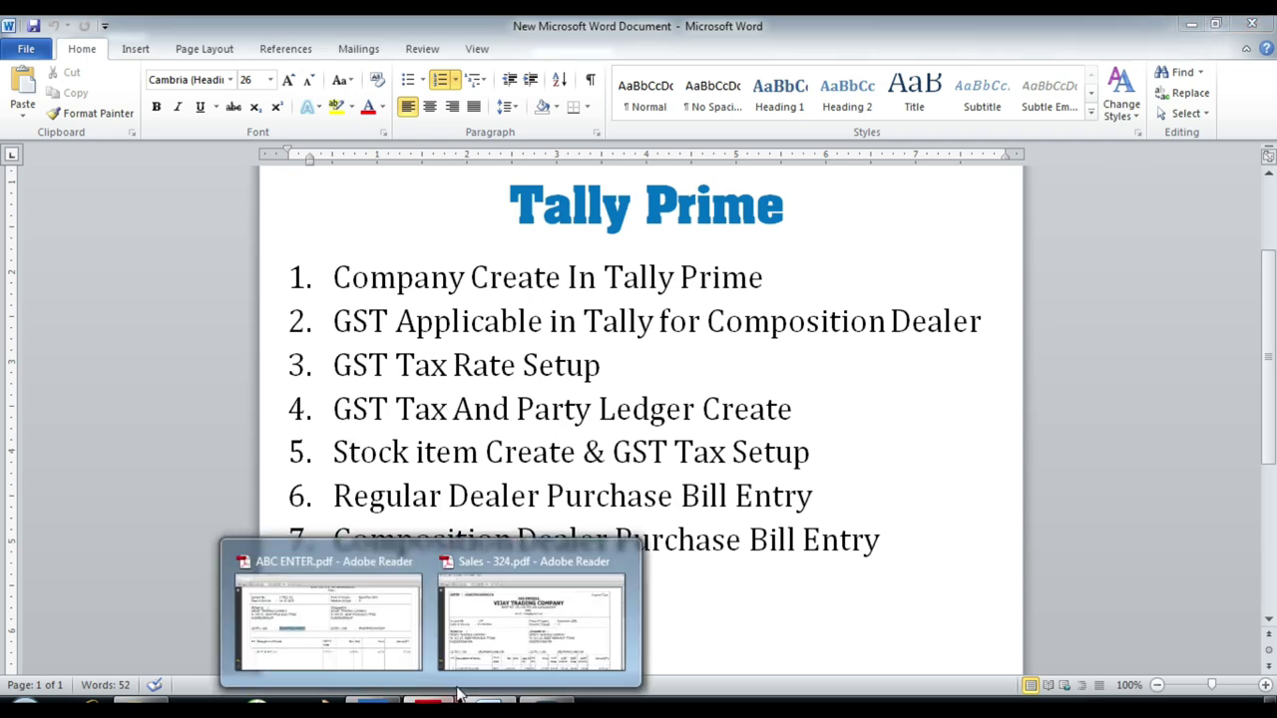
{"action": "left_click", "coordinate": [529, 618]}
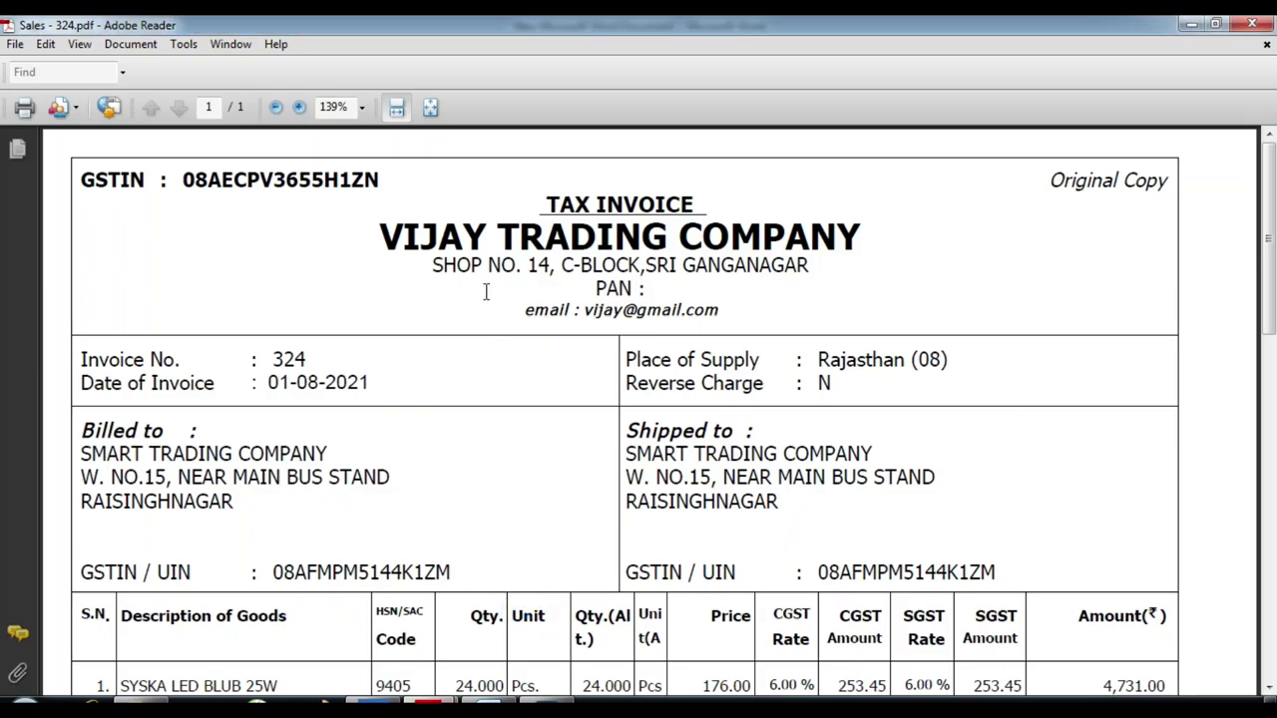
{"action": "scroll", "coordinate": [461, 344], "scroll_direction": "down", "scroll_amount": 5}
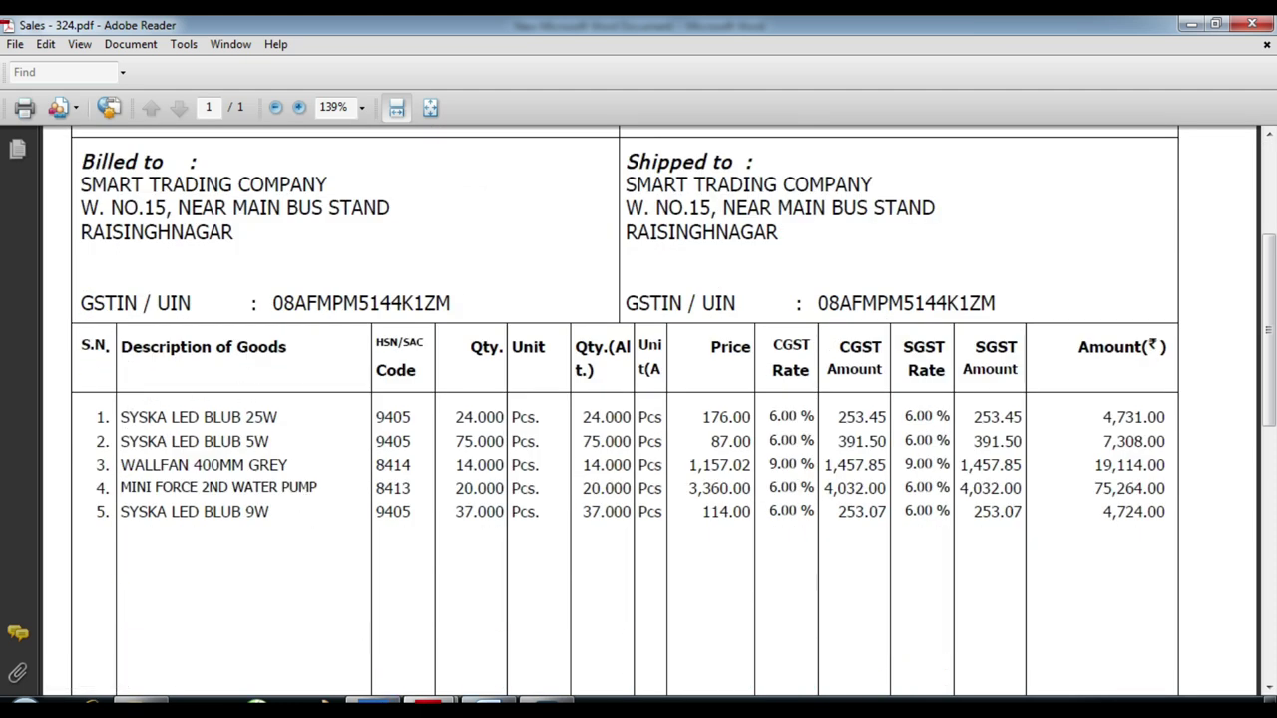
Switch back to TallyPrime, leave ledger creation and bring up the list of stock items for alteration.
{"action": "left_click", "coordinate": [377, 706]}
{"action": "key", "text": "Escape"}
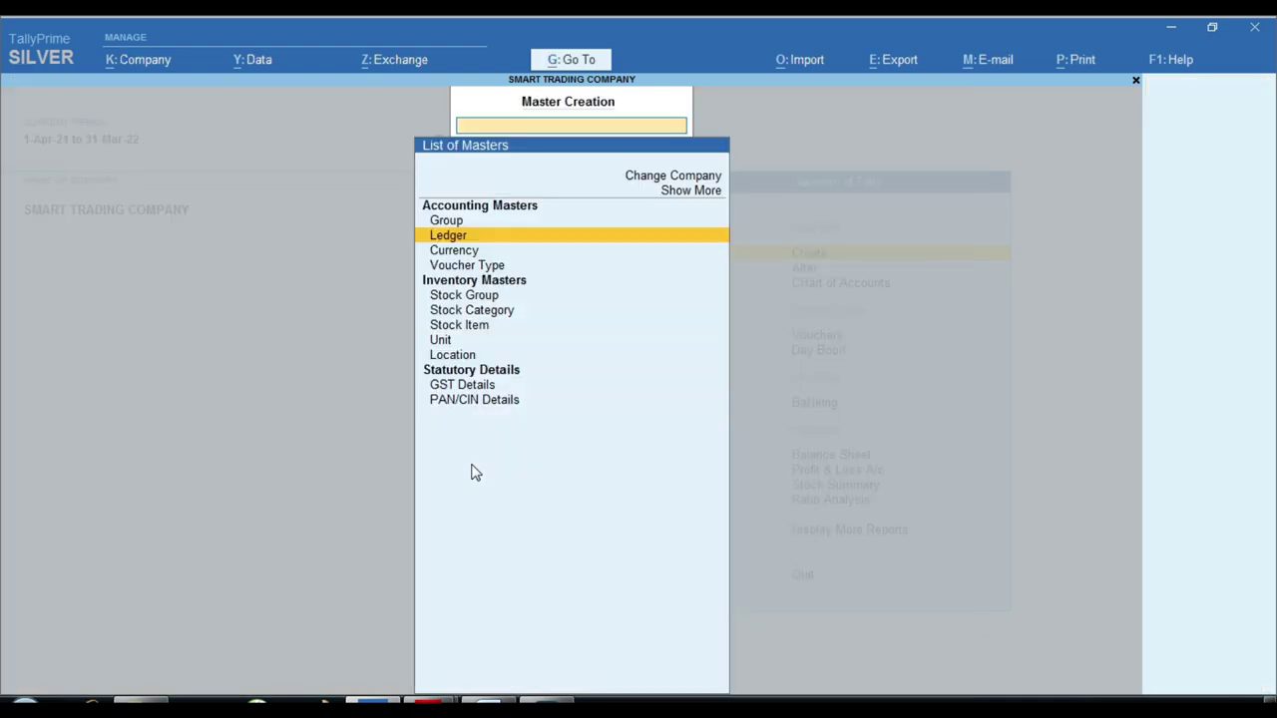
{"action": "key", "text": "Escape"}
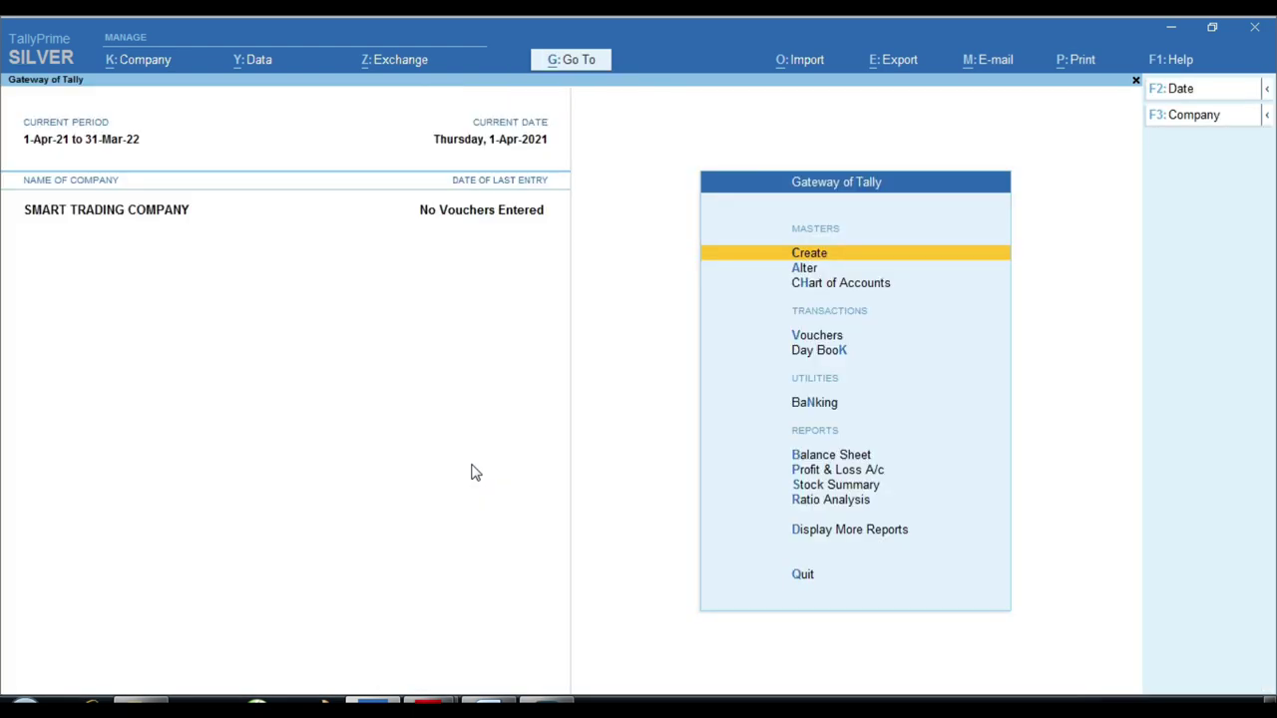
{"action": "key", "text": "Down"}
{"action": "key", "text": "Return"}
{"action": "key", "text": "Down"}
{"action": "key", "text": "Down"}
{"action": "key", "text": "Down"}
{"action": "key", "text": "Down"}
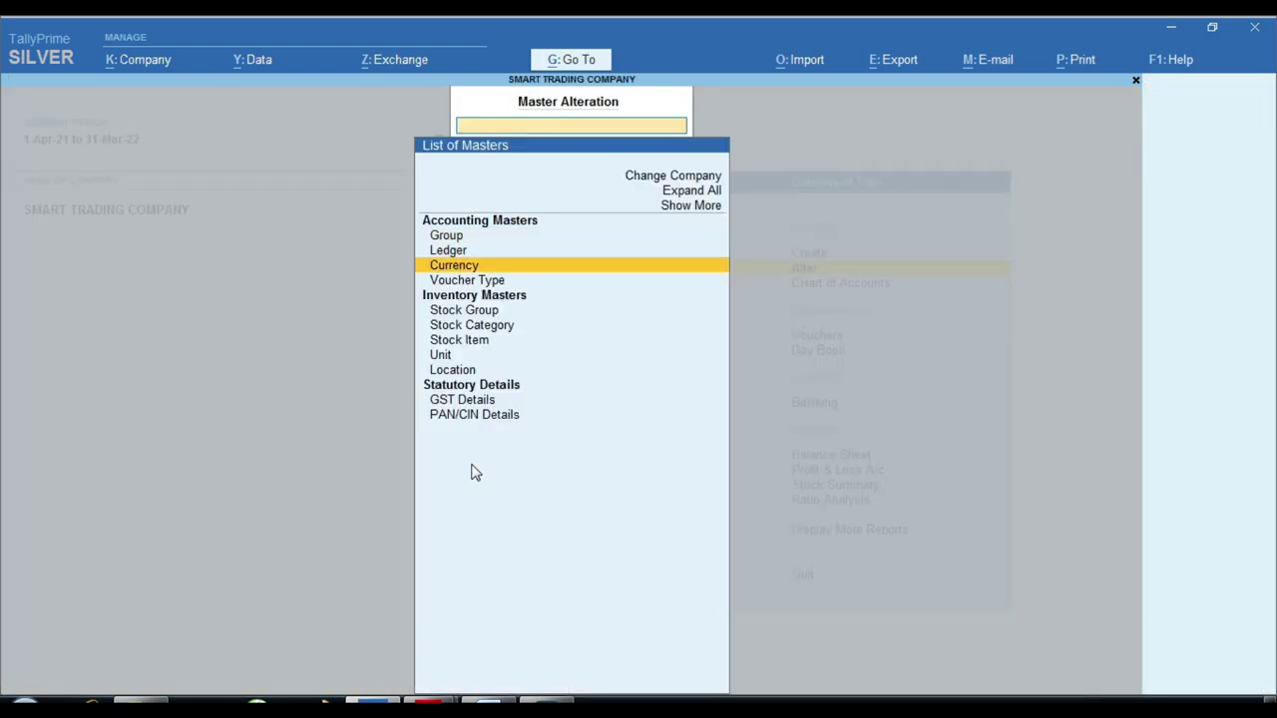
{"action": "key", "text": "Down"}
{"action": "key", "text": "Down"}
{"action": "key", "text": "Return"}
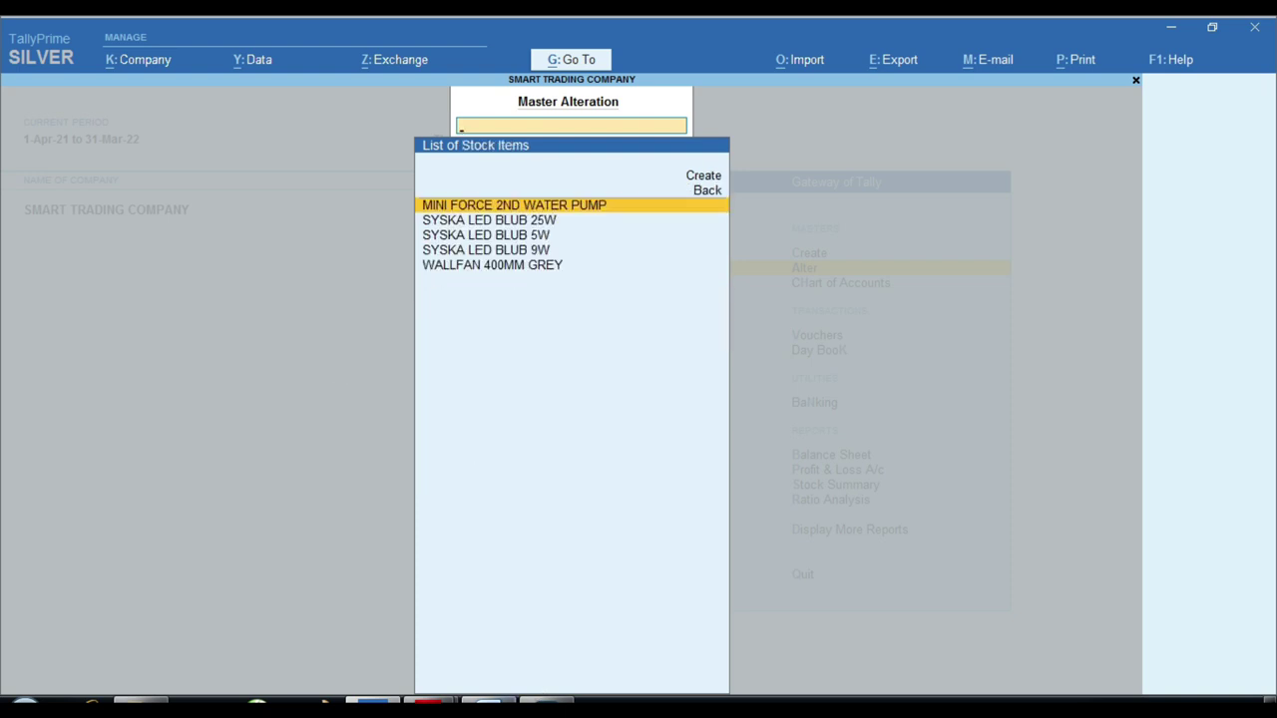
Check the goods in Sales - 324.pdf, return to TallyPrime and open the stock item SYSKA LED BLUB 25W at its parent group.
{"action": "mouse_move", "coordinate": [429, 702]}
{"action": "left_click", "coordinate": [532, 612]}
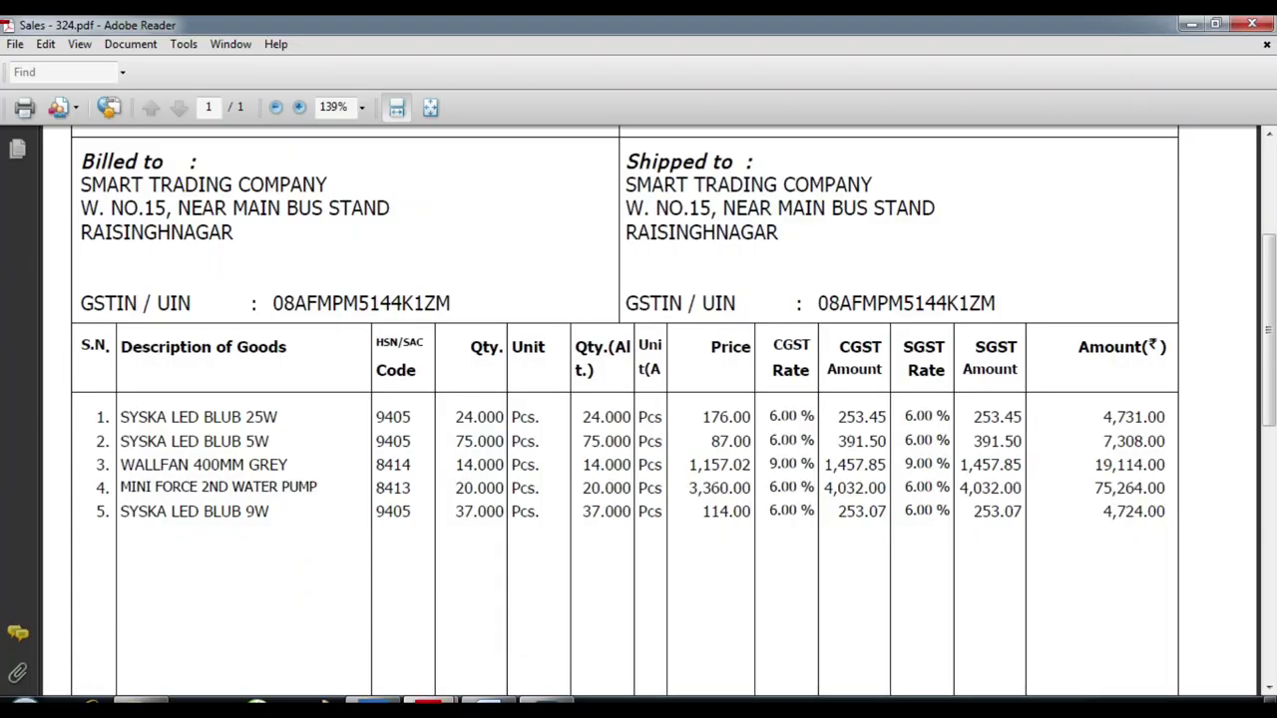
{"action": "left_click", "coordinate": [374, 702]}
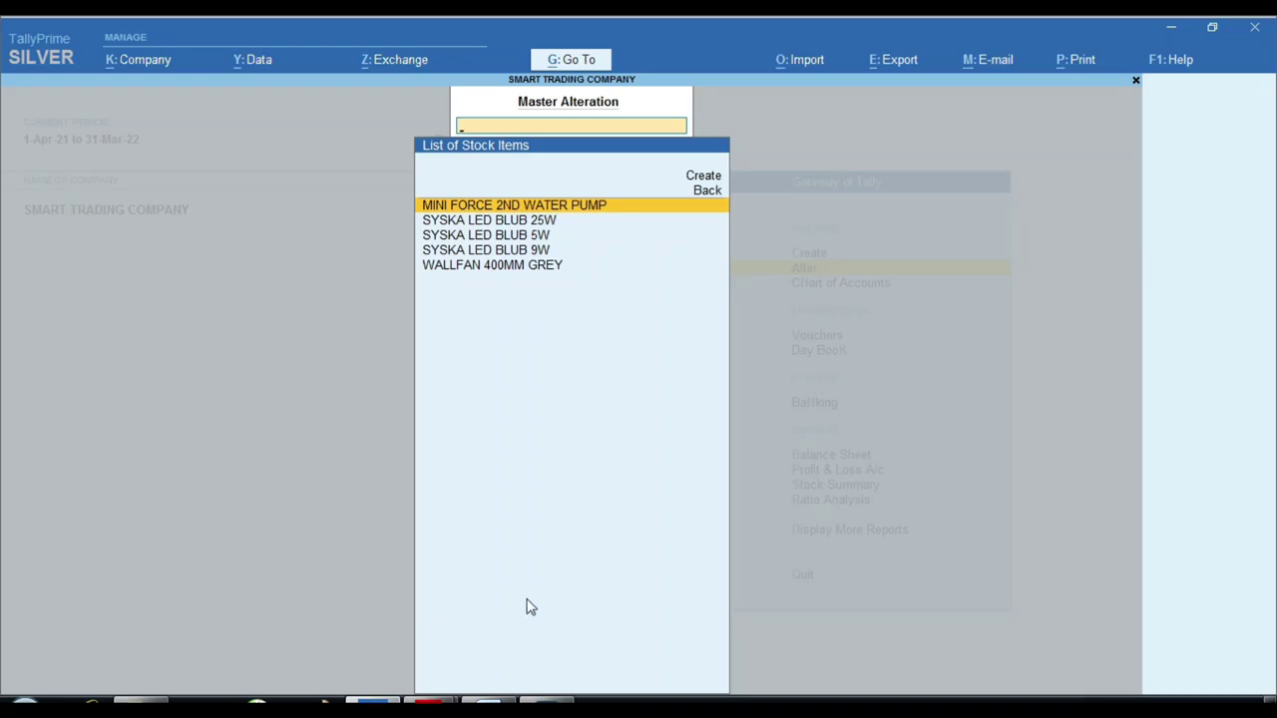
{"action": "key", "text": "Down"}
{"action": "key", "text": "Return"}
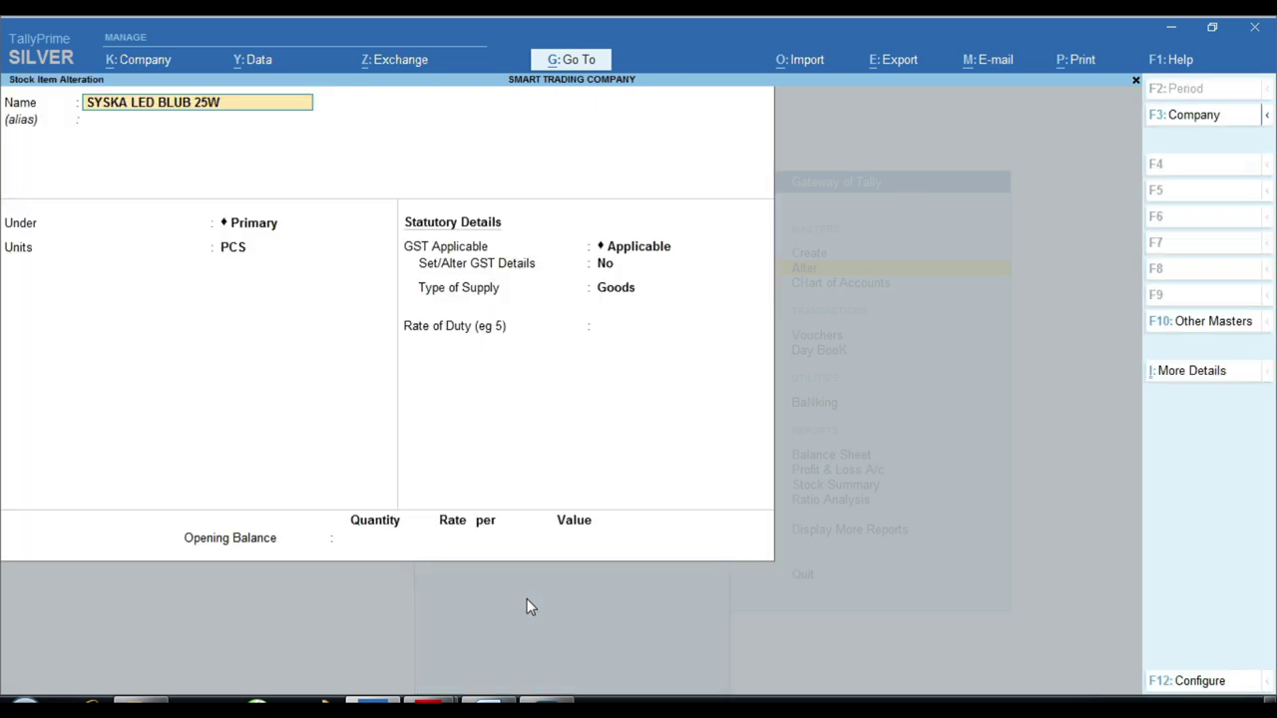
{"action": "key", "text": "Return"}
{"action": "key", "text": "Return"}
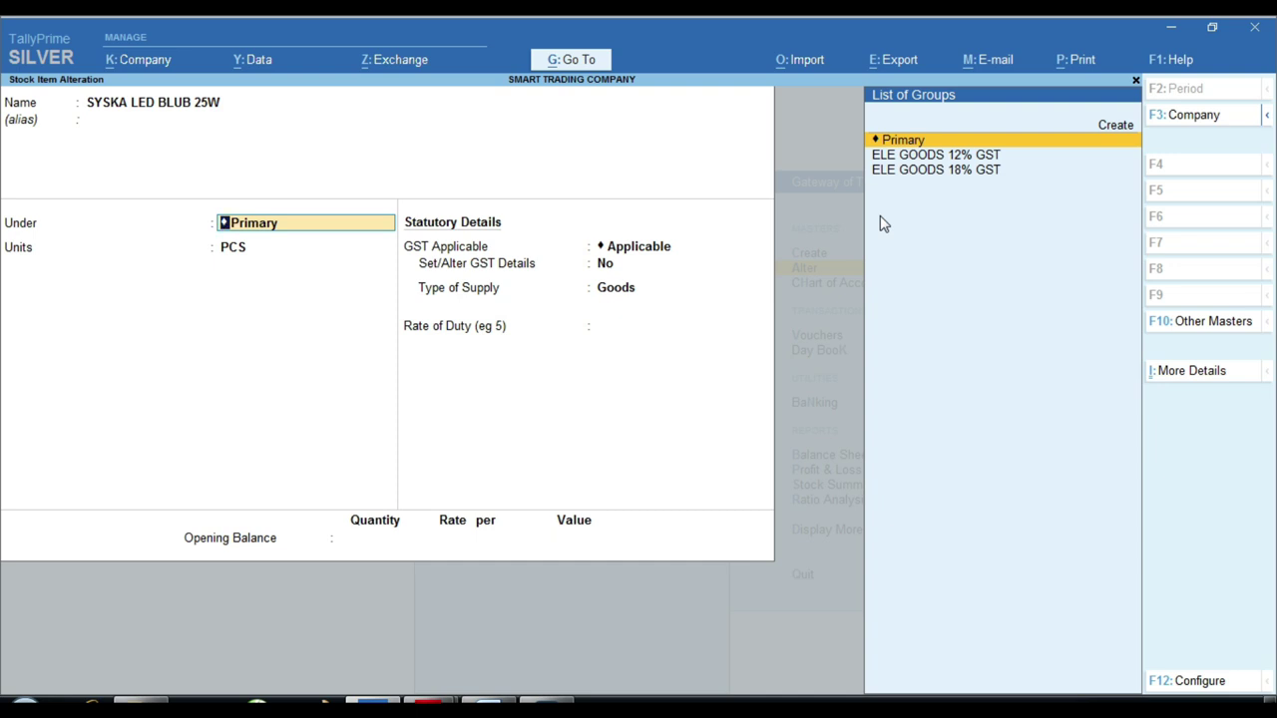
Place the SYSKA LED BLUB 25W stock item under the ELE GOODS 18% GST group.
{"action": "key", "text": "Down"}
{"action": "key", "text": "Down"}
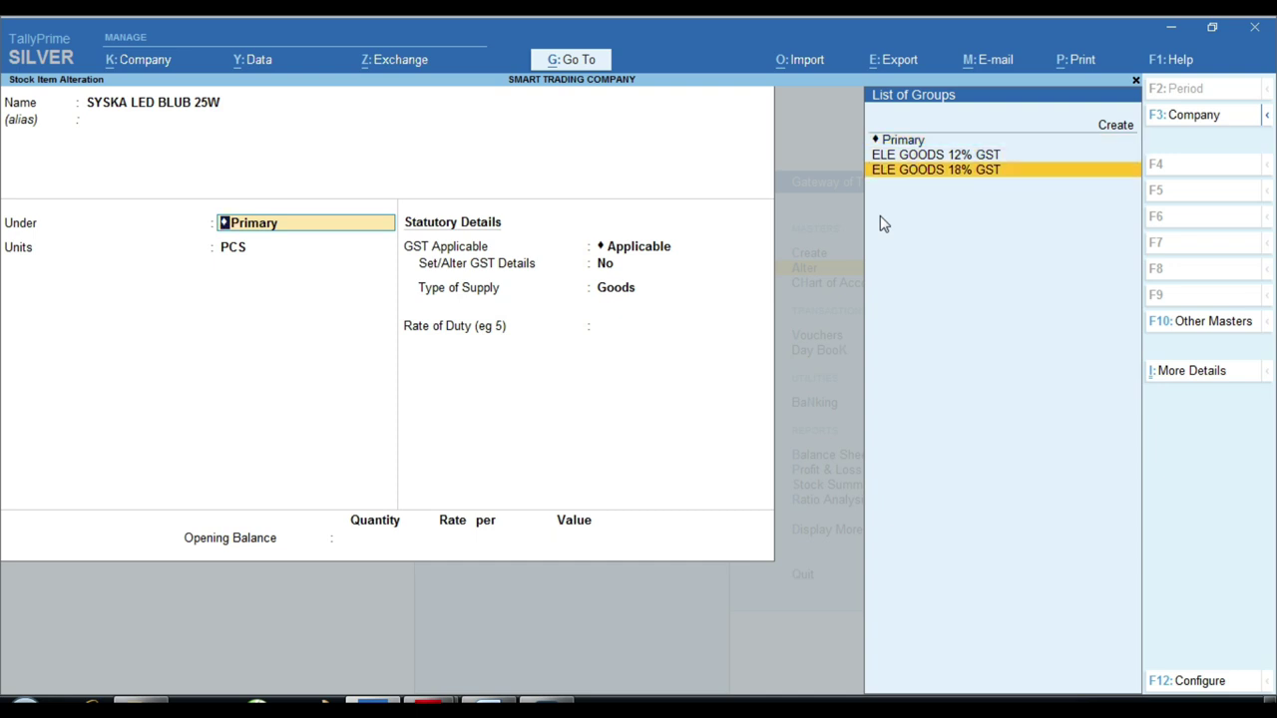
{"action": "key", "text": "Return"}
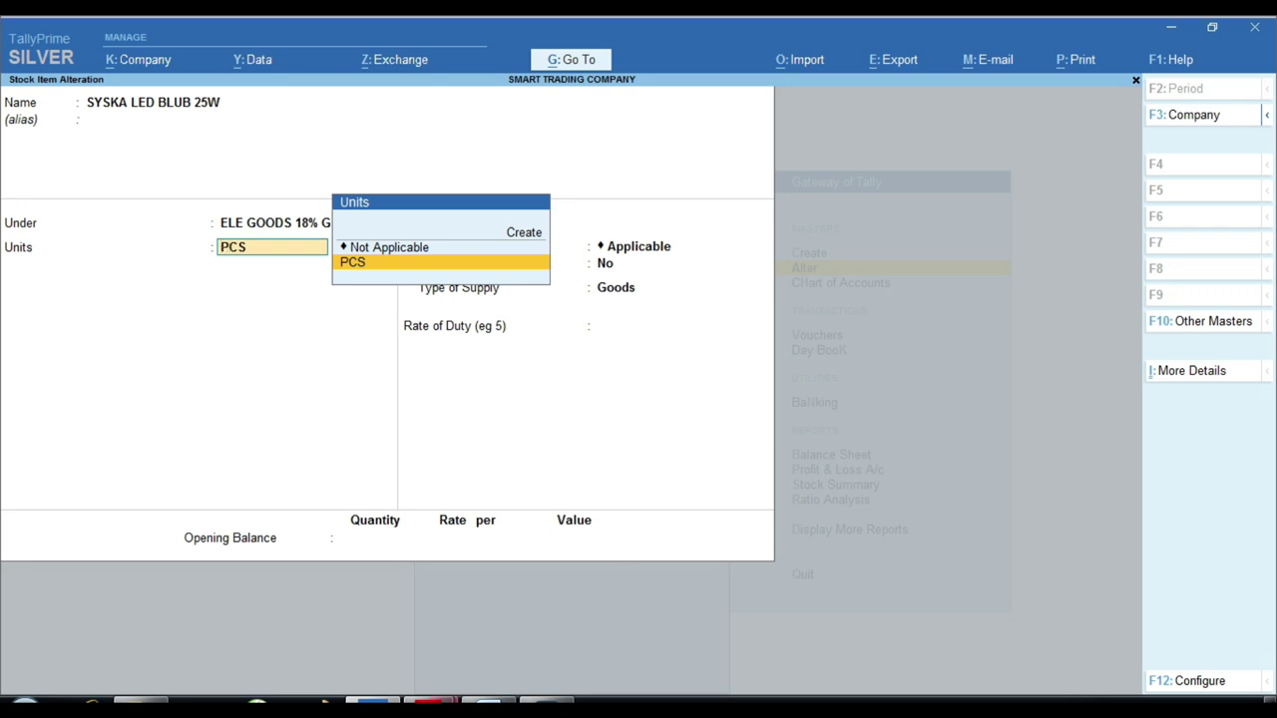
Check the item's tax rate in Sales - 324.pdf, then set its group to ELE GOODS 12% GST in TallyPrime and keep the unit PCS.
{"action": "left_click", "coordinate": [452, 700]}
{"action": "left_click", "coordinate": [517, 606]}
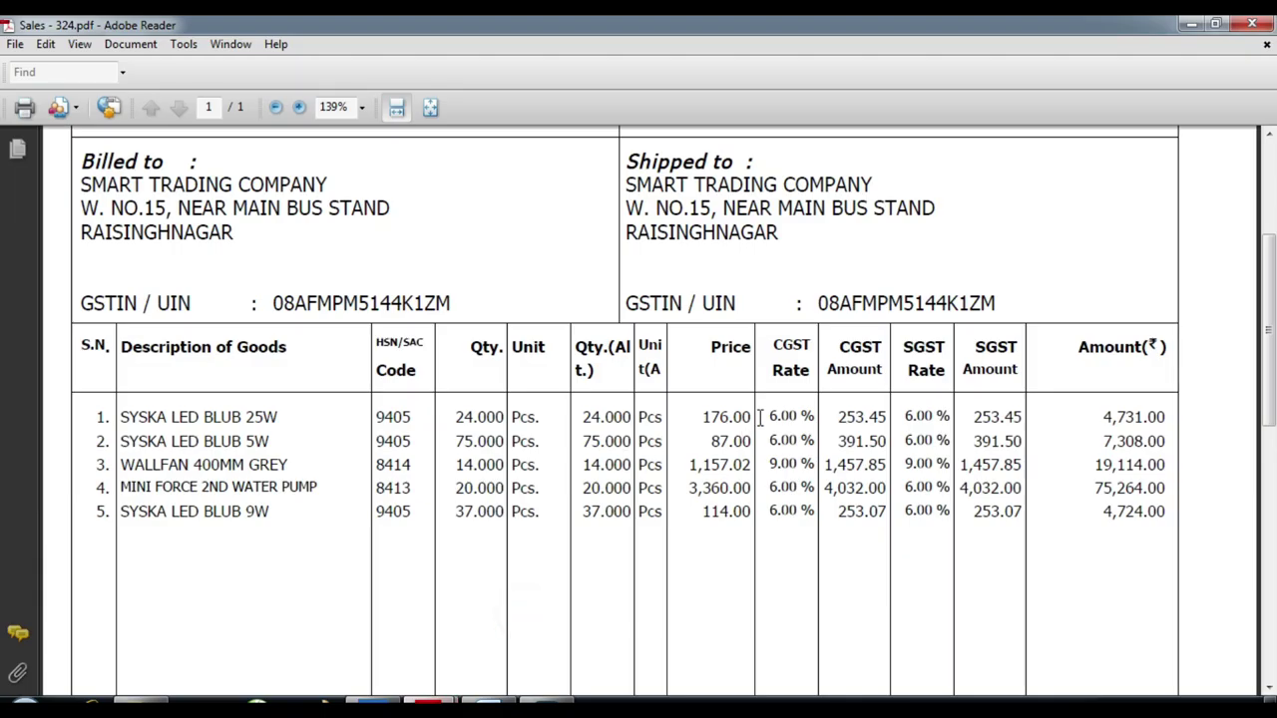
{"action": "key", "text": "alt+Tab"}
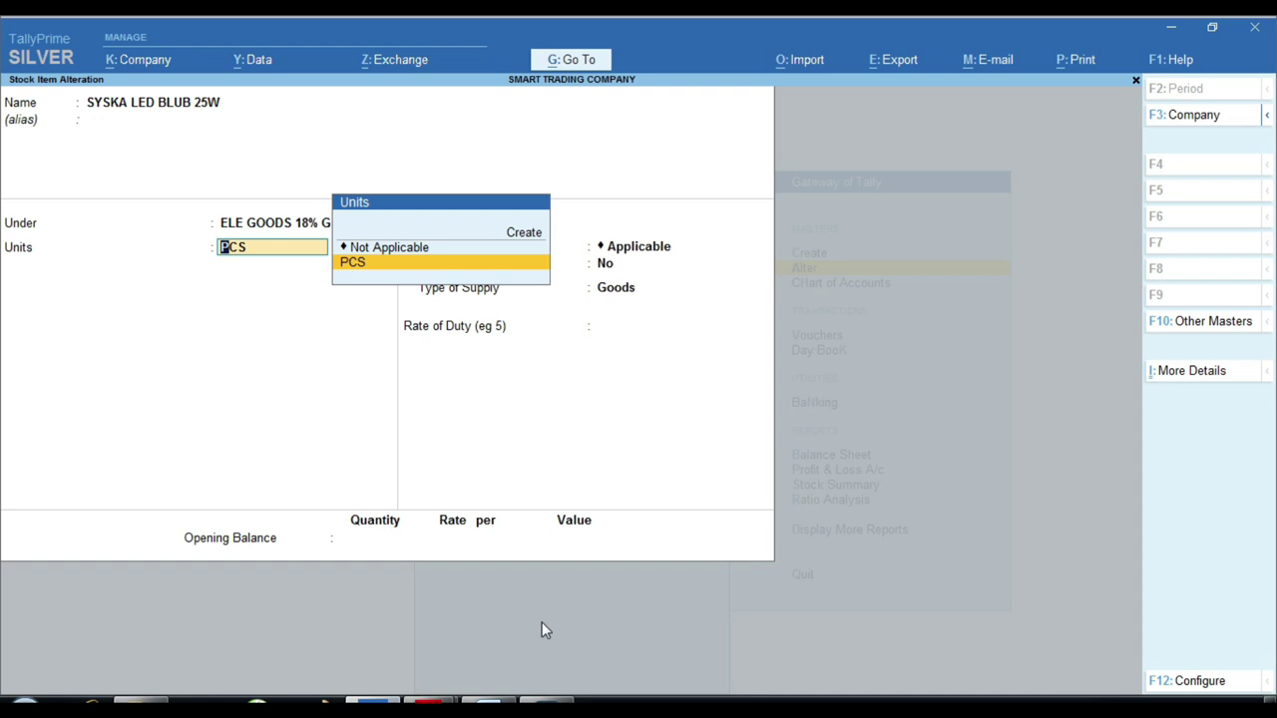
{"action": "key", "text": "BackSpace"}
{"action": "key", "text": "Up"}
{"action": "key", "text": "Return"}
{"action": "key", "text": "Return"}
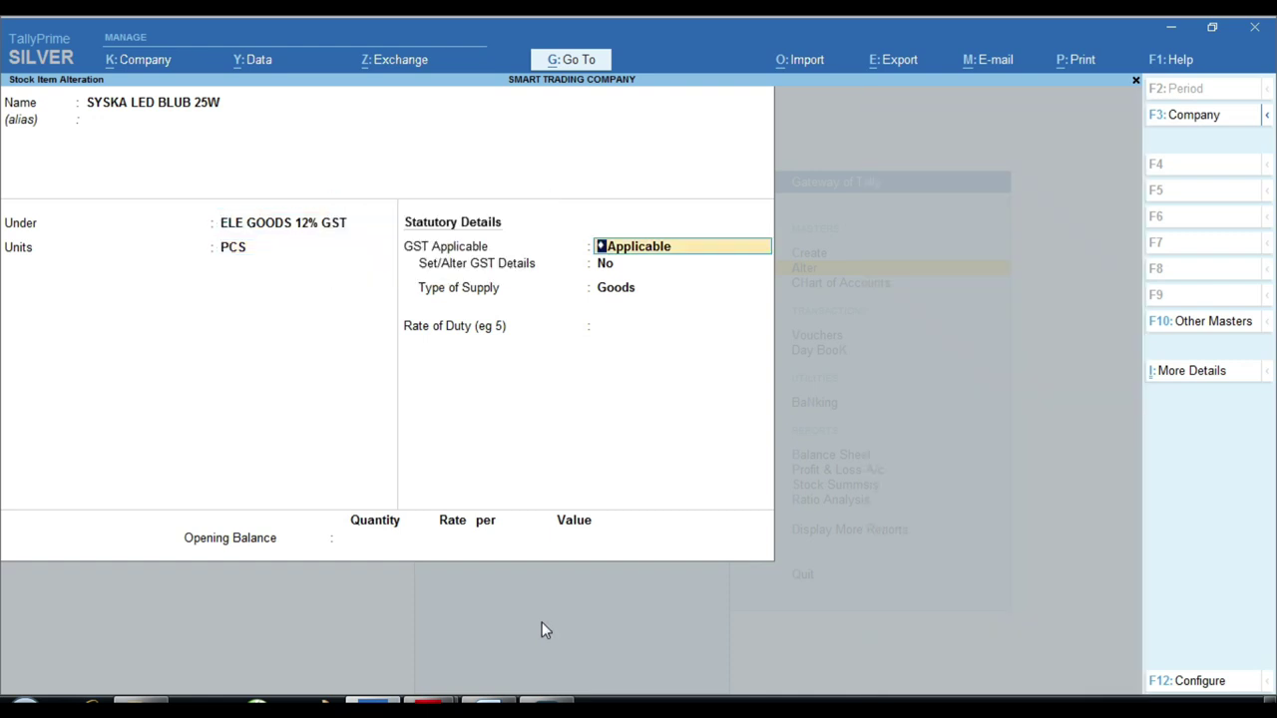
Enable GST details for SYSKA LED BLUB 25W and keep Allow HSN/SAC details and Set type of goods at Yes in the configuration.
{"action": "key", "text": "Return"}
{"action": "type", "text": "y"}
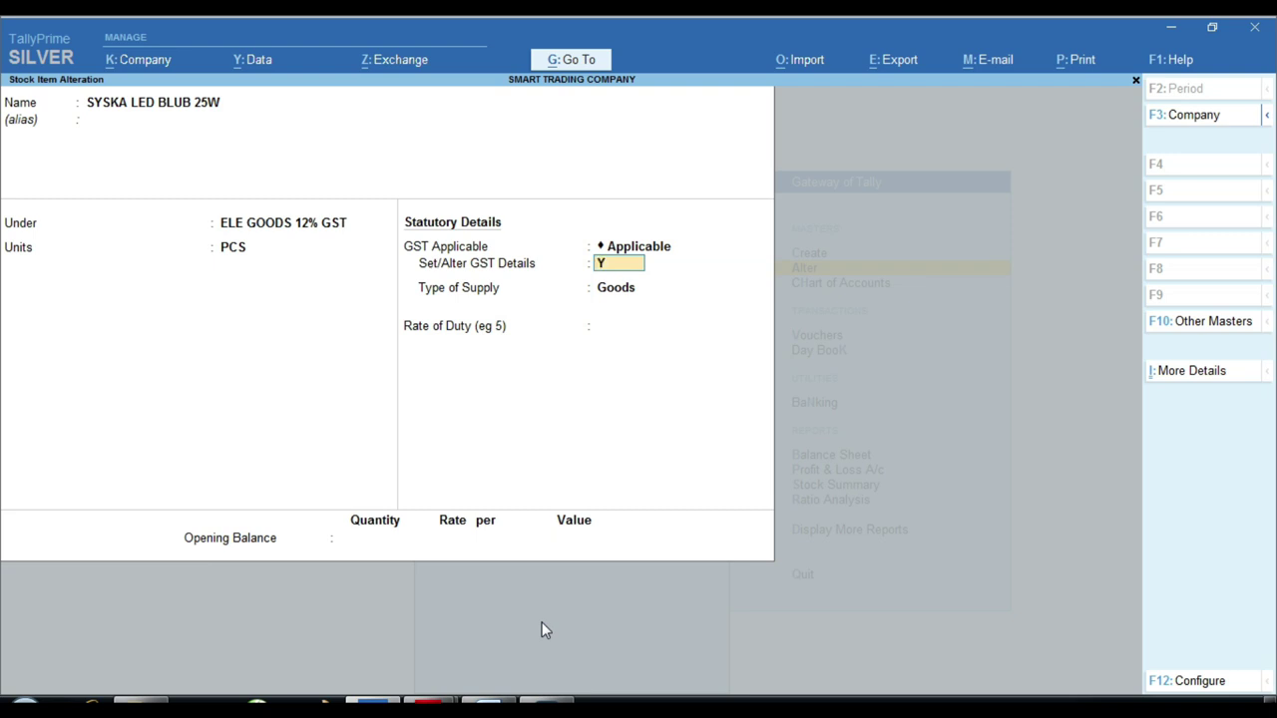
{"action": "key", "text": "Return"}
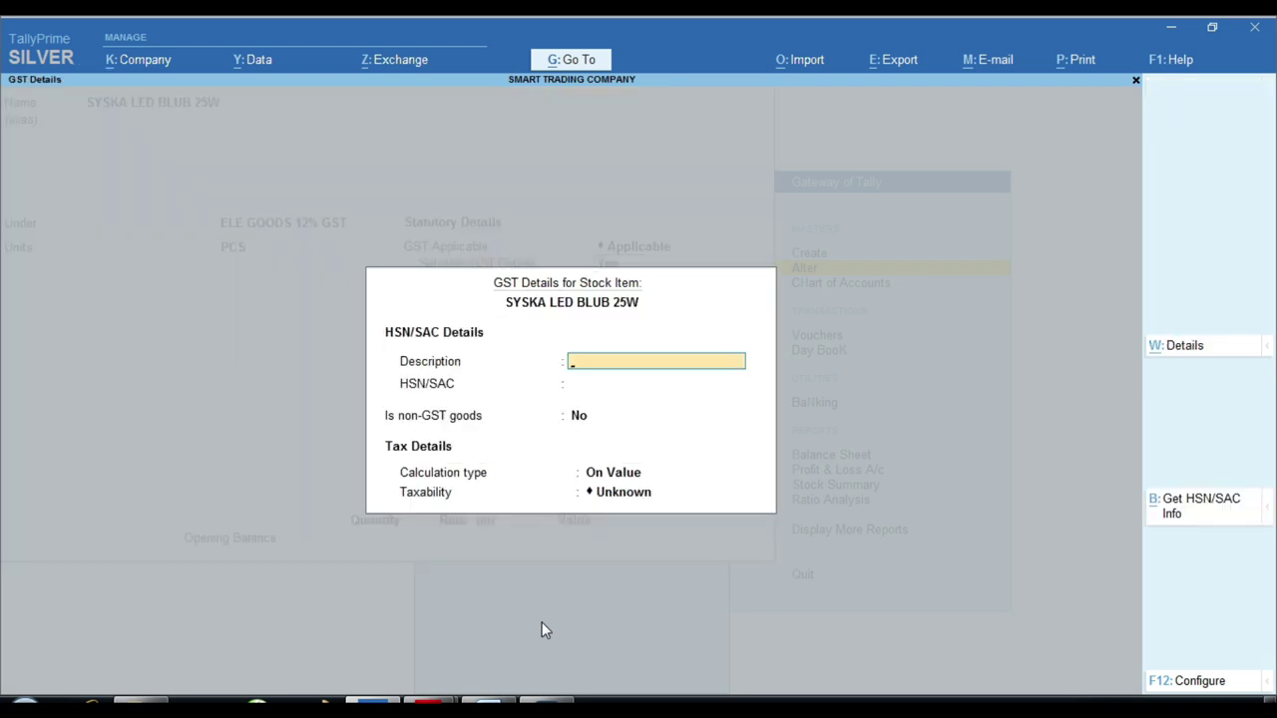
{"action": "key", "text": "F12"}
{"action": "key", "text": "Return"}
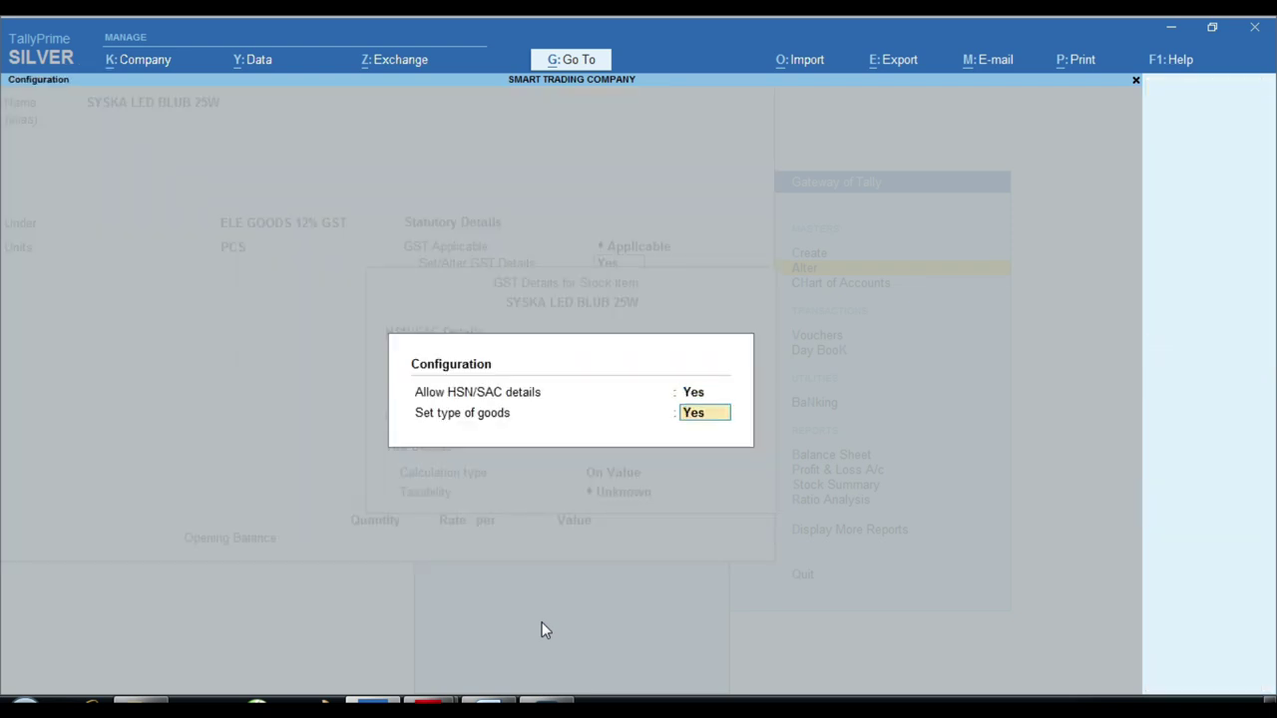
{"action": "key", "text": "Return"}
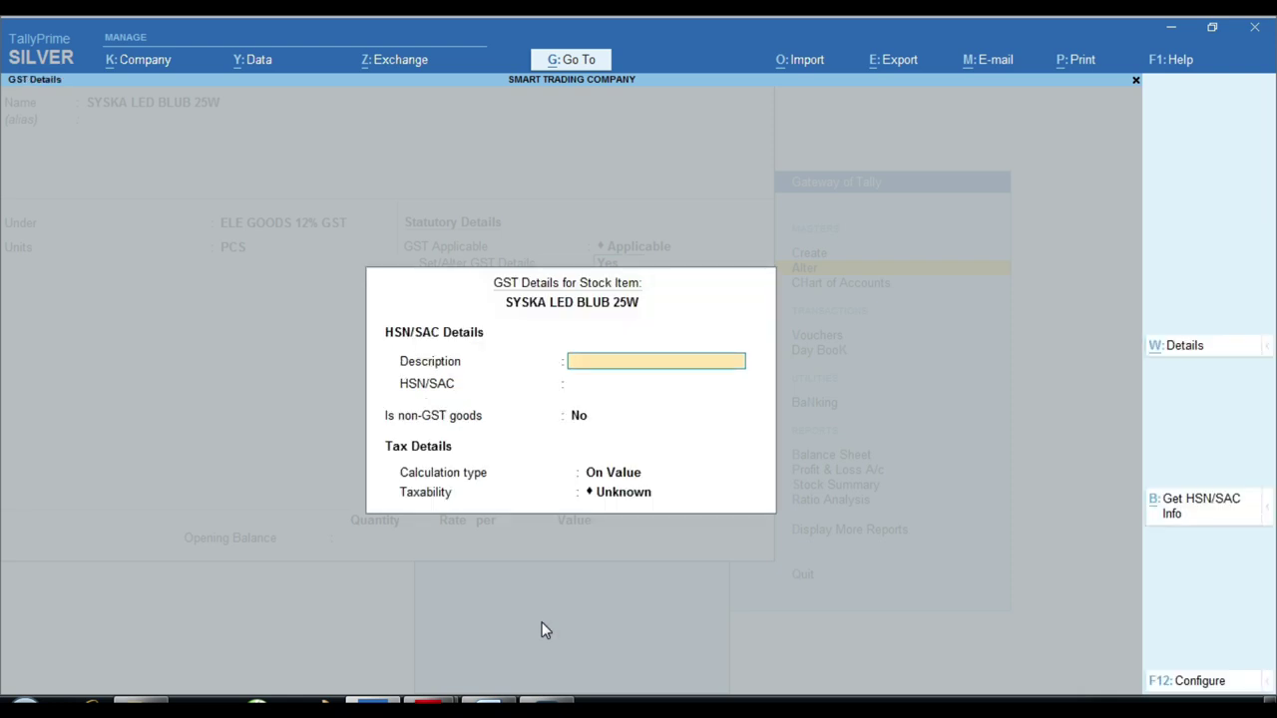
Enter LED as the GST description, check the item's code in Sales - 324.pdf and set HSN/SAC to 9405 back in TallyPrime.
{"action": "type", "text": "LED"}
{"action": "key", "text": "Return"}
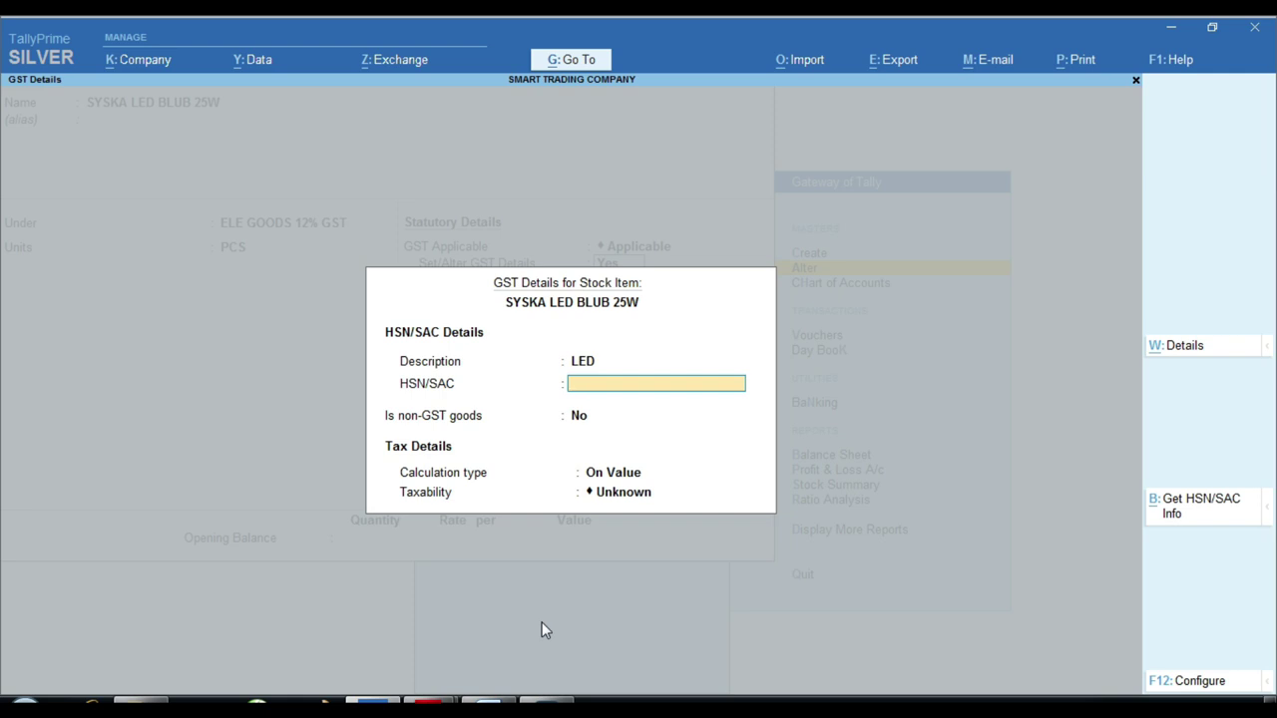
{"action": "left_click", "coordinate": [439, 701]}
{"action": "left_click", "coordinate": [531, 623]}
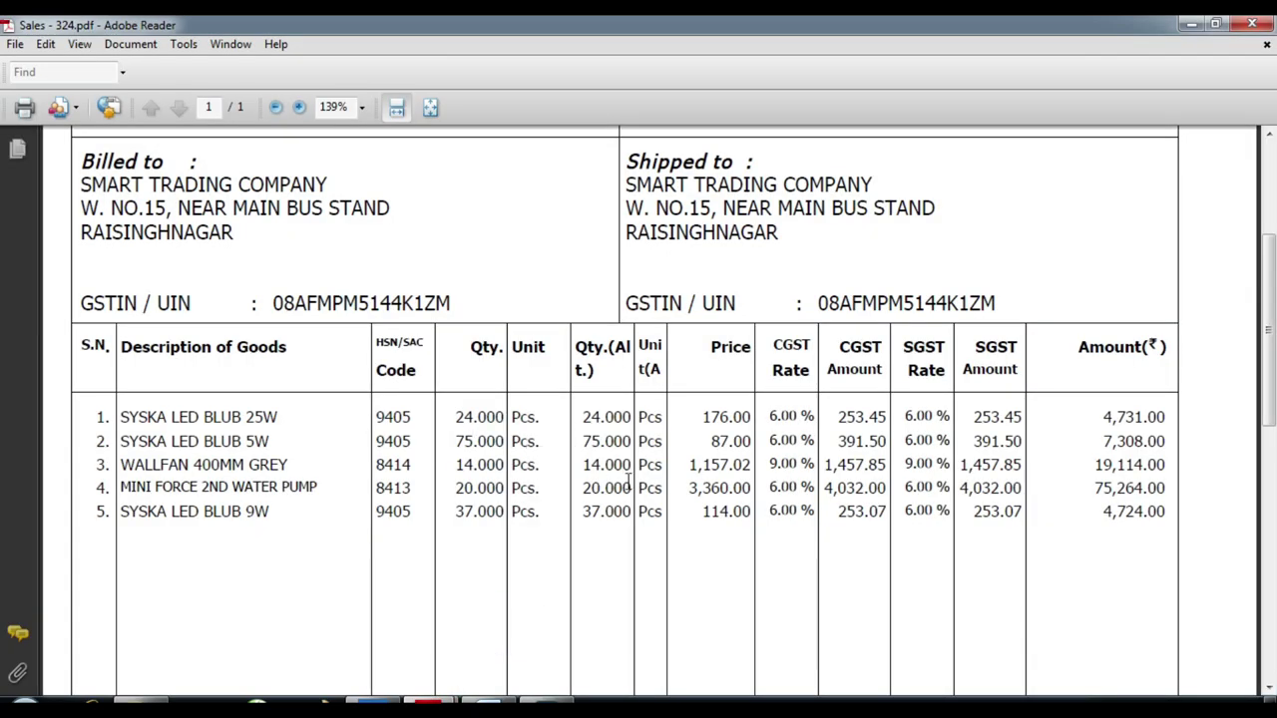
{"action": "key", "text": "alt+Tab"}
{"action": "type", "text": "940"}
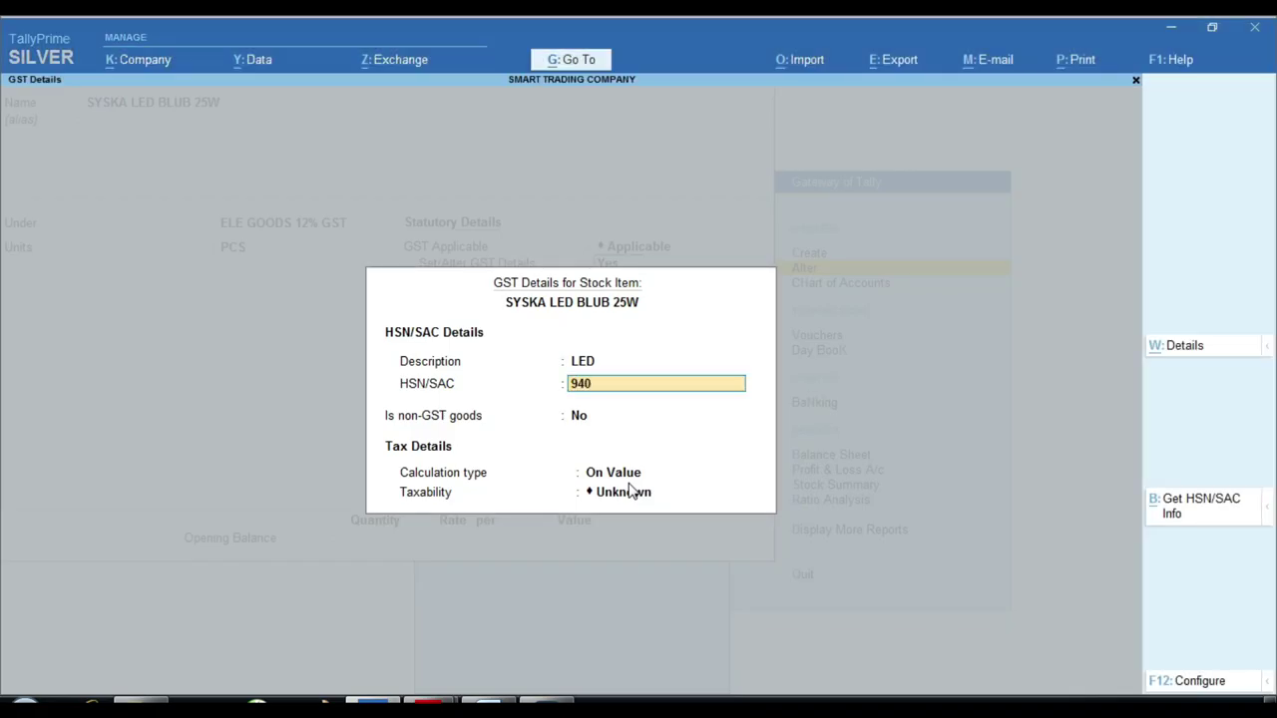
{"action": "type", "text": "5"}
{"action": "key", "text": "Return"}
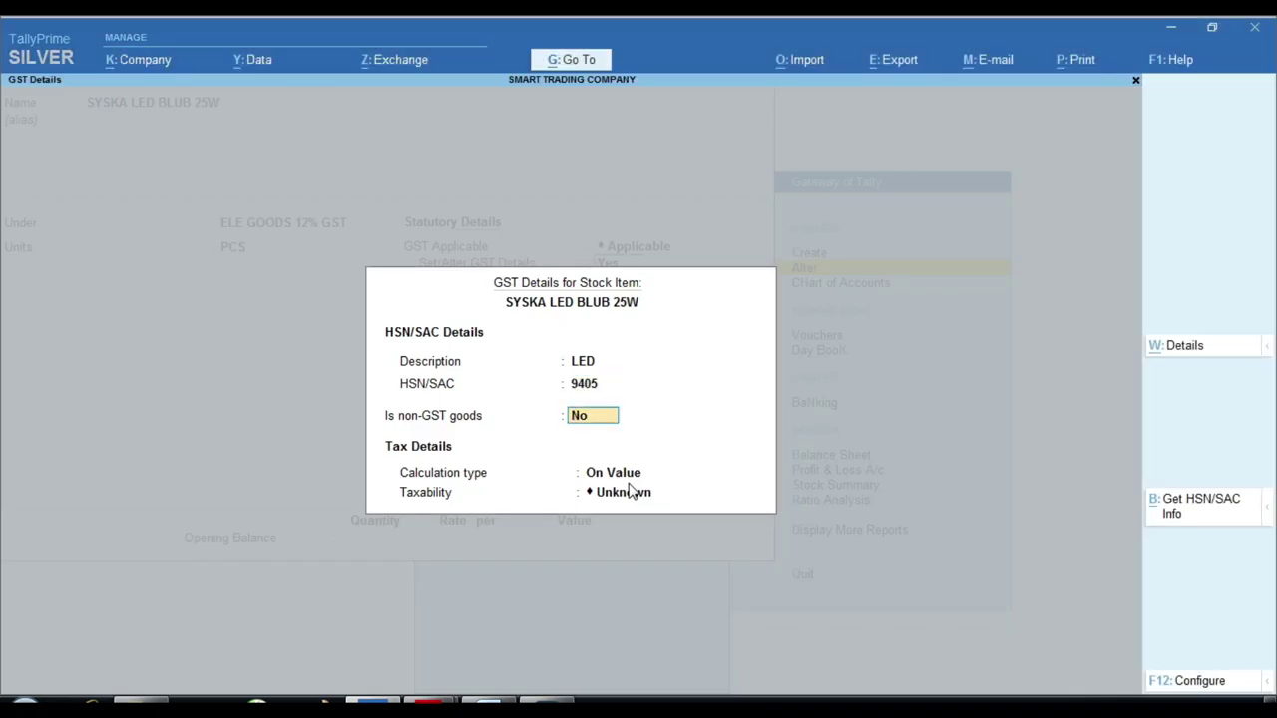
Set the taxability of SYSKA LED BLUB 25W to Taxable, keep Goods as the type of supply and save the item.
{"action": "key", "text": "Return"}
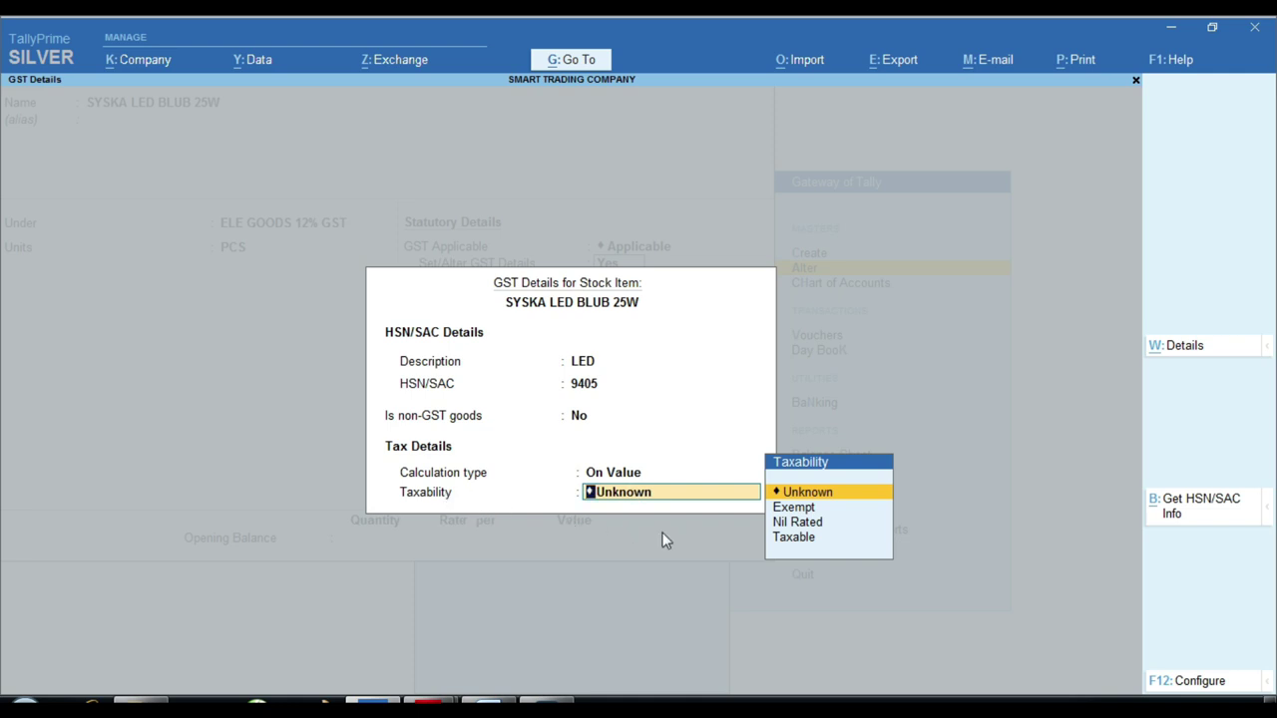
{"action": "key", "text": "Down"}
{"action": "key", "text": "Down"}
{"action": "key", "text": "Down"}
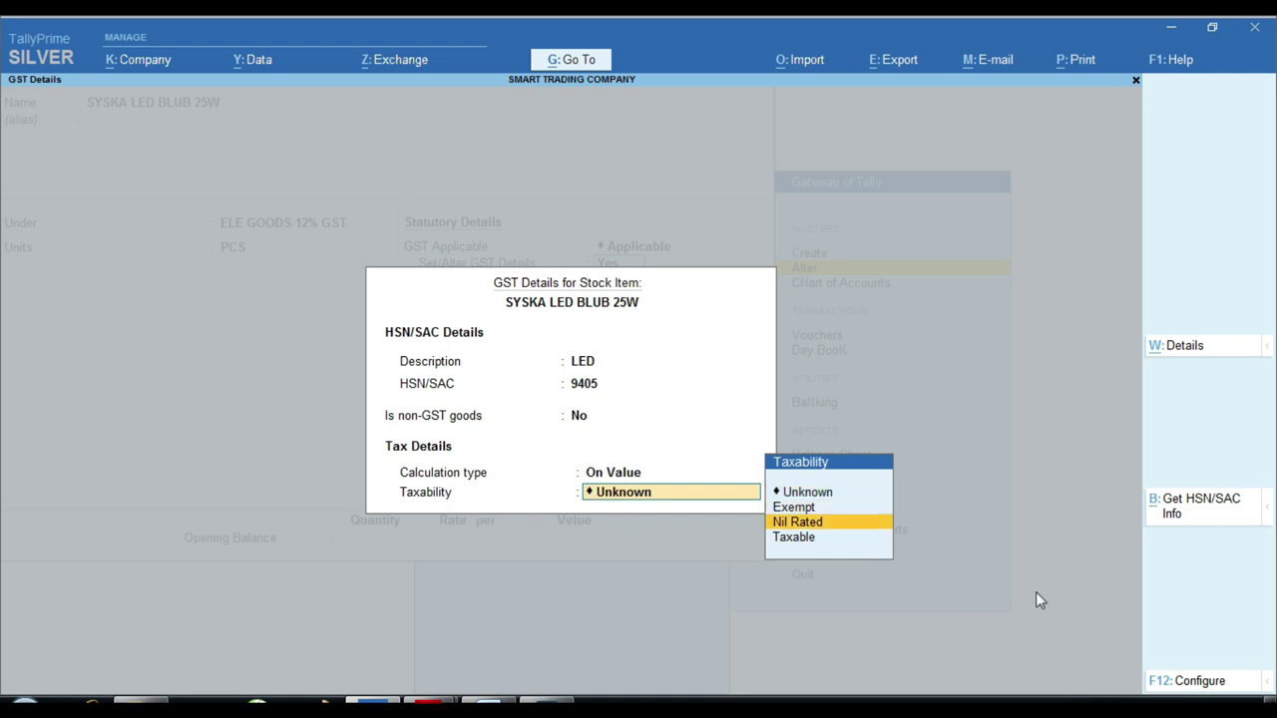
{"action": "key", "text": "Return"}
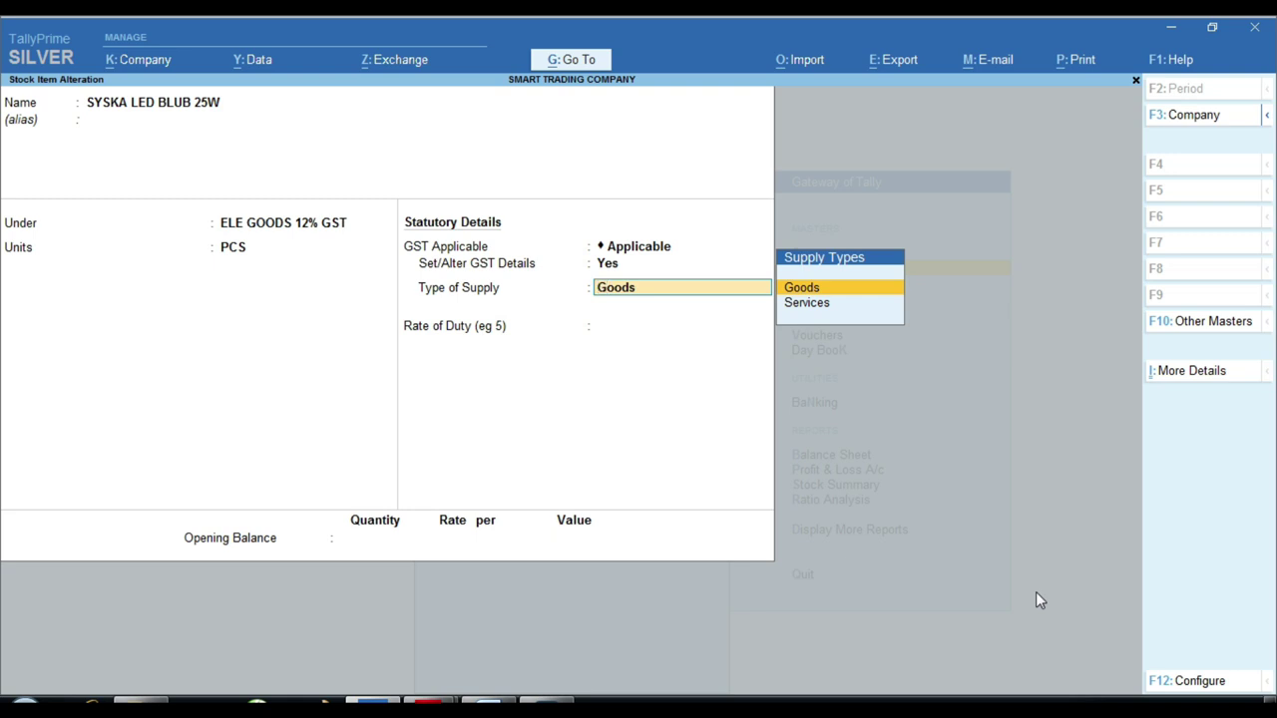
{"action": "key", "text": "Return"}
{"action": "key", "text": "Return"}
{"action": "key", "text": "Return"}
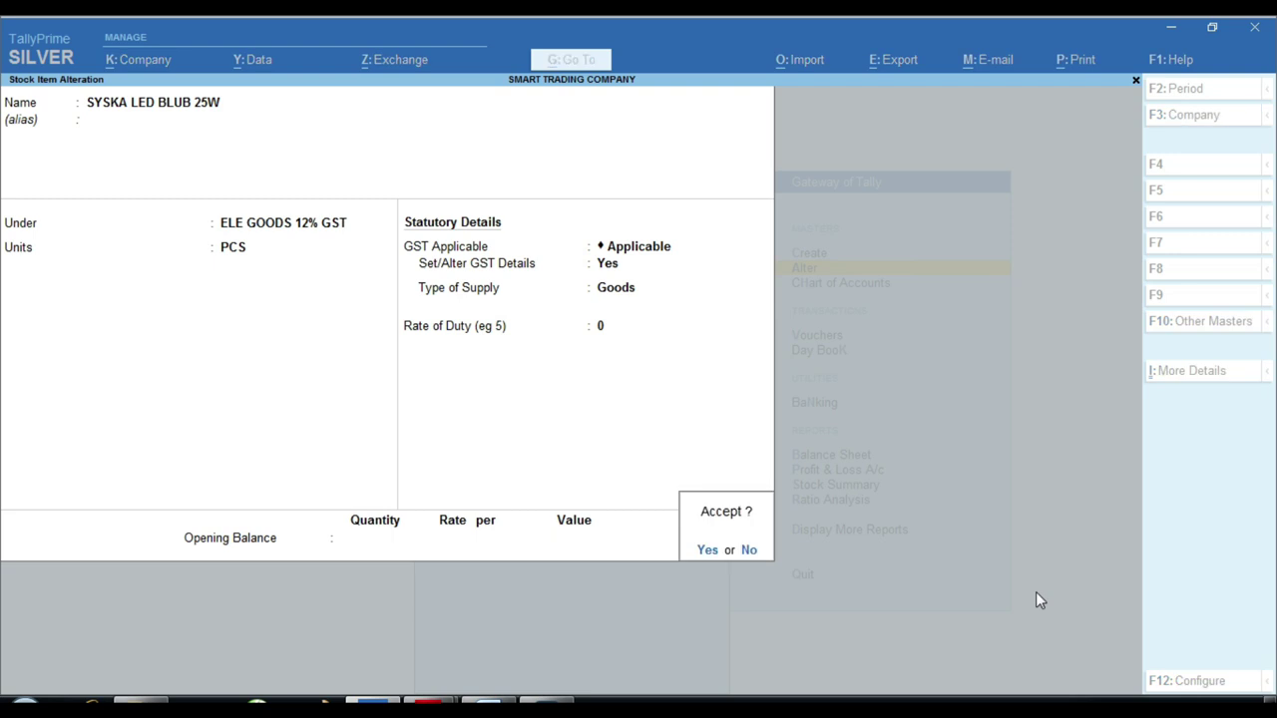
{"action": "key", "text": "Return"}
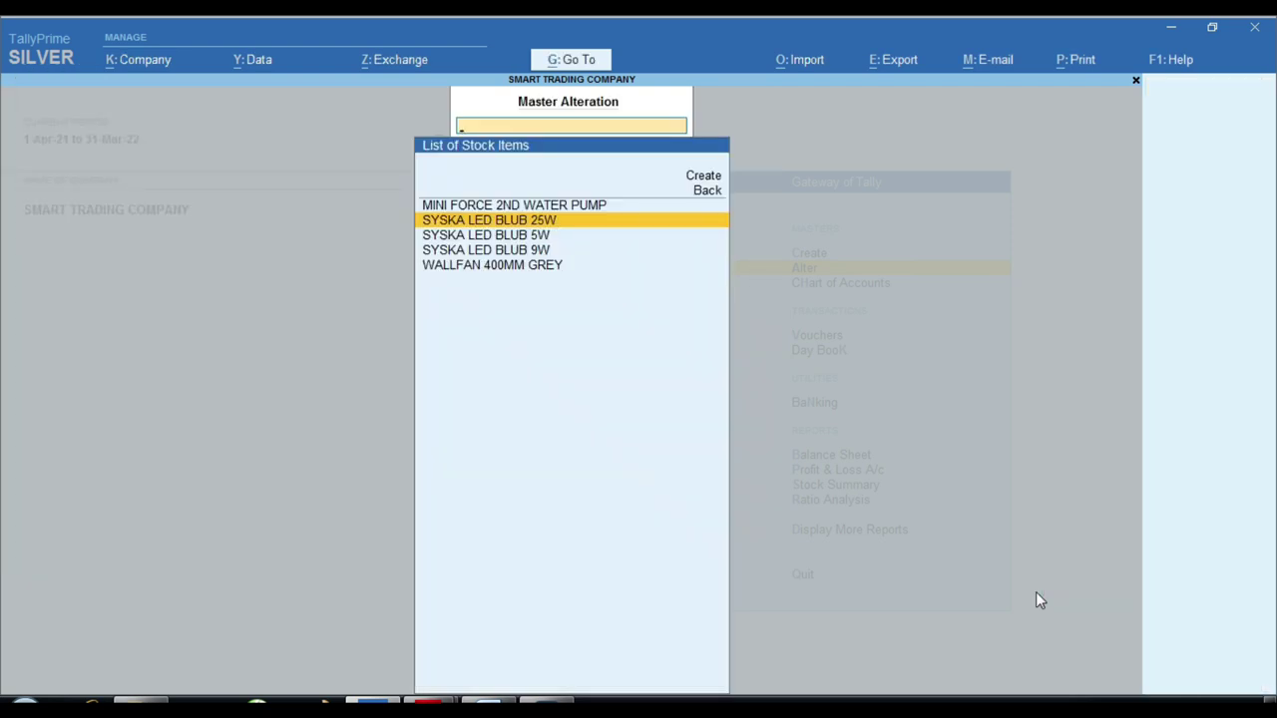
Open the stock item SYSKA LED BLUB 5W and enable its GST details with description LED and HSN/SAC 9405.
{"action": "key", "text": "Down"}
{"action": "key", "text": "Return"}
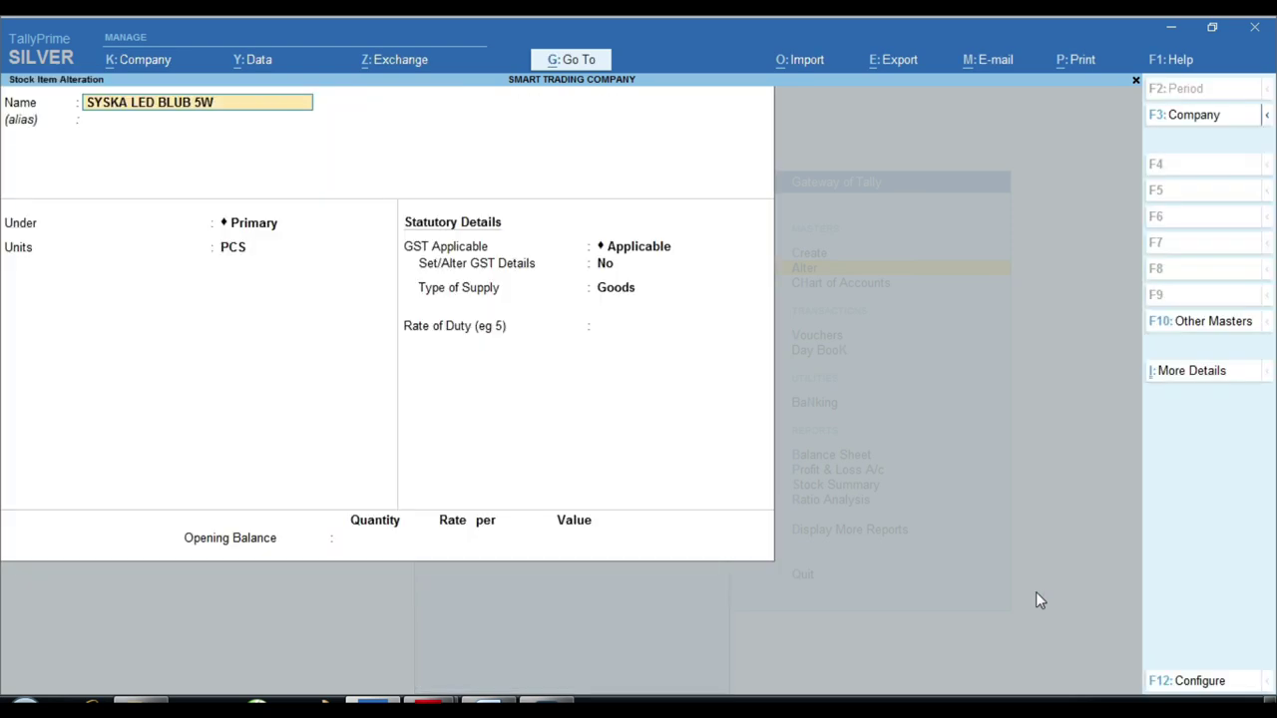
{"action": "key", "text": "Return"}
{"action": "key", "text": "Return"}
{"action": "key", "text": "Return"}
{"action": "key", "text": "Return"}
{"action": "key", "text": "Return"}
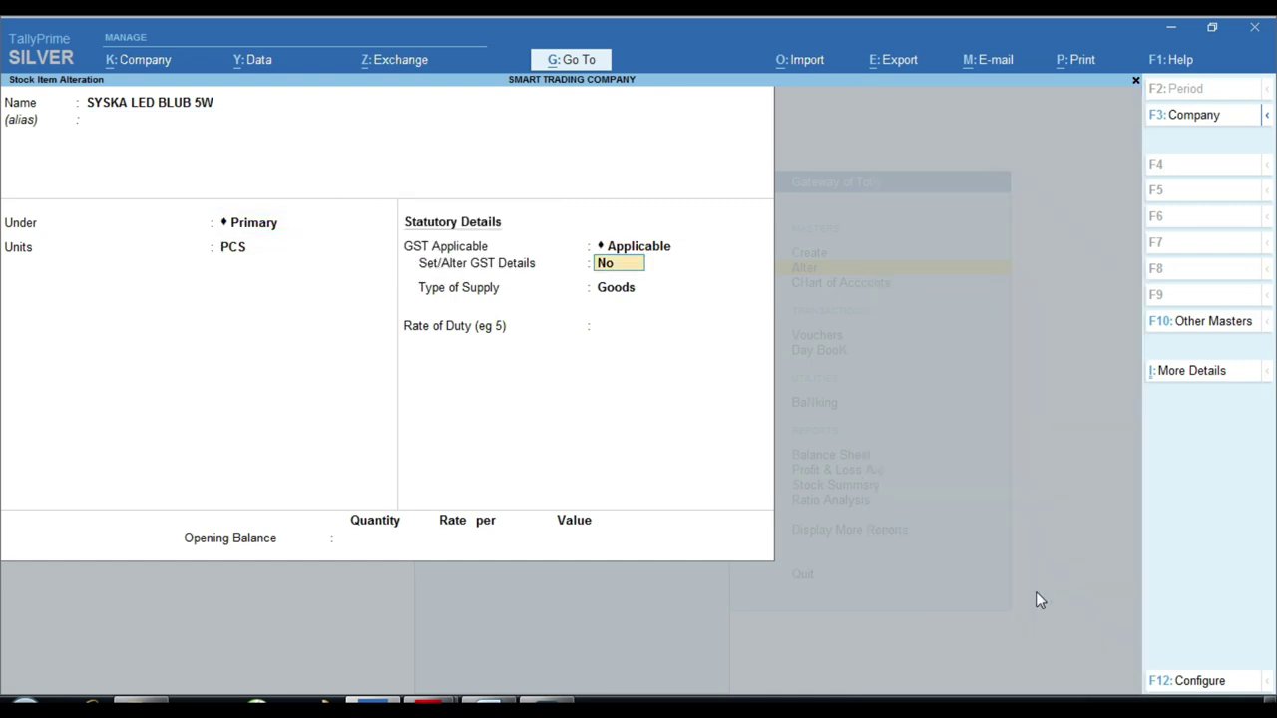
{"action": "type", "text": "yLED"}
{"action": "key", "text": "Return"}
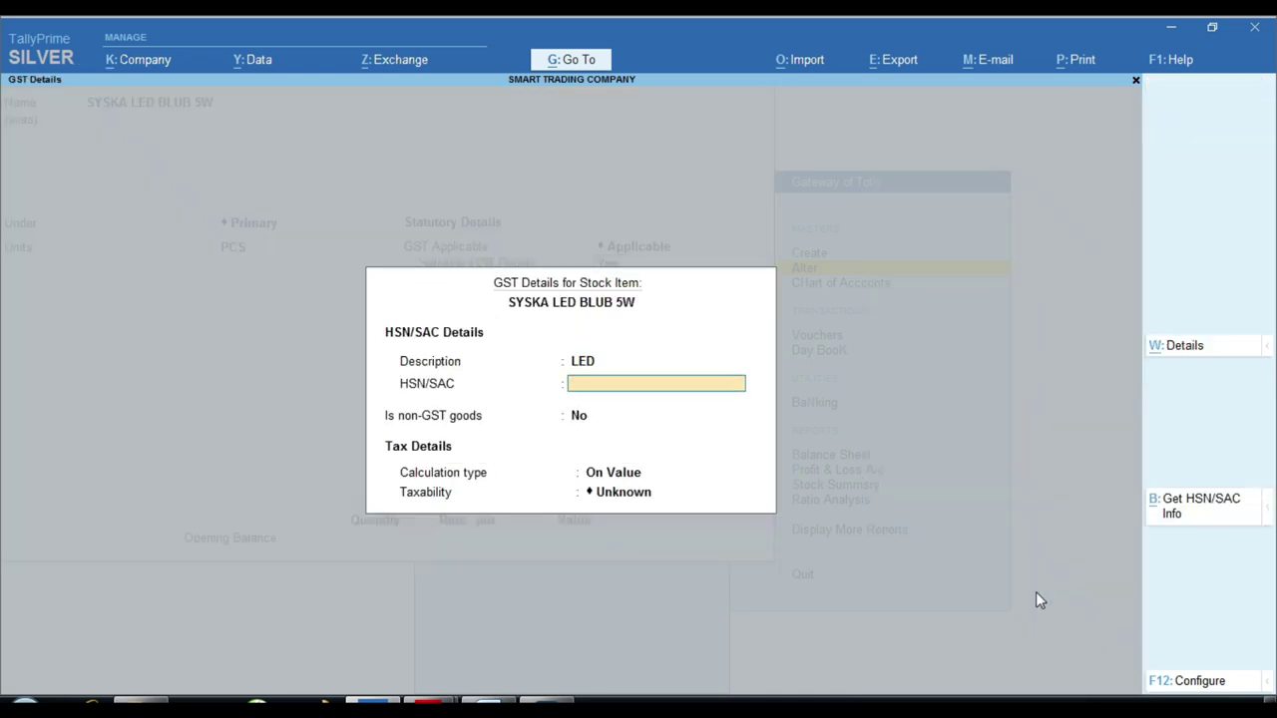
{"action": "type", "text": "9405"}
{"action": "key", "text": "Return"}
{"action": "key", "text": "Return"}
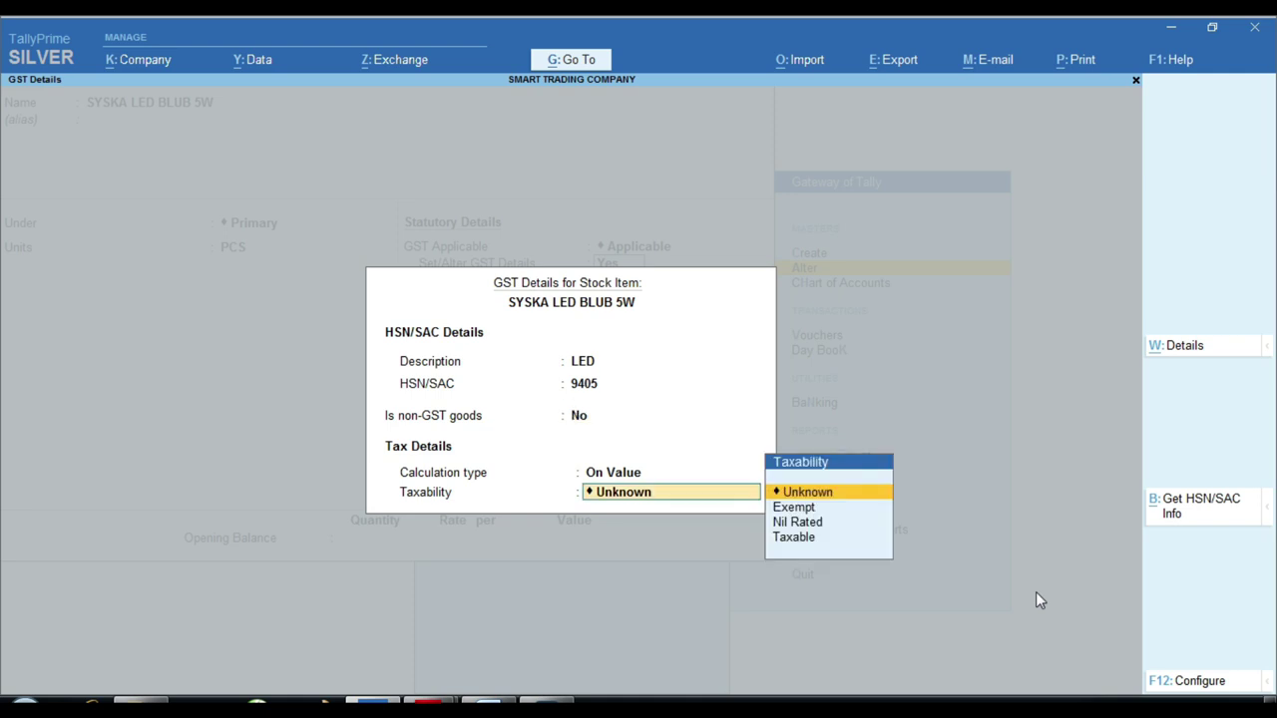
Set the taxability of SYSKA LED BLUB 5W to Taxable, keep Goods as the supply type and save the item.
{"action": "key", "text": "Down"}
{"action": "key", "text": "Down"}
{"action": "key", "text": "Down"}
{"action": "key", "text": "Return"}
{"action": "key", "text": "ctrl+a"}
{"action": "key", "text": "Return"}
{"action": "key", "text": "Return"}
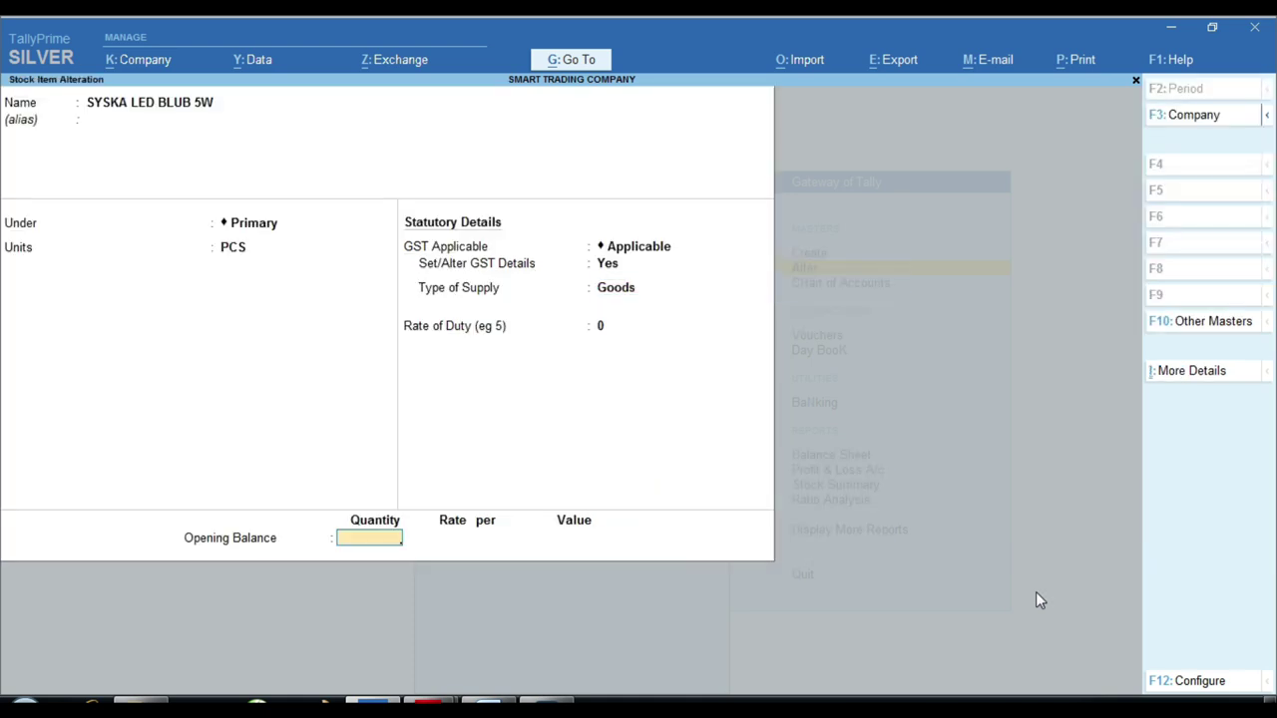
{"action": "key", "text": "ctrl+a"}
{"action": "key", "text": "Up"}
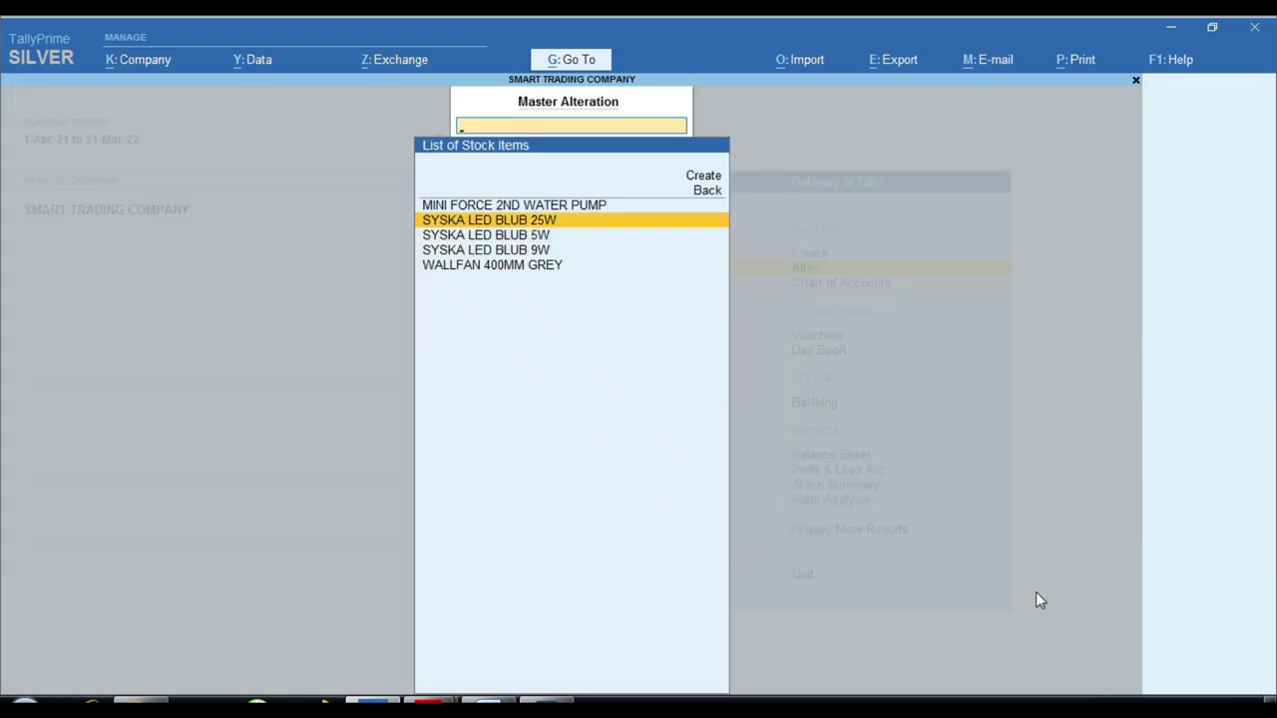
{"action": "key", "text": "Down"}
{"action": "key", "text": "Return"}
{"action": "key", "text": "Escape"}
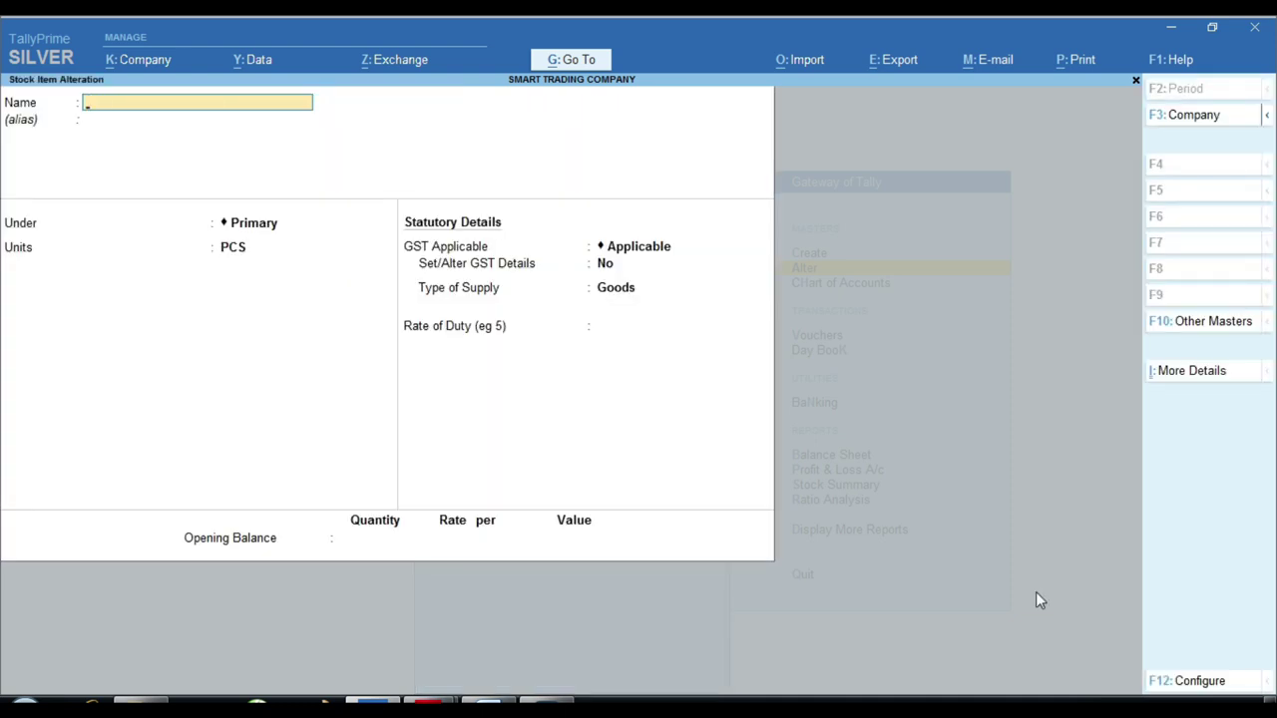
Open the stock item MINI FORCE 2ND WATER PUMP, keep its group Primary and unit PCS, and enable its GST details.
{"action": "key", "text": "Up"}
{"action": "key", "text": "Up"}
{"action": "key", "text": "Up"}
{"action": "key", "text": "Return"}
{"action": "key", "text": "Return"}
{"action": "key", "text": "Return"}
{"action": "key", "text": "Return"}
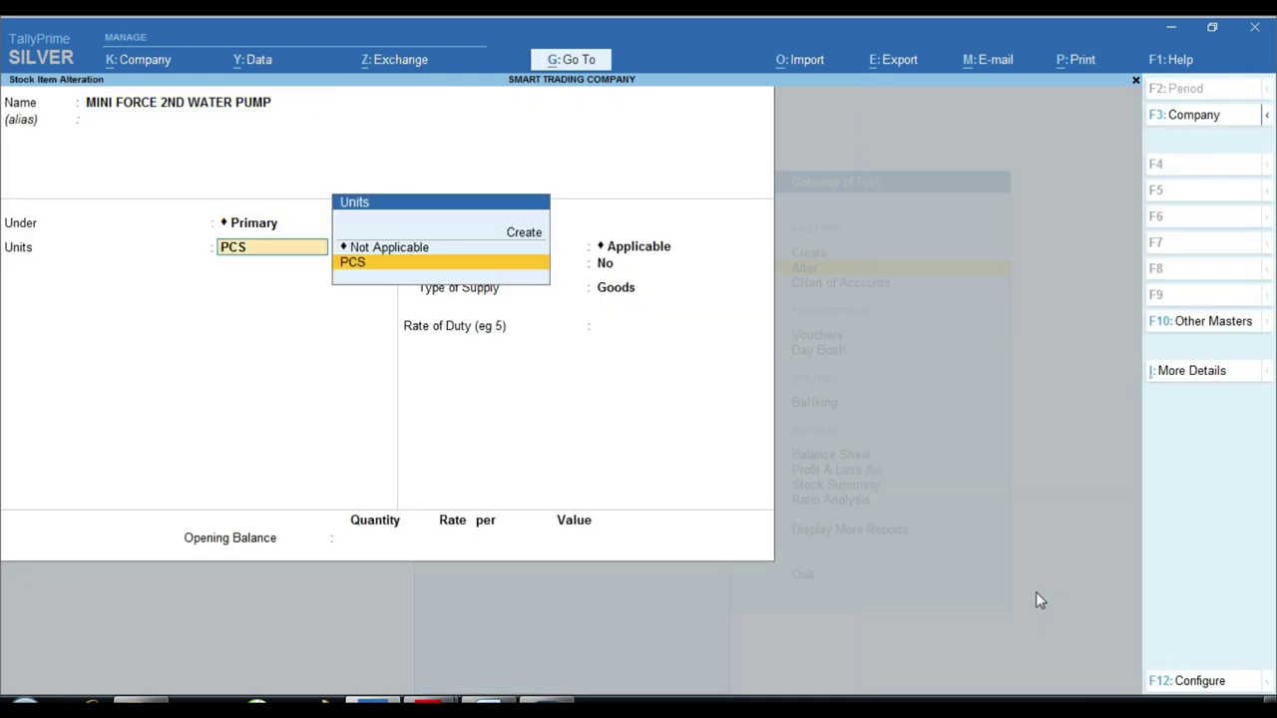
{"action": "key", "text": "Return"}
{"action": "key", "text": "Return"}
{"action": "key", "text": "y"}
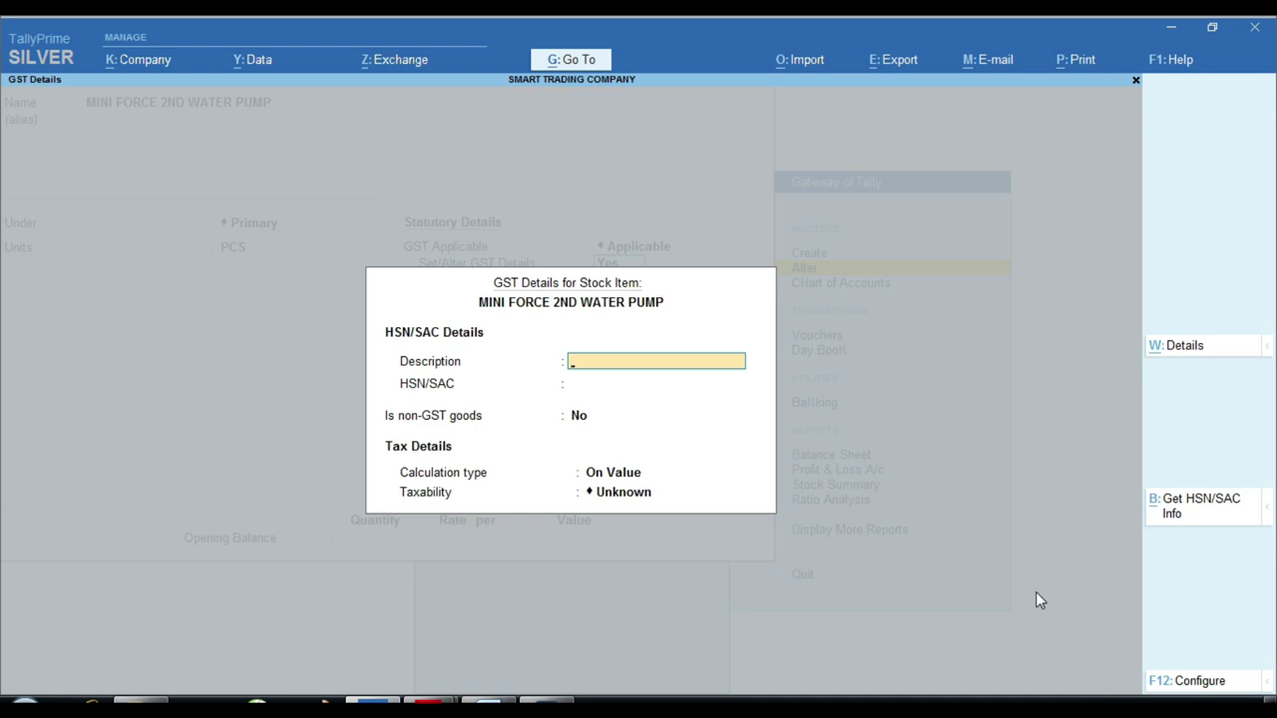
Enter PUMP as the water pump's GST description and 12345 as its HSN/SAC, leaving non-GST goods at No.
{"action": "type", "text": "PUMP"}
{"action": "key", "text": "Return"}
{"action": "type", "text": "12345"}
{"action": "key", "text": "Return"}
{"action": "key", "text": "Return"}
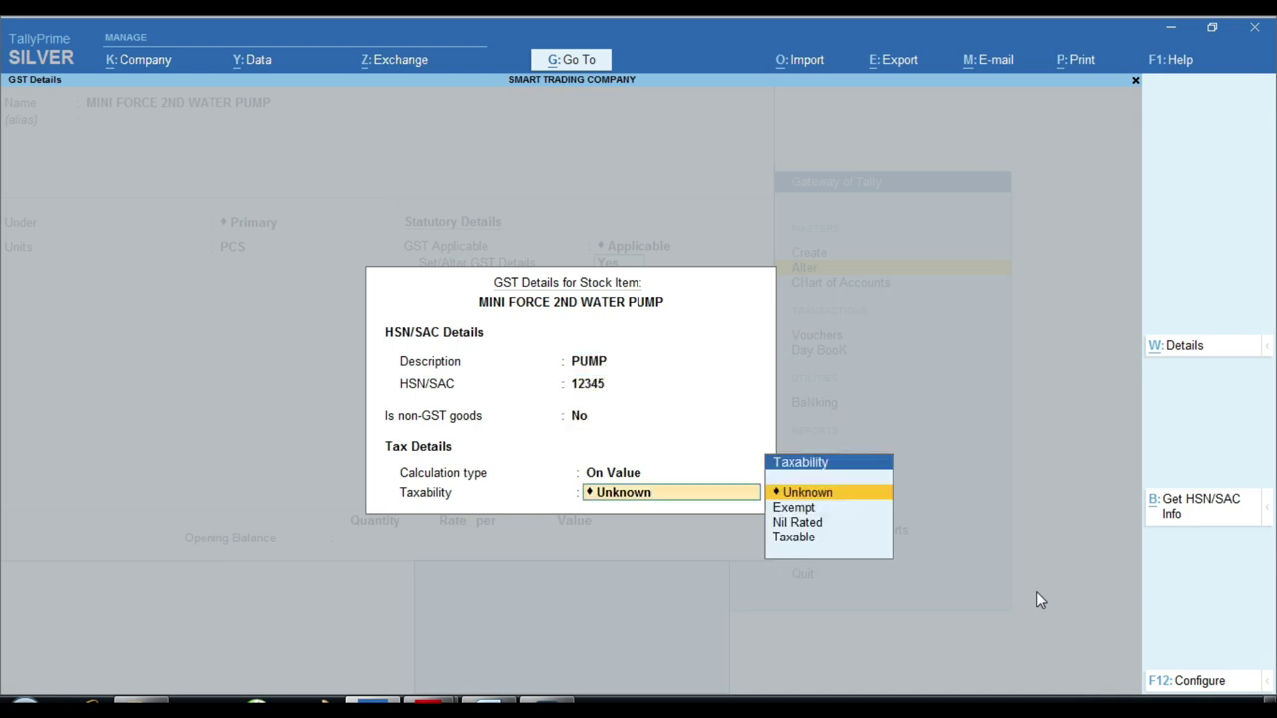
Set the taxability of MINI FORCE 2ND WATER PUMP to Taxable and save the item with Goods as the supply type.
{"action": "key", "text": "Down"}
{"action": "key", "text": "Down"}
{"action": "key", "text": "Down"}
{"action": "key", "text": "Return"}
{"action": "key", "text": "Return"}
{"action": "key", "text": "Return"}
{"action": "key", "text": "Return"}
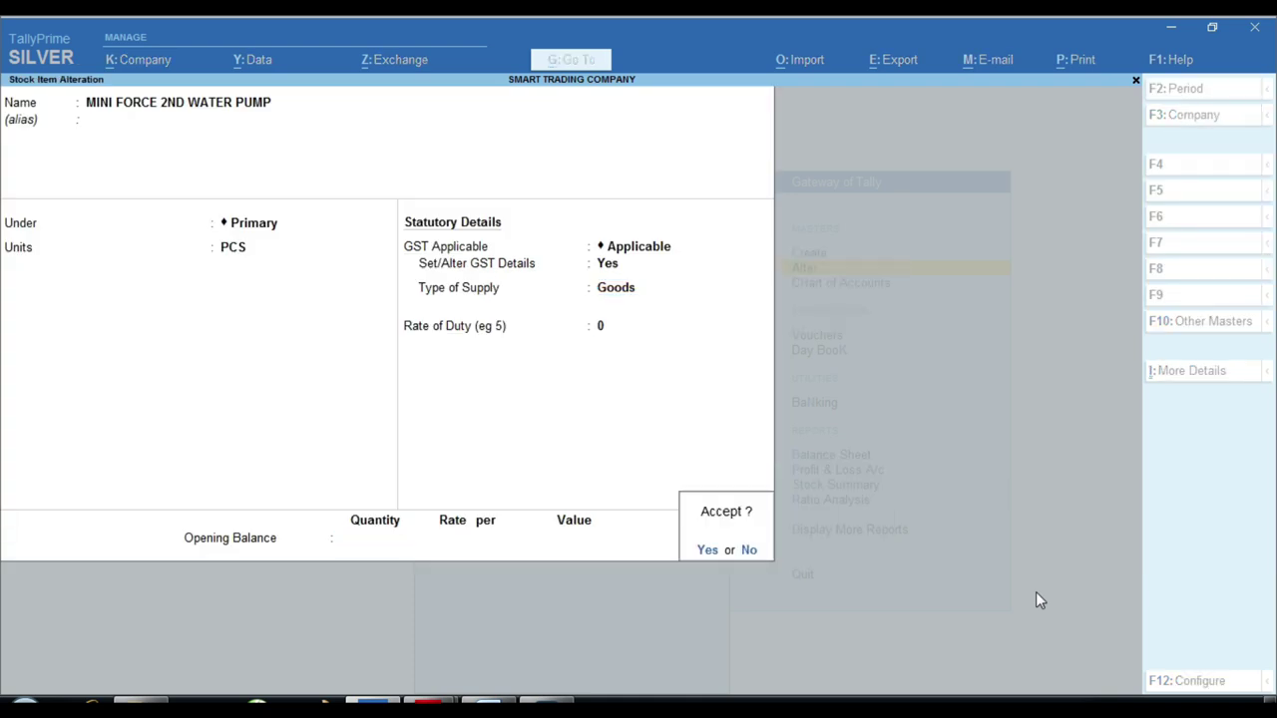
{"action": "key", "text": "Return"}
Open the stock item SYSKA LED BLUB 9W, keep group Primary and unit PCS, and enable its GST details.
{"action": "key", "text": "Down"}
{"action": "key", "text": "Down"}
{"action": "key", "text": "Down"}
{"action": "key", "text": "Return"}
{"action": "key", "text": "Return"}
{"action": "key", "text": "Return"}
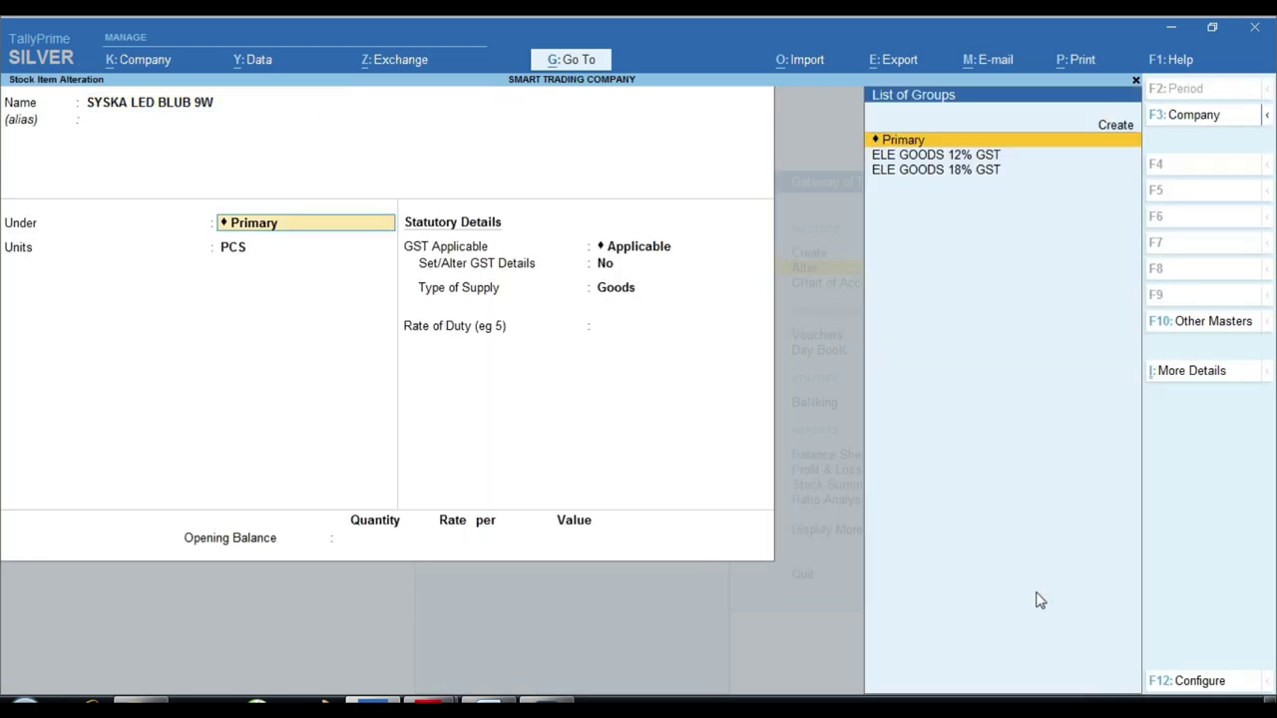
{"action": "key", "text": "Return"}
{"action": "key", "text": "Return"}
{"action": "key", "text": "Return"}
{"action": "key", "text": "y"}
{"action": "key", "text": "Return"}
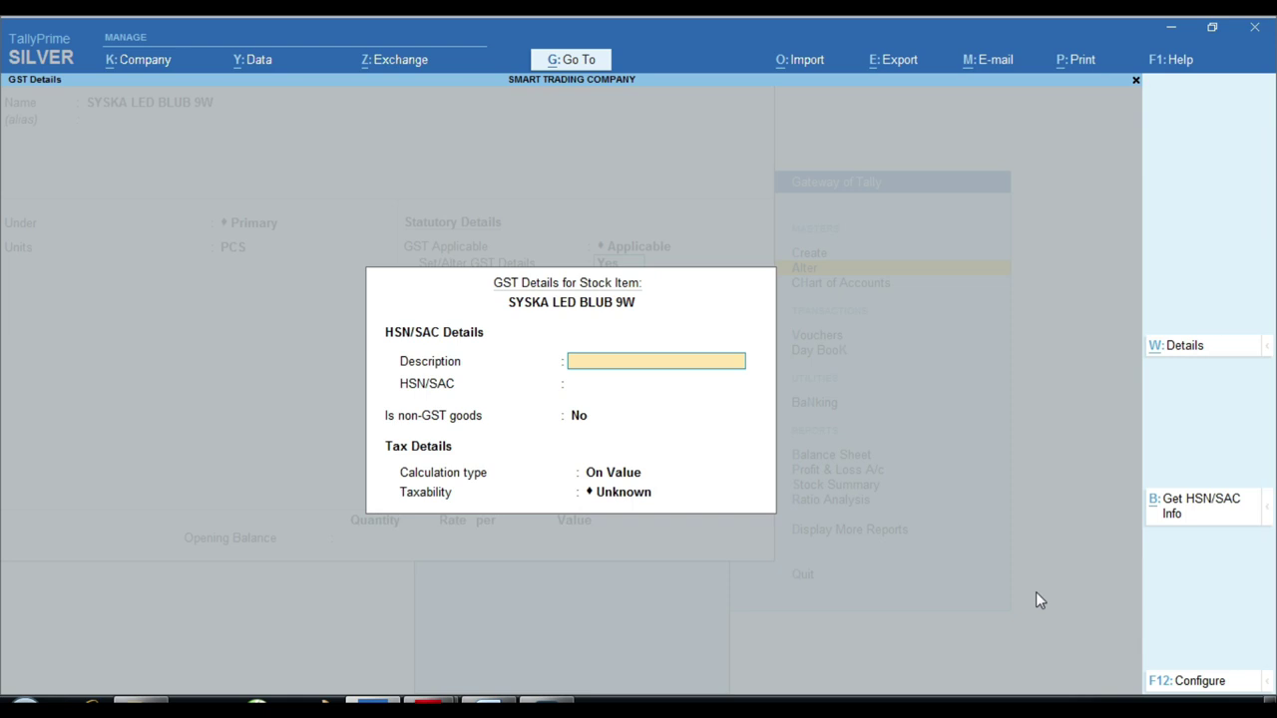
Enter LED as the description and 9405 as the HSN/SAC for SYSKA LED BLUB 9W, and accept the GST details.
{"action": "type", "text": "LED"}
{"action": "key", "text": "Return"}
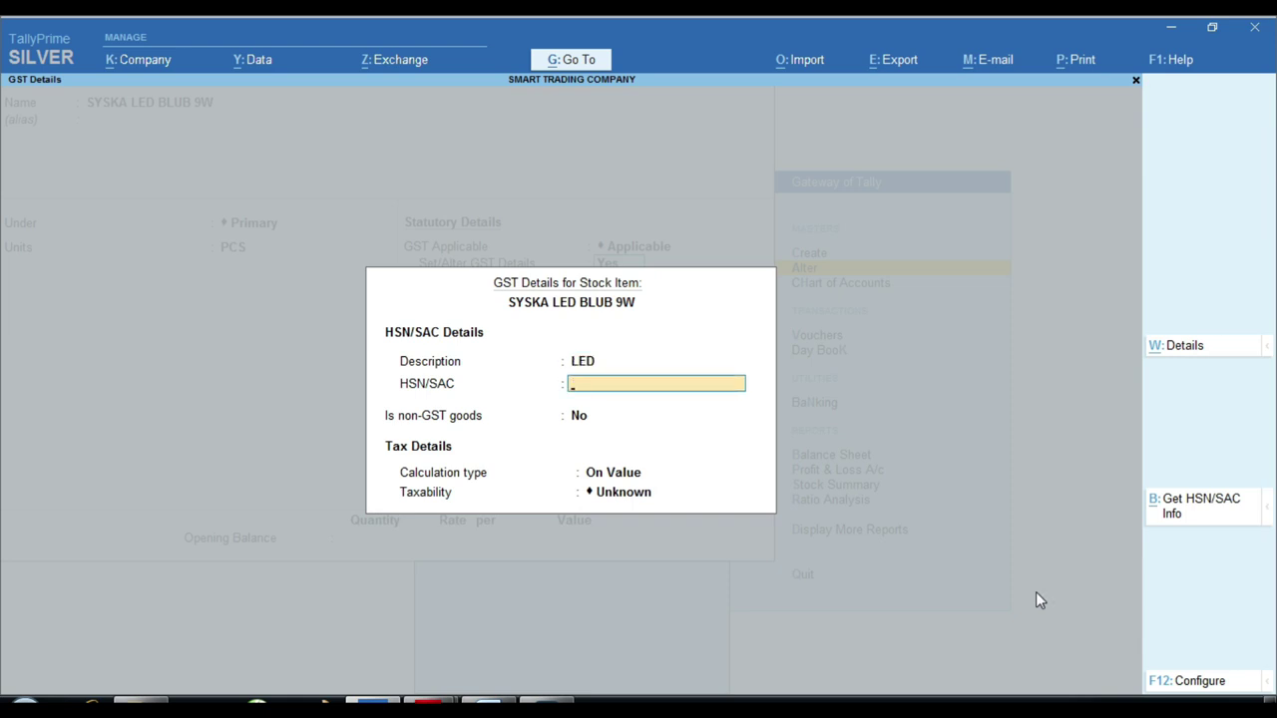
{"action": "type", "text": "9405"}
{"action": "key", "text": "Return"}
{"action": "key", "text": "ctrl+a"}
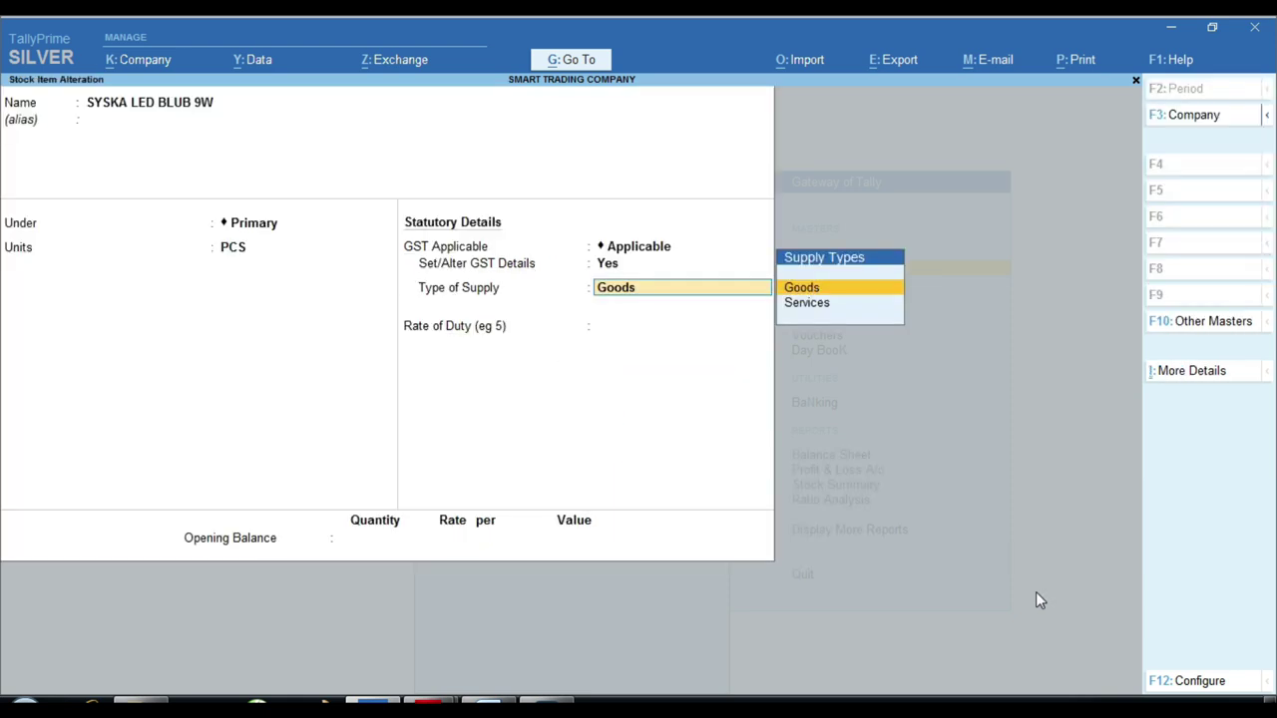
Reopen the GST details of SYSKA LED BLUB 9W, set taxability to Taxable and save the item.
{"action": "key", "text": "Up"}
{"action": "key", "text": "Return"}
{"action": "key", "text": "Return"}
{"action": "key", "text": "Return"}
{"action": "key", "text": "Return"}
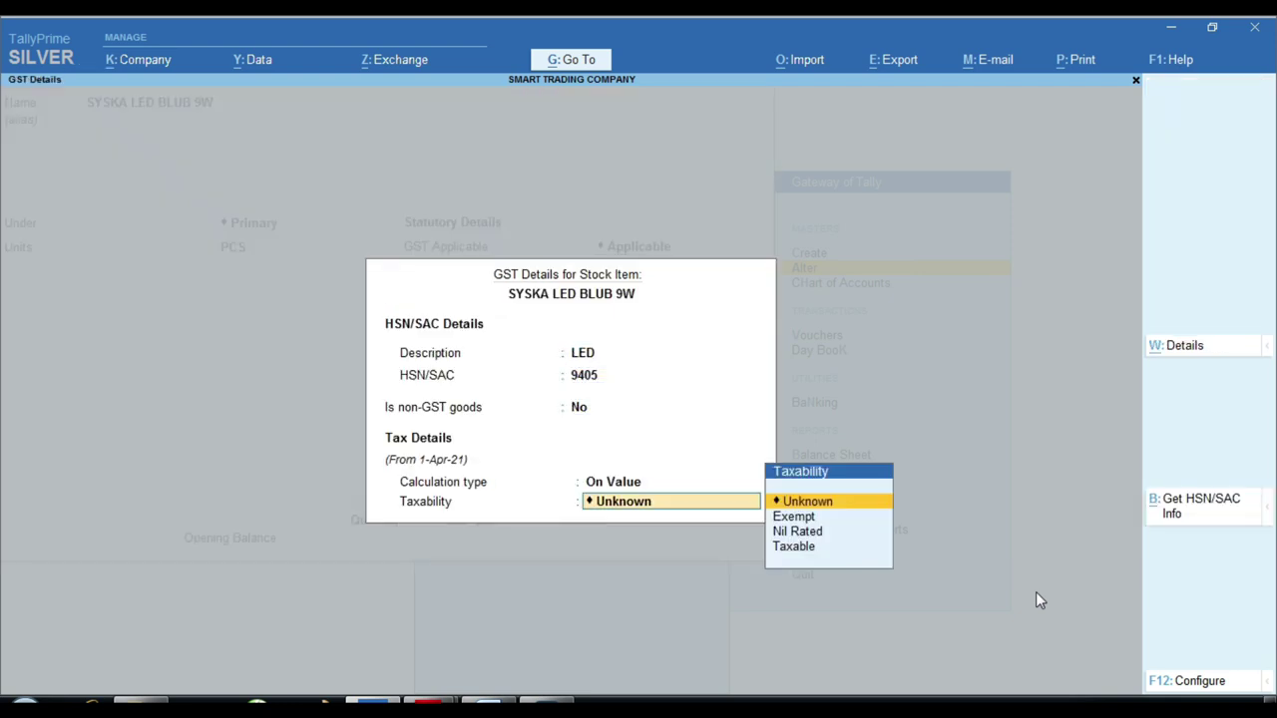
{"action": "key", "text": "Down"}
{"action": "key", "text": "Down"}
{"action": "key", "text": "Down"}
{"action": "key", "text": "Return"}
{"action": "key", "text": "Return"}
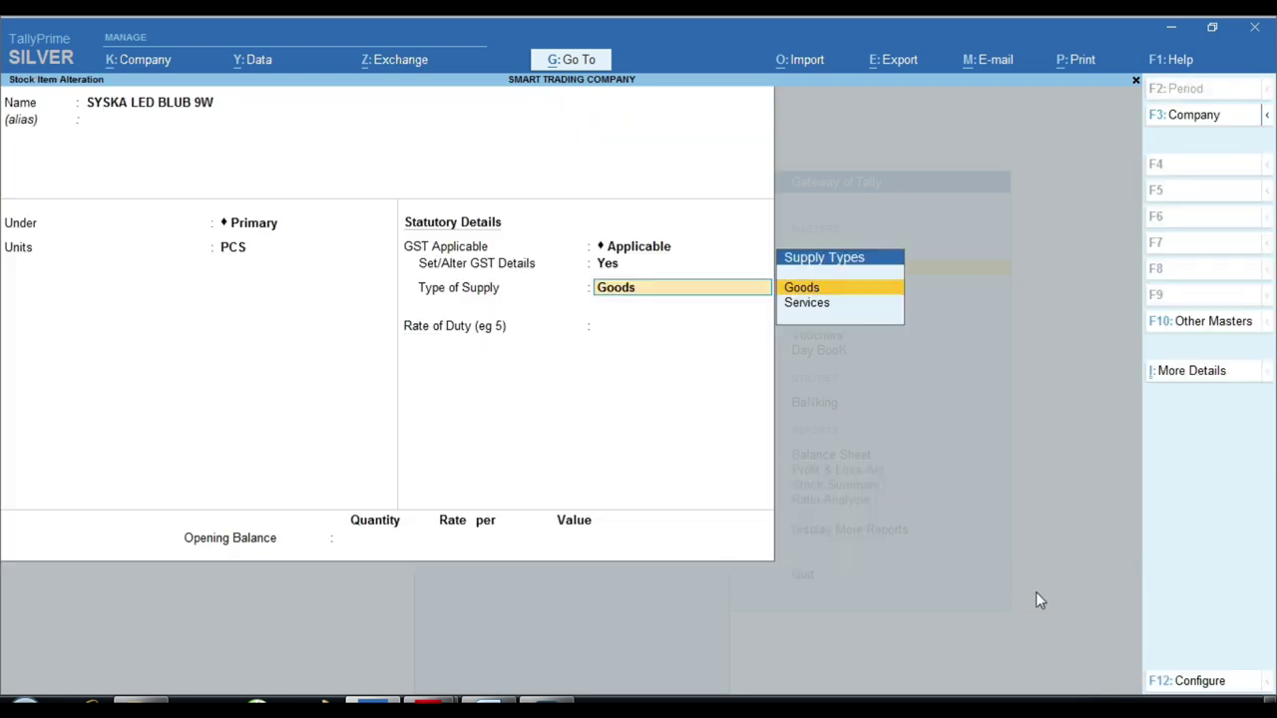
{"action": "key", "text": "Return"}
{"action": "key", "text": "Return"}
{"action": "key", "text": "Return"}
Open the stock item WALLFAN 400MM GREY, keep group Primary and unit PCS, and enable its GST details.
{"action": "key", "text": "Down"}
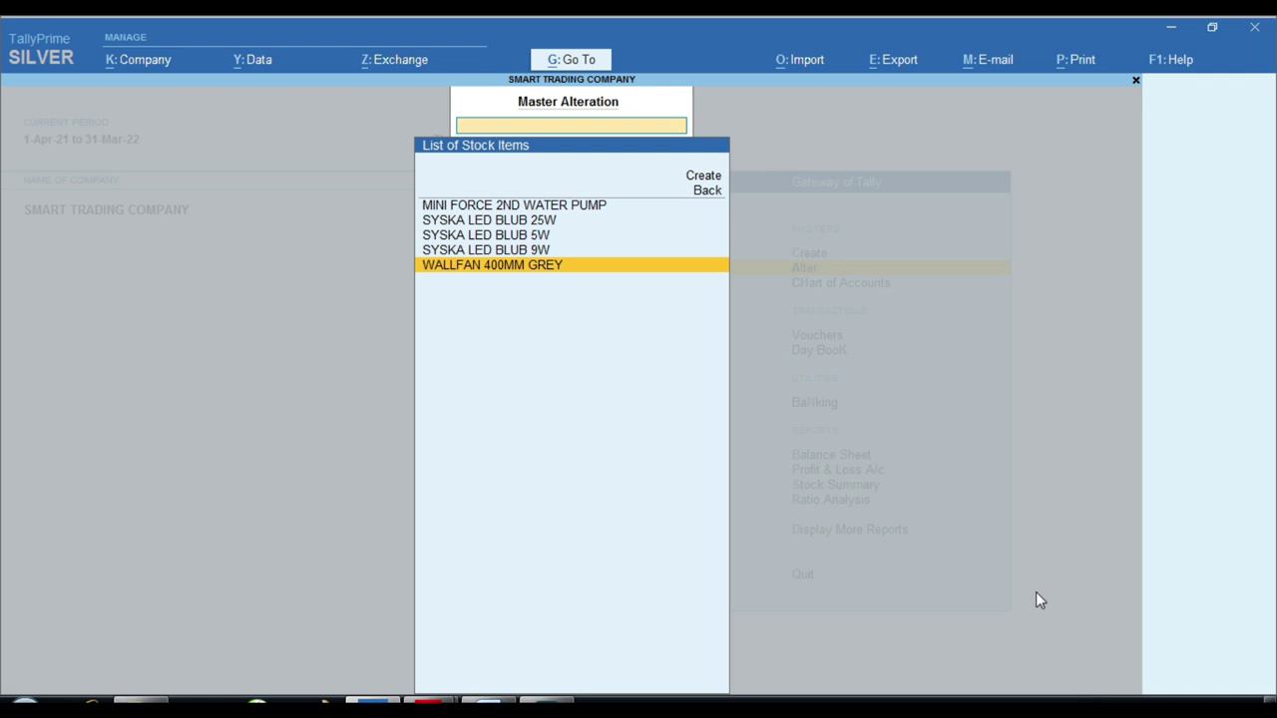
{"action": "key", "text": "Return"}
{"action": "key", "text": "Return"}
{"action": "key", "text": "Return"}
{"action": "key", "text": "Return"}
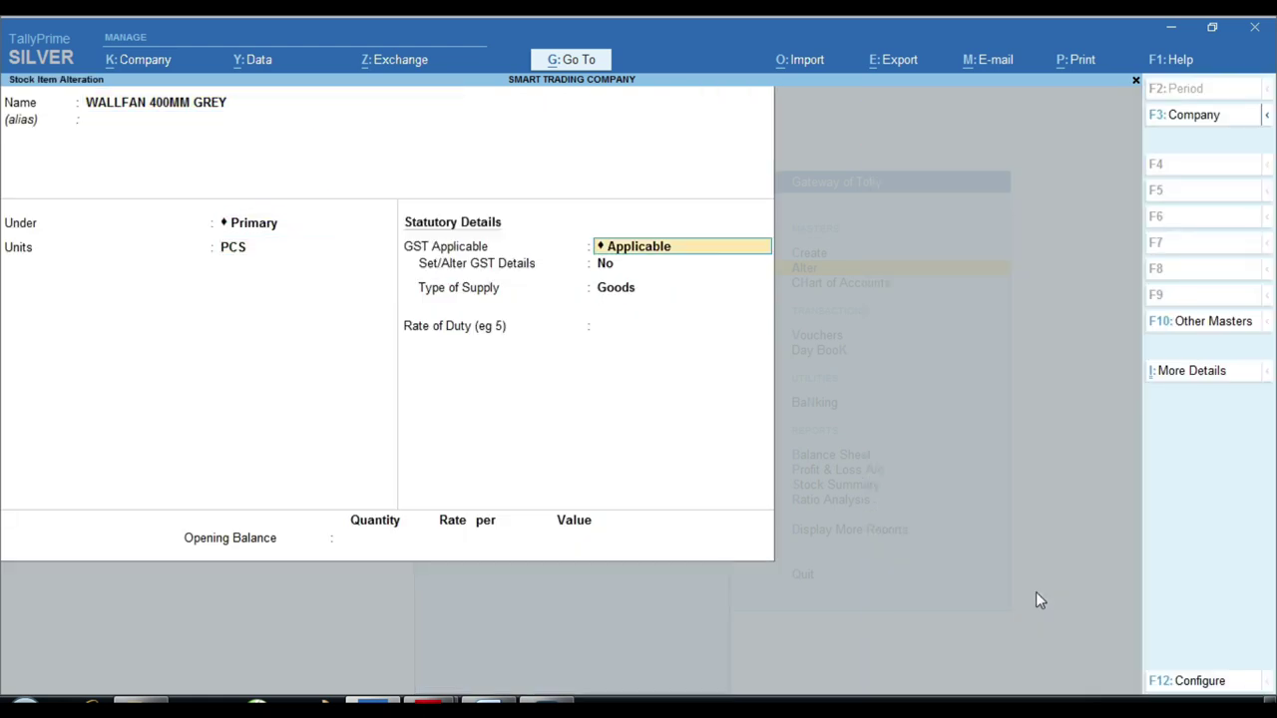
{"action": "key", "text": "Return"}
{"action": "key", "text": "y"}
{"action": "key", "text": "Return"}
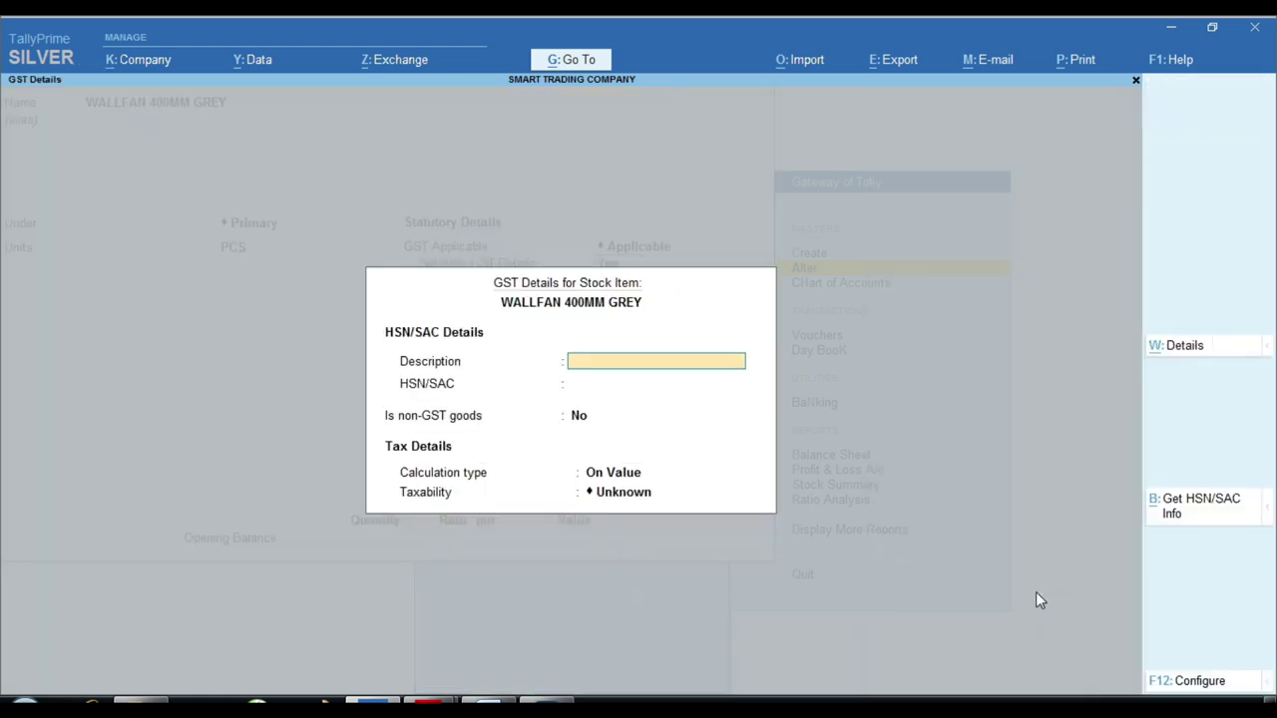
Enter FAN as the wall fan's GST description, leave HSN/SAC blank, set taxability to Taxable and save the item.
{"action": "type", "text": "FAN"}
{"action": "key", "text": "Return"}
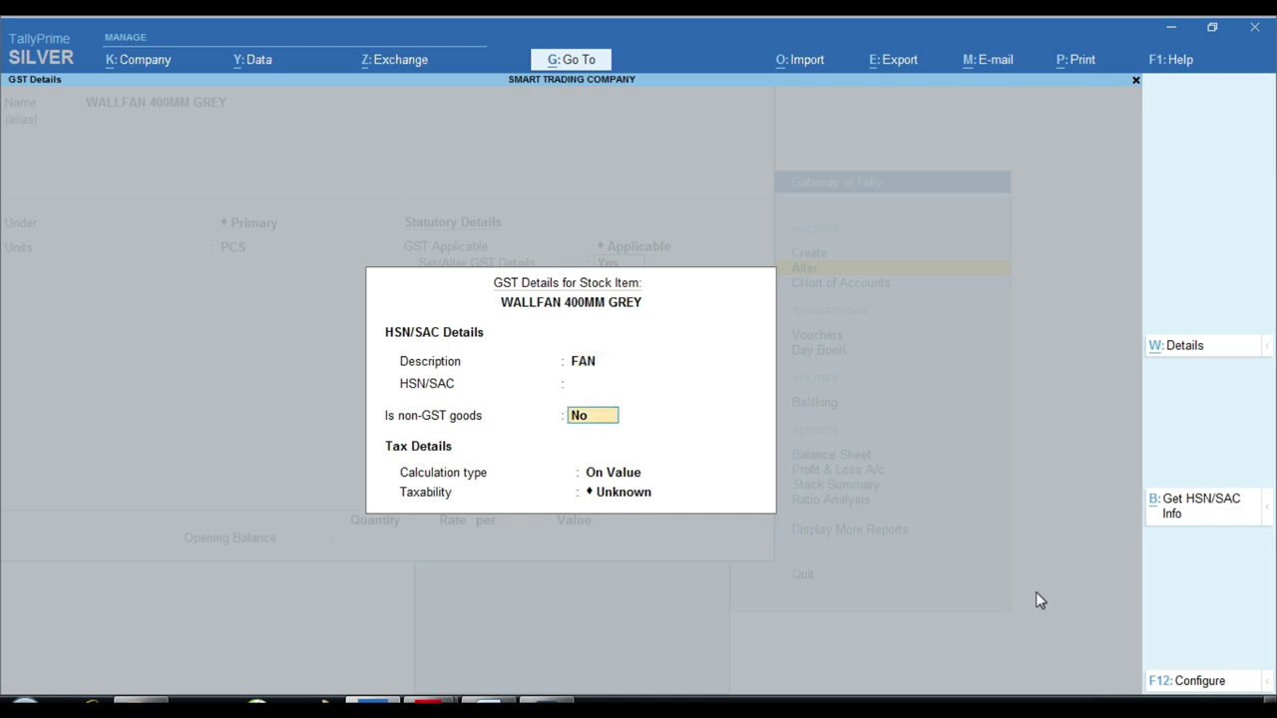
{"action": "key", "text": "Return"}
{"action": "key", "text": "Down"}
{"action": "key", "text": "Down"}
{"action": "key", "text": "Down"}
{"action": "key", "text": "Return"}
{"action": "key", "text": "ctrl+a"}
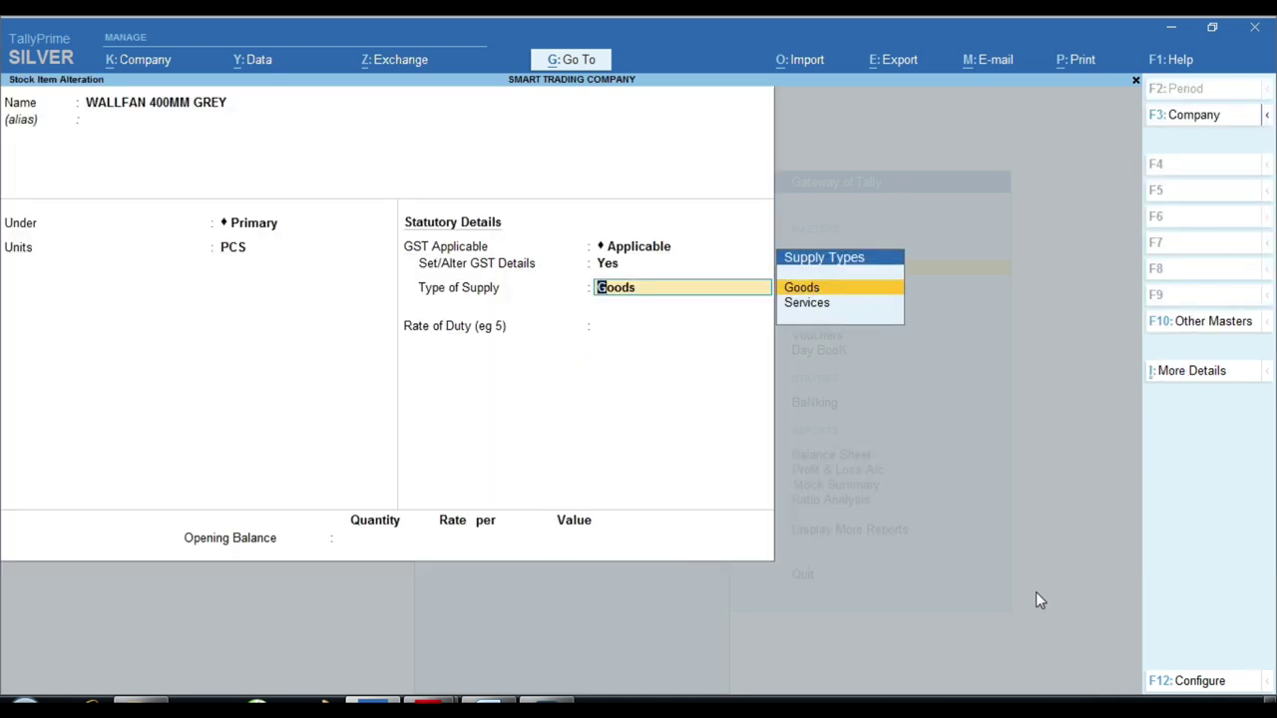
{"action": "key", "text": "Return"}
{"action": "key", "text": "Return"}
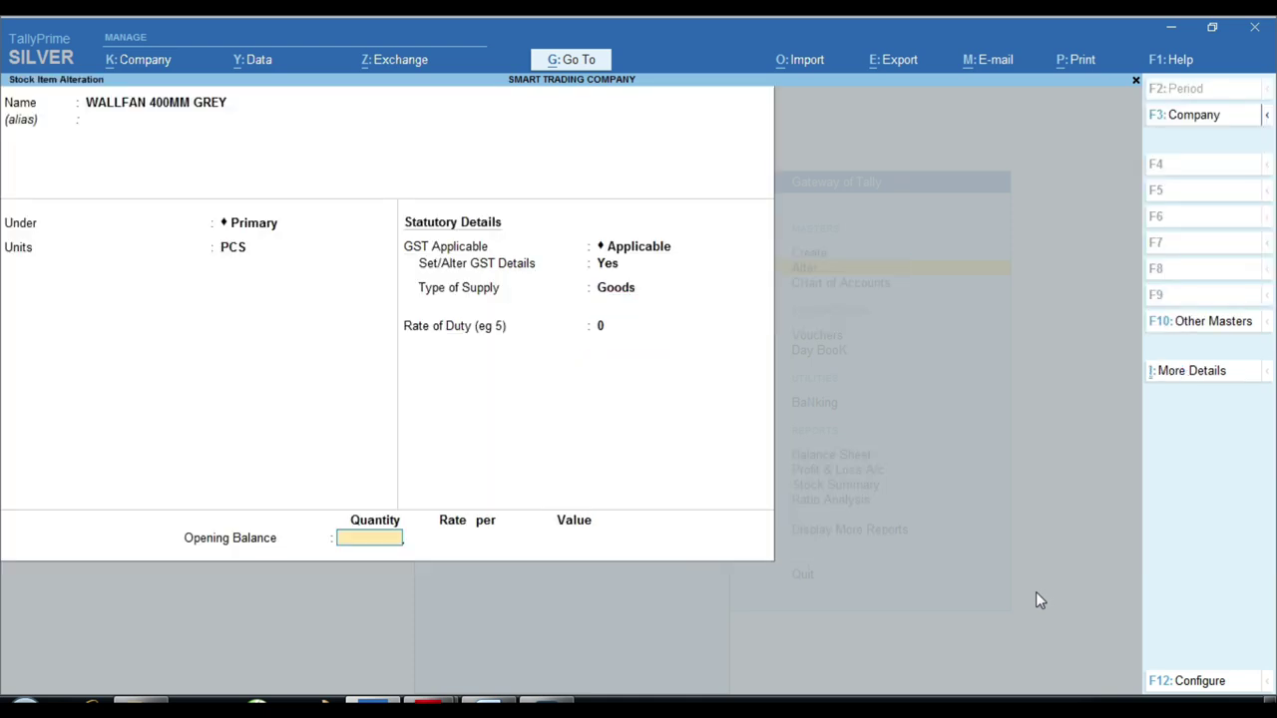
{"action": "key", "text": "Return"}
{"action": "key", "text": "Return"}
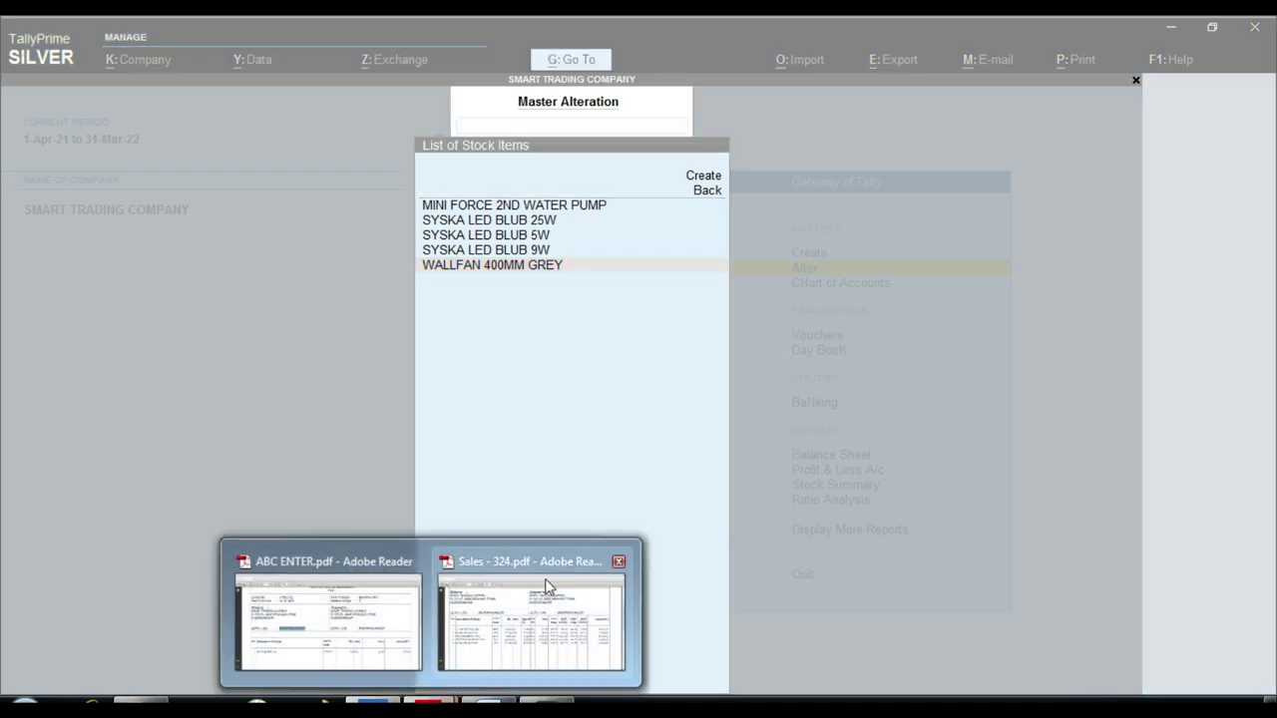
Switch to Sales - 324.pdf in Adobe Reader and highlight the supplier's company name in the invoice header.
{"action": "left_click", "coordinate": [541, 592]}
{"action": "scroll", "coordinate": [598, 271], "scroll_direction": "up", "scroll_amount": 5}
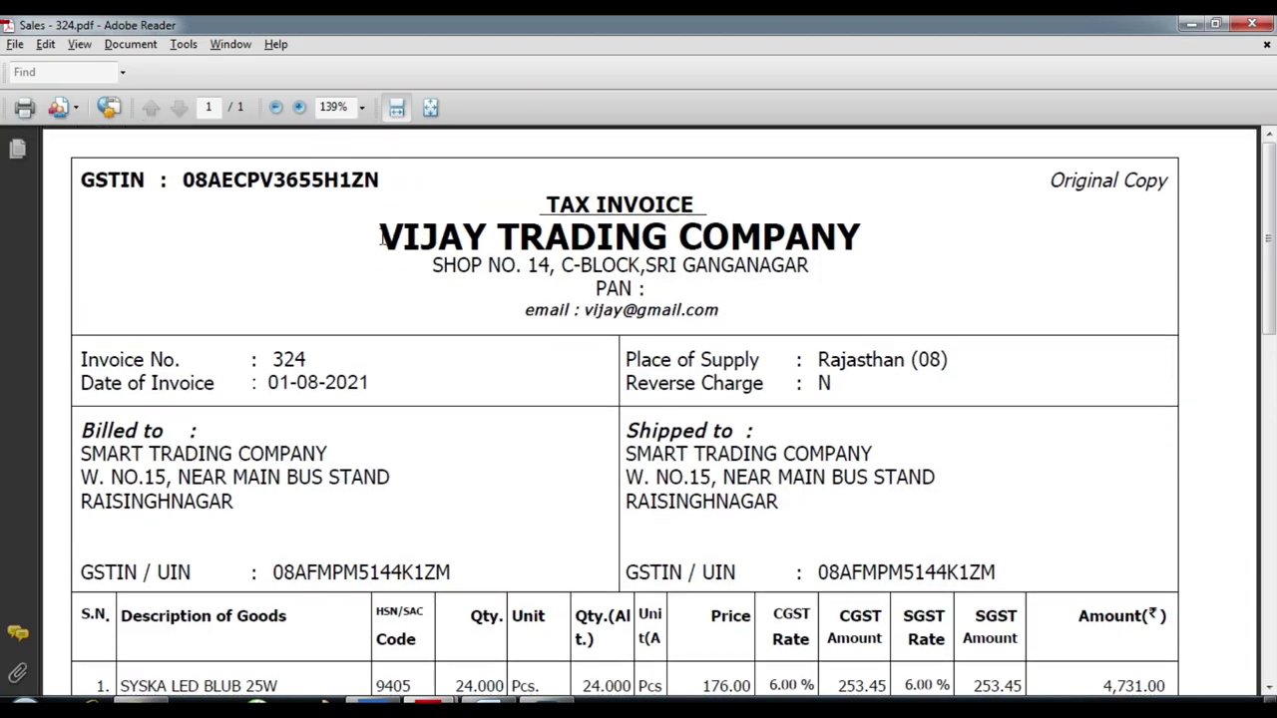
{"action": "left_click_drag", "start_coordinate": [380, 237], "coordinate": [814, 247]}
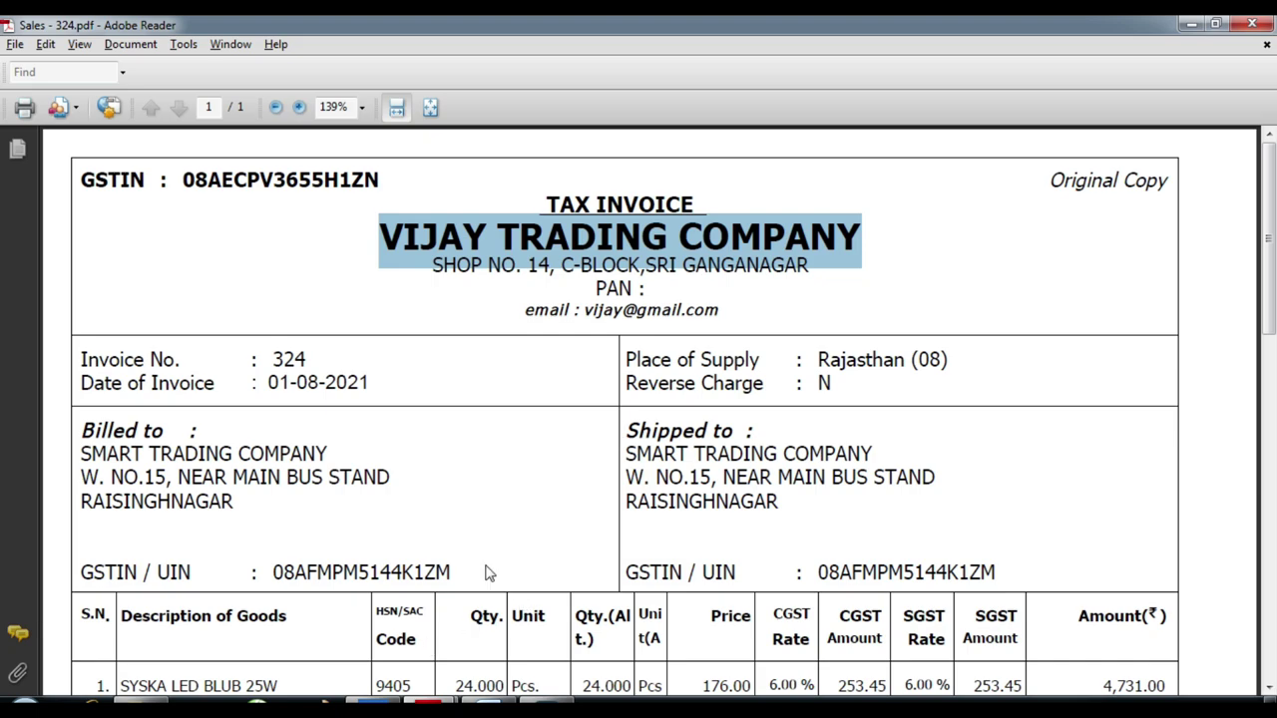
Switch to TallyPrime and start a new ledger named VIJAY TRADING COMPANY.
{"action": "left_click", "coordinate": [384, 695]}
{"action": "key", "text": "Escape"}
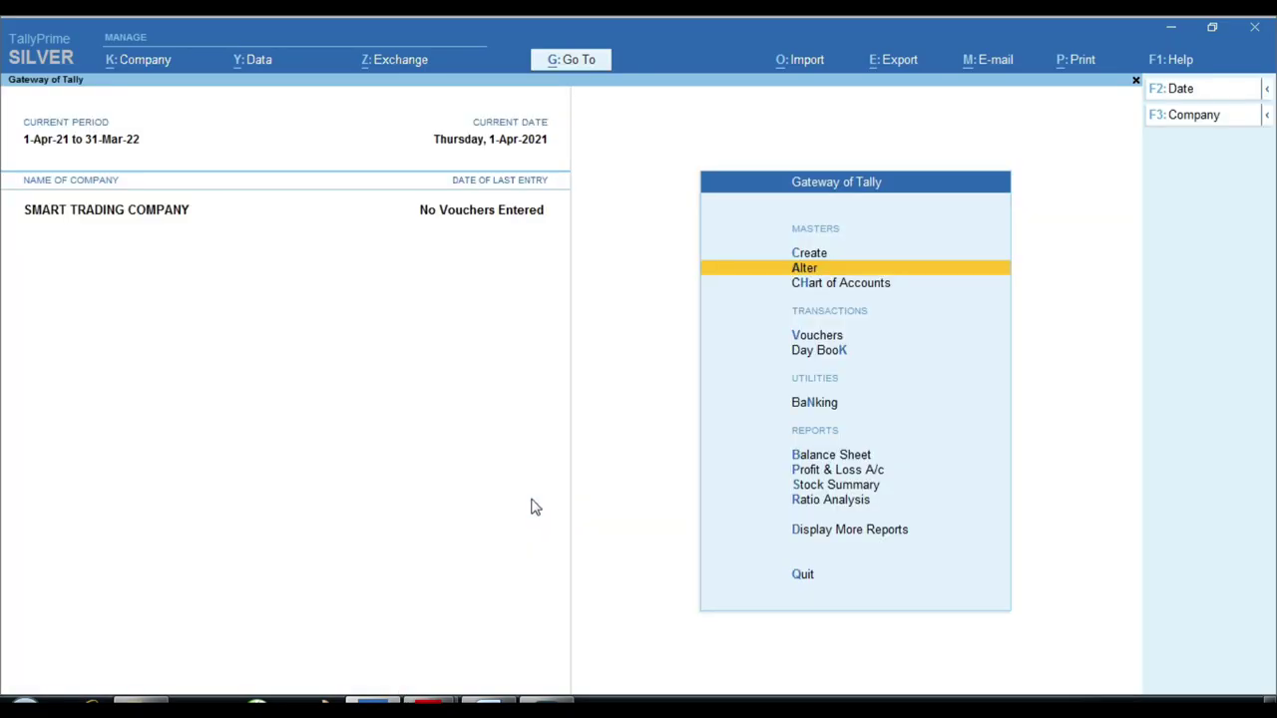
{"action": "key", "text": "Up"}
{"action": "key", "text": "Return"}
{"action": "key", "text": "Down"}
{"action": "key", "text": "Return"}
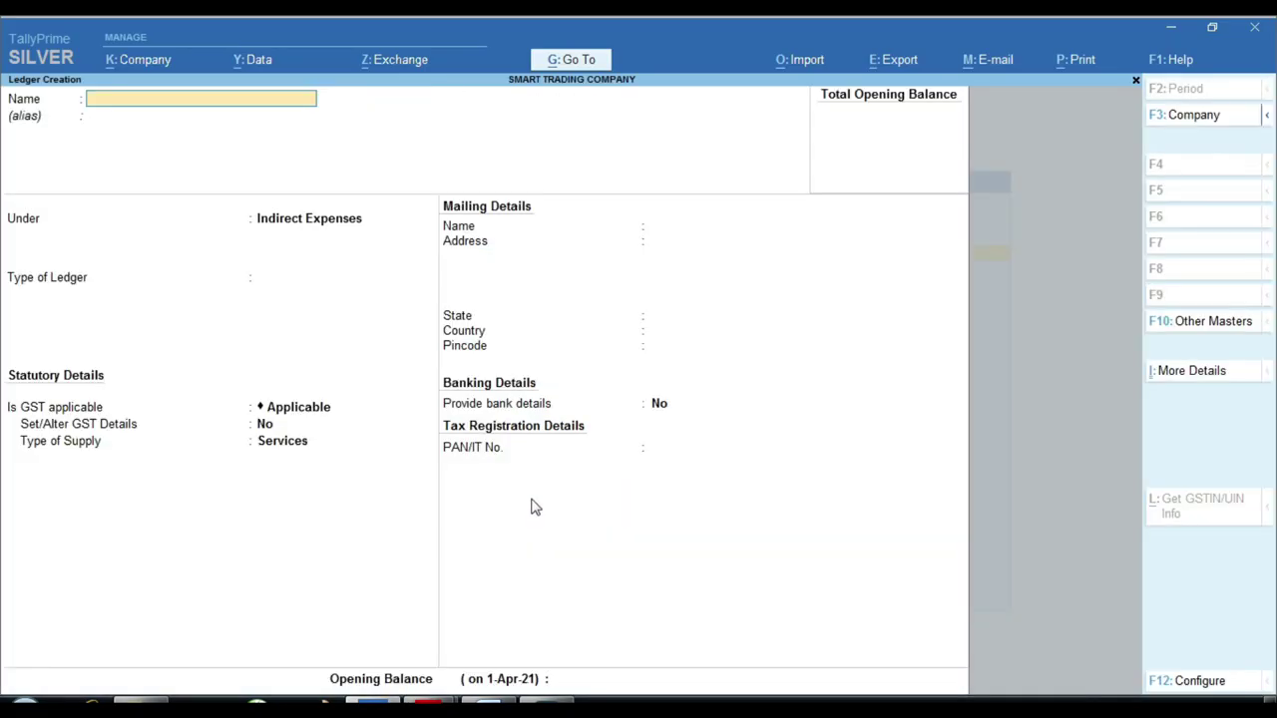
{"action": "type", "text": "VIJAY TRADING COMPANY"}
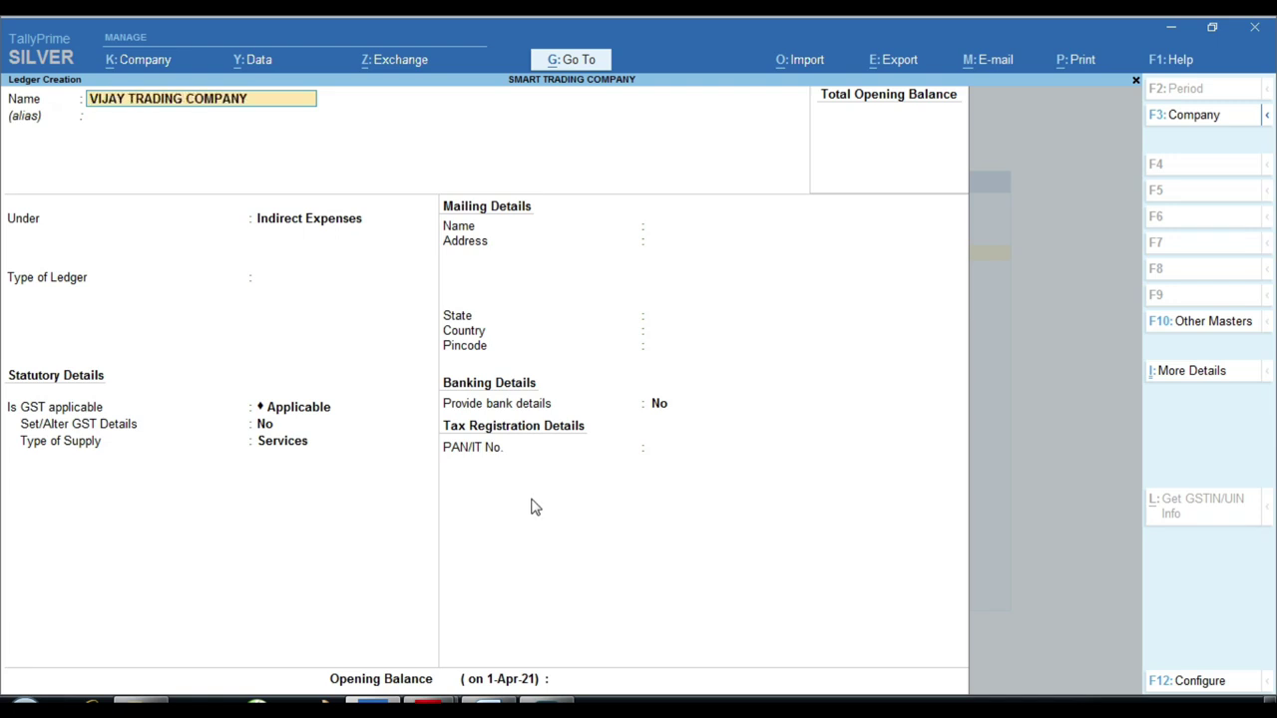
Place the ledger under Sundry Creditors, keep bill-by-bill balances and state Rajasthan, and accept Regular as its registration type.
{"action": "key", "text": "Return"}
{"action": "type", "text": "SUND"}
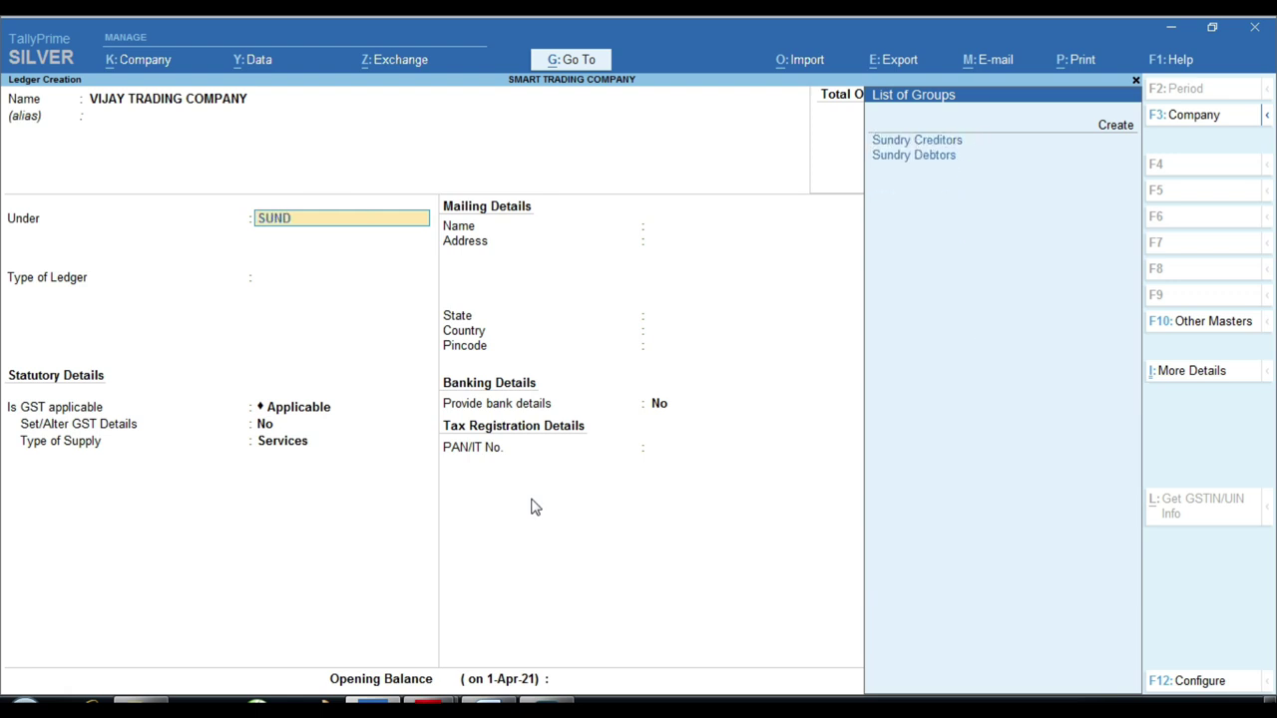
{"action": "key", "text": "Return"}
{"action": "key", "text": "Return"}
{"action": "key", "text": "Return"}
{"action": "key", "text": "Return"}
{"action": "key", "text": "Return"}
{"action": "key", "text": "Return"}
{"action": "key", "text": "Return"}
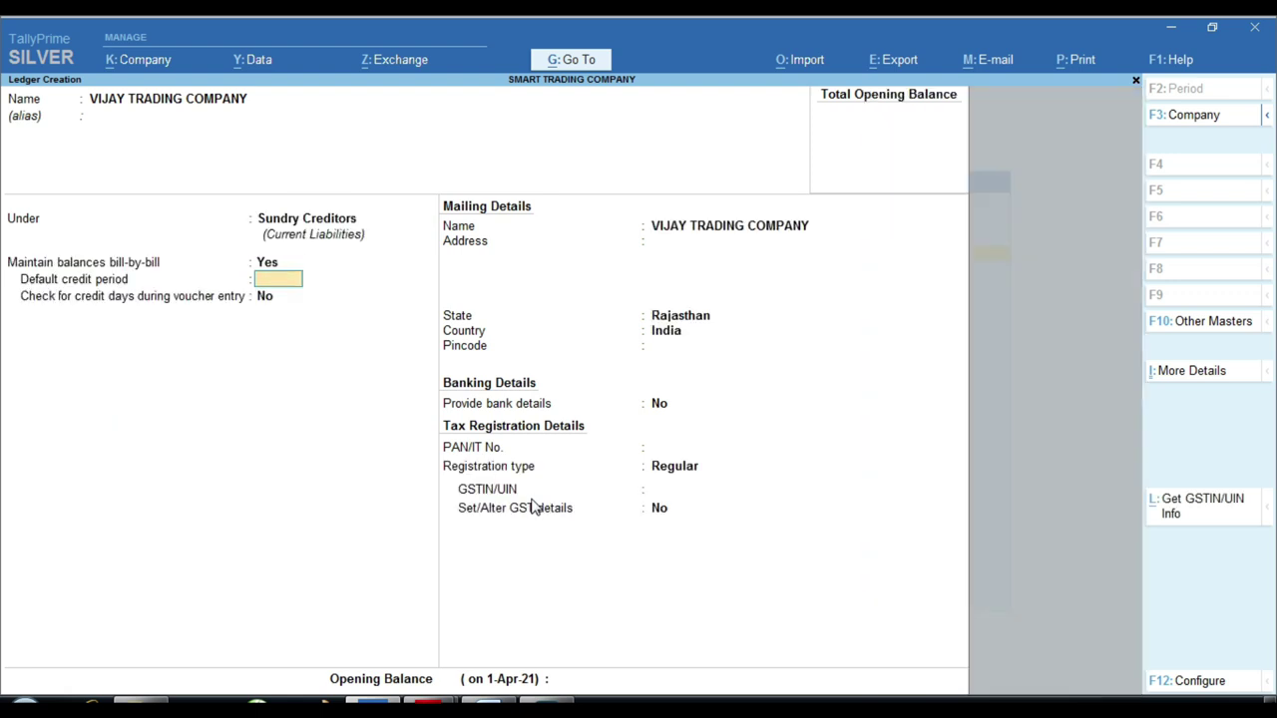
{"action": "key", "text": "Return"}
{"action": "key", "text": "Return"}
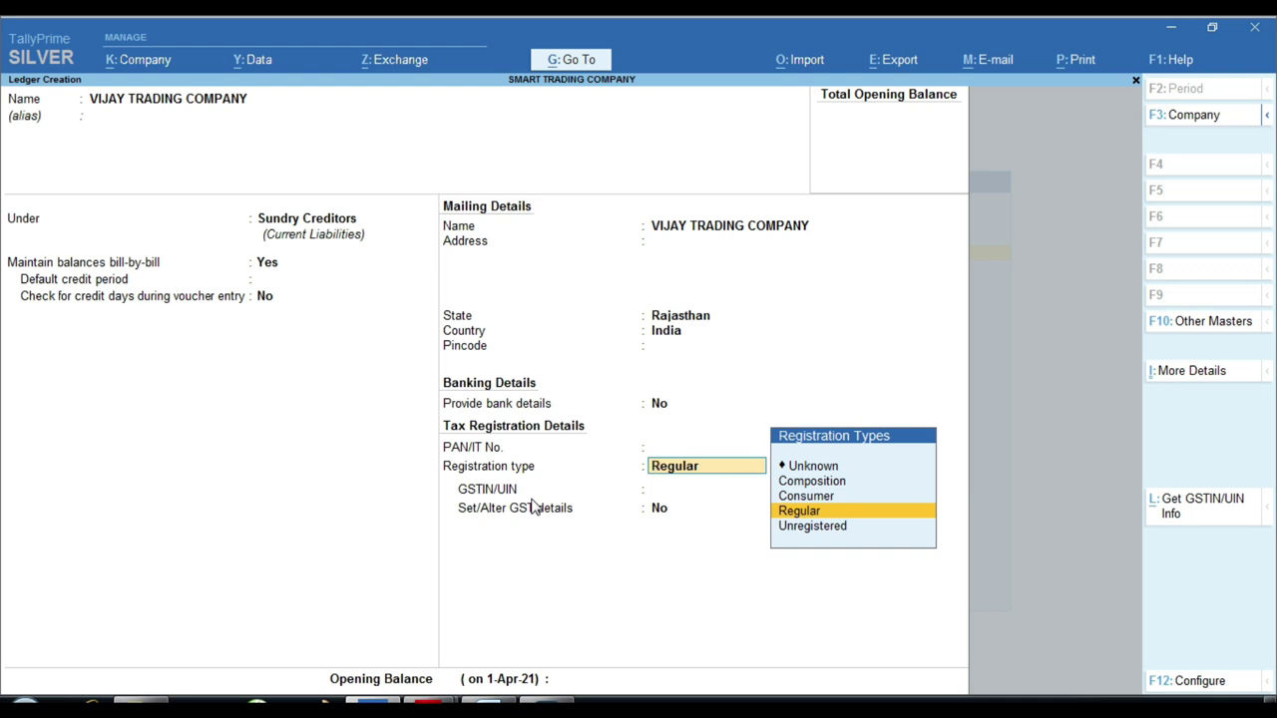
{"action": "key", "text": "Return"}
Switch to Sales - 324.pdf in Adobe Reader and copy the supplier's GSTIN from the invoice header.
{"action": "mouse_move", "coordinate": [428, 704]}
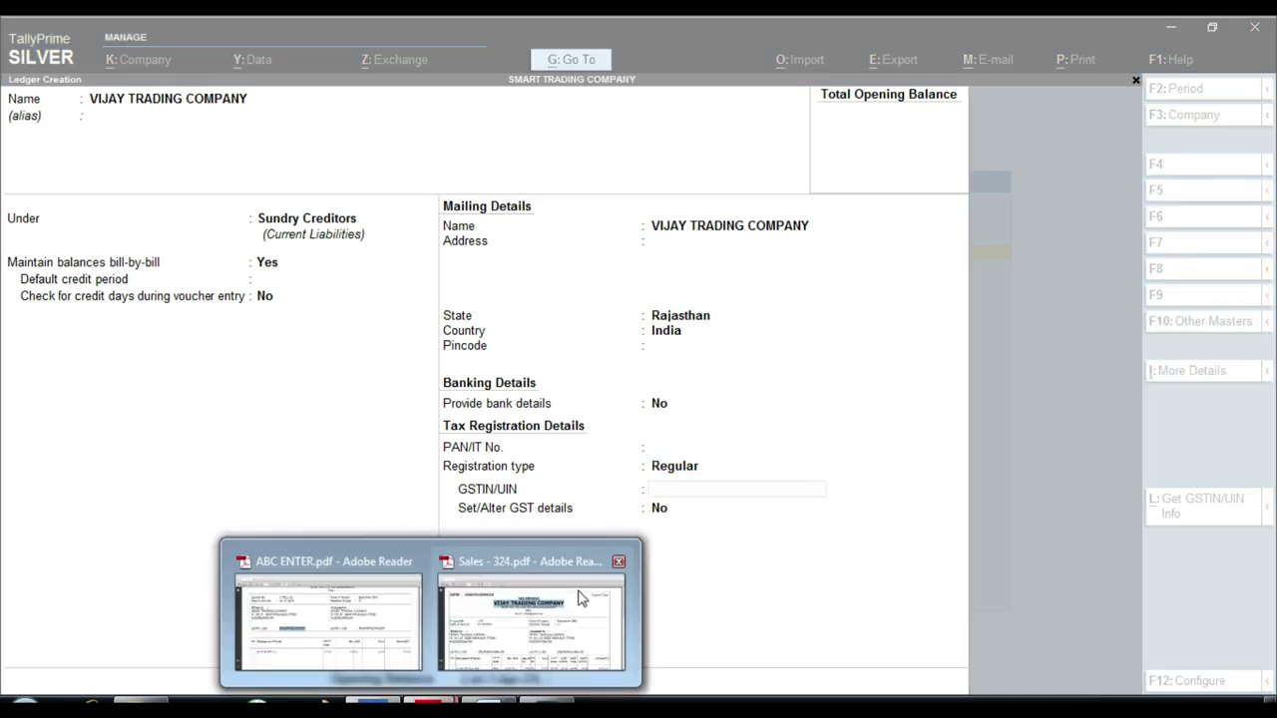
{"action": "left_click", "coordinate": [558, 628]}
{"action": "scroll", "coordinate": [509, 459], "scroll_direction": "down", "scroll_amount": 10}
{"action": "scroll", "coordinate": [498, 486], "scroll_direction": "down", "scroll_amount": 5}
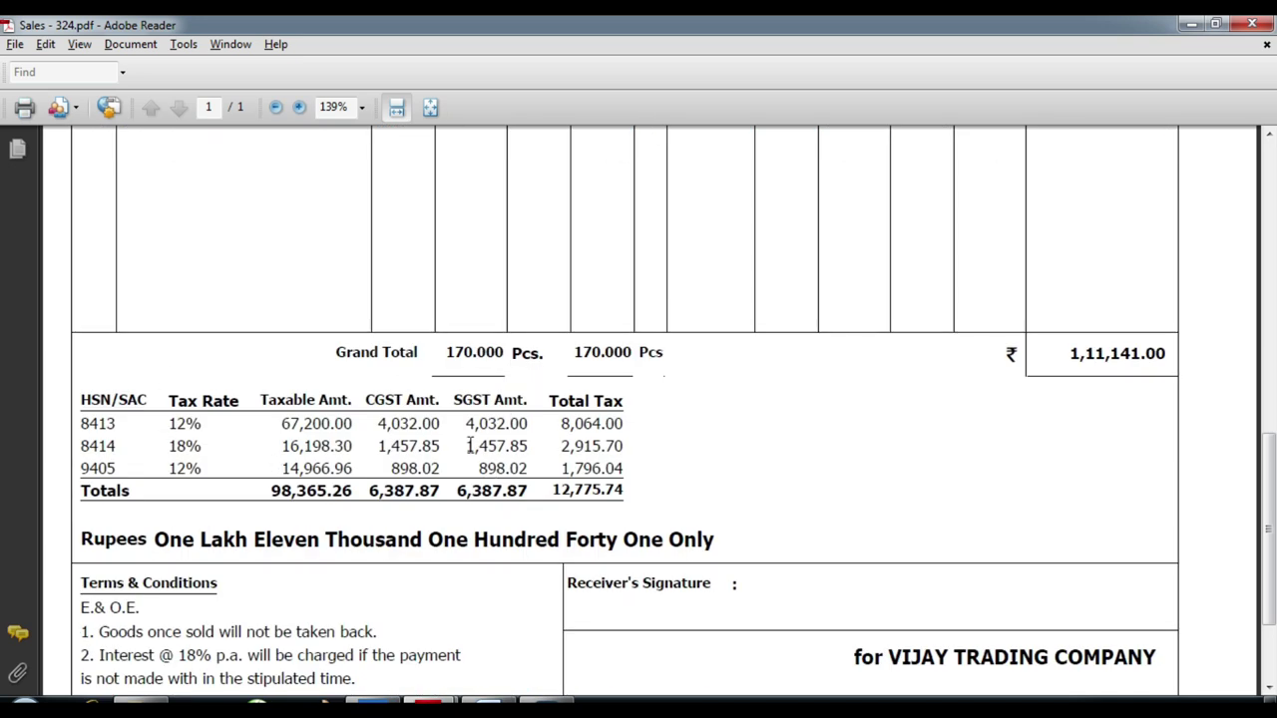
{"action": "scroll", "coordinate": [529, 488], "scroll_direction": "up", "scroll_amount": 15}
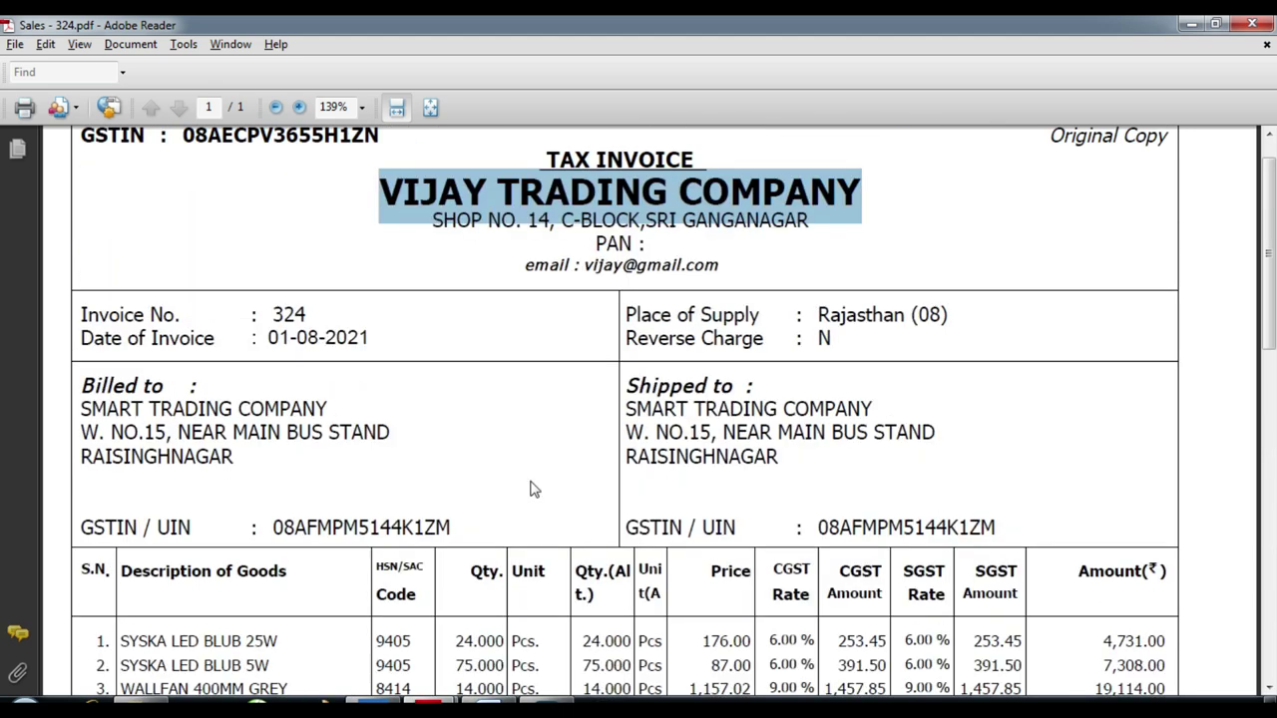
{"action": "left_click_drag", "start_coordinate": [183, 183], "coordinate": [384, 184]}
{"action": "right_click", "coordinate": [355, 177]}
{"action": "left_click", "coordinate": [399, 183]}
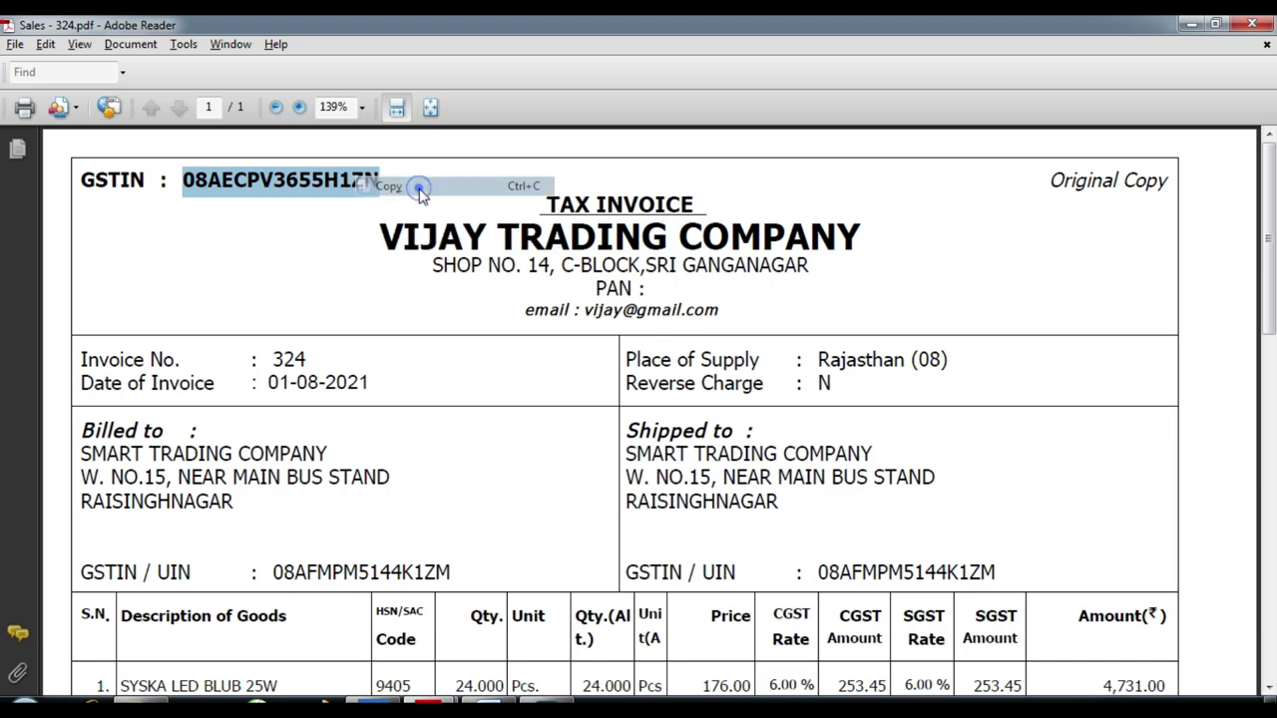
Return to TallyPrime, paste the supplier's GSTIN into the VIJAY TRADING COMPANY ledger and save it without setting further GST details.
{"action": "key", "text": "alt+Tab"}
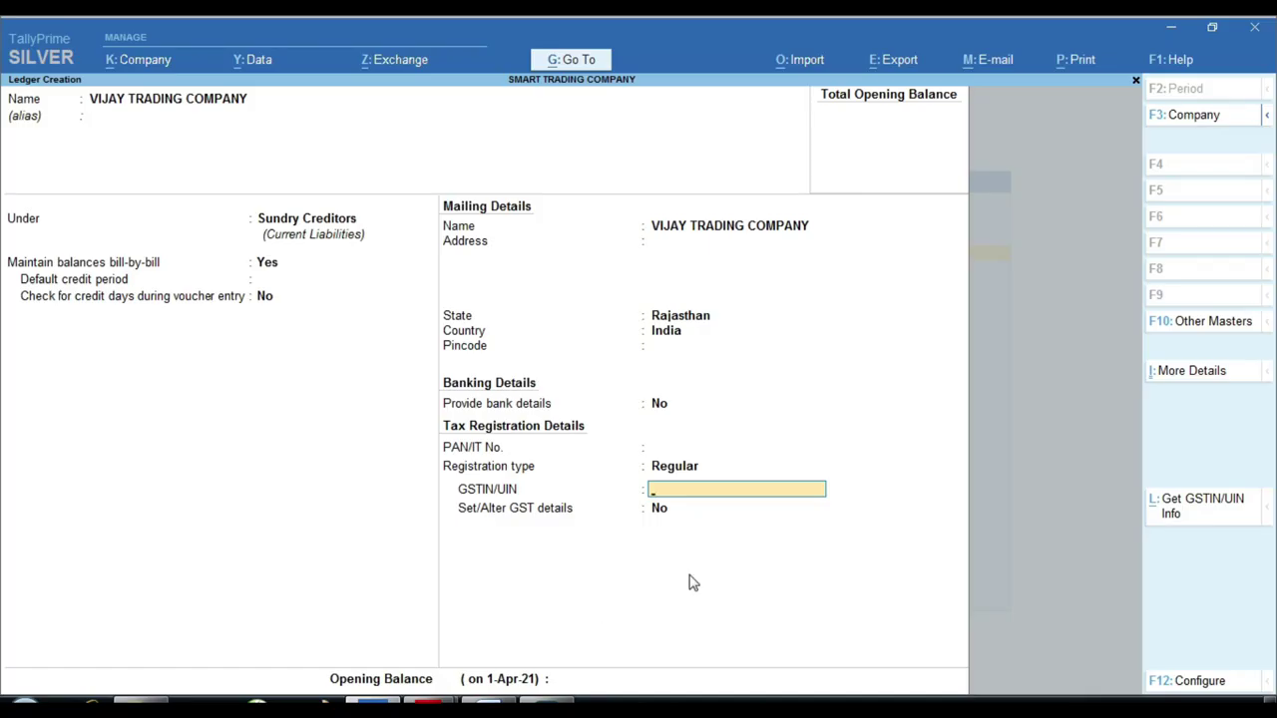
{"action": "key", "text": "ctrl+v"}
{"action": "key", "text": "Return"}
{"action": "key", "text": "Return"}
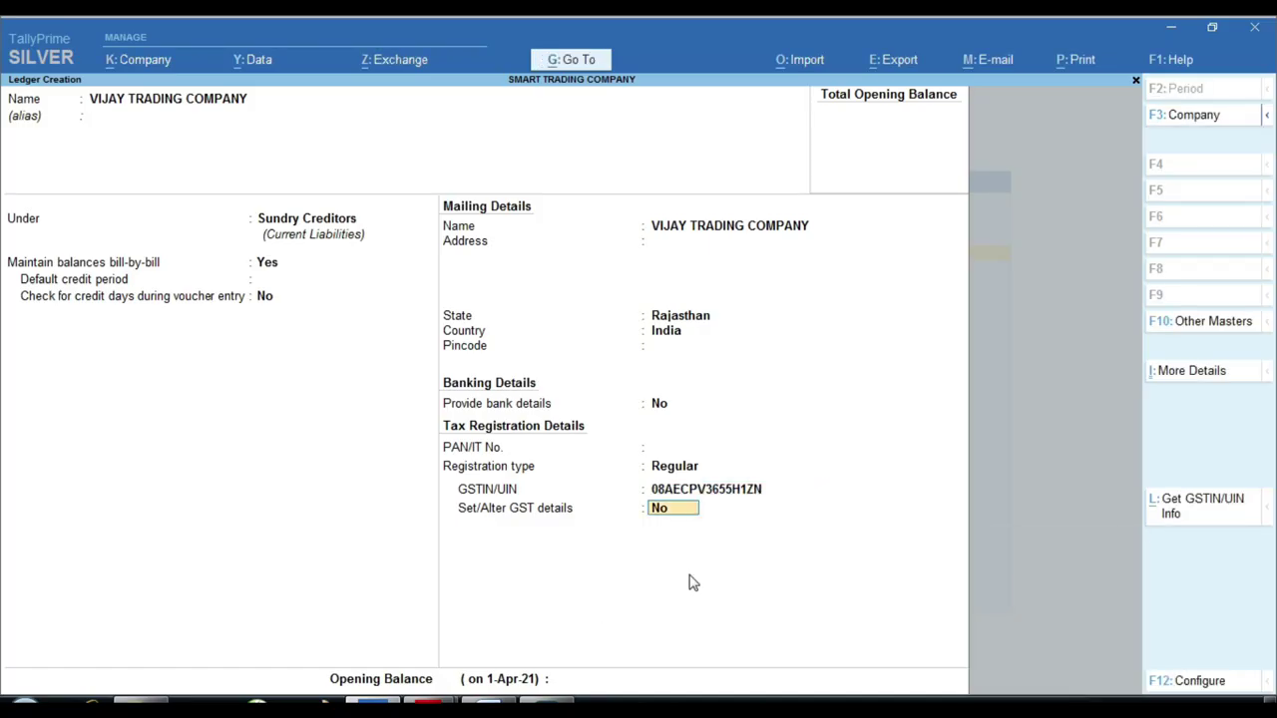
{"action": "key", "text": "Return"}
{"action": "key", "text": "Return"}
{"action": "key", "text": "Return"}
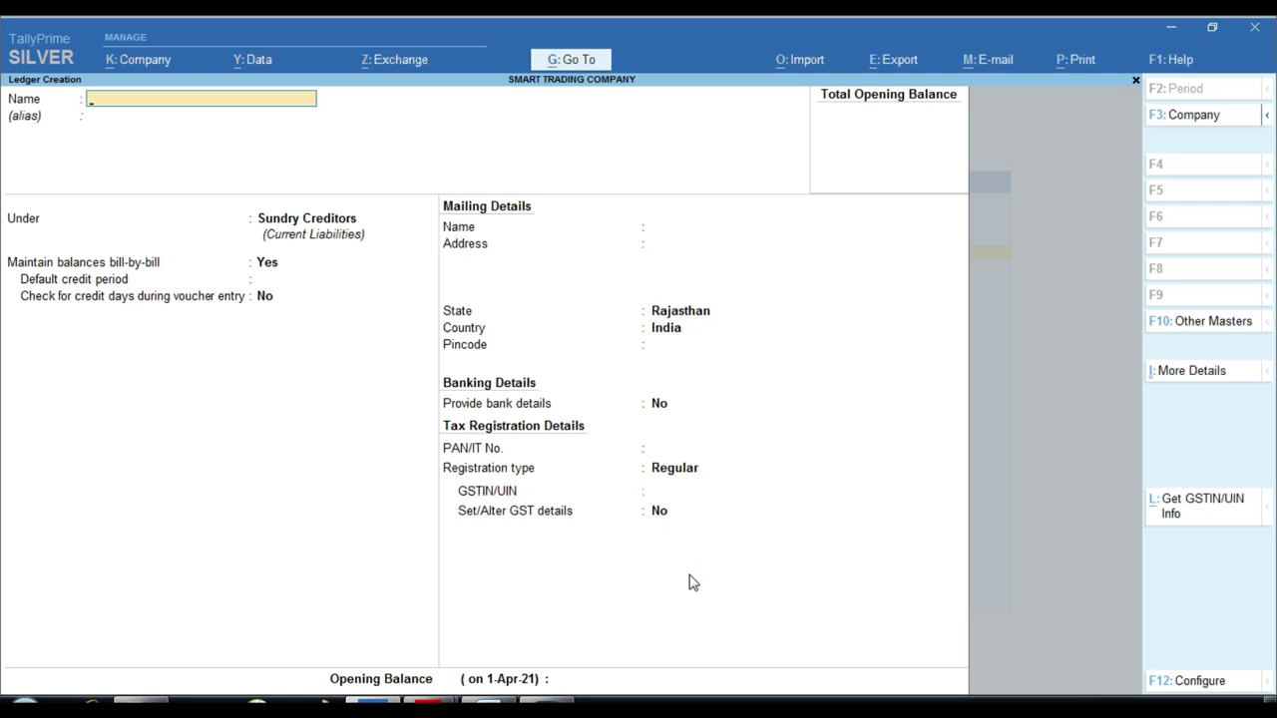
Switch to ABC ENTER.pdf in Adobe Reader and examine the bill of supply, marking the composition dealer note in its header.
{"action": "mouse_move", "coordinate": [429, 703]}
{"action": "left_click", "coordinate": [329, 653]}
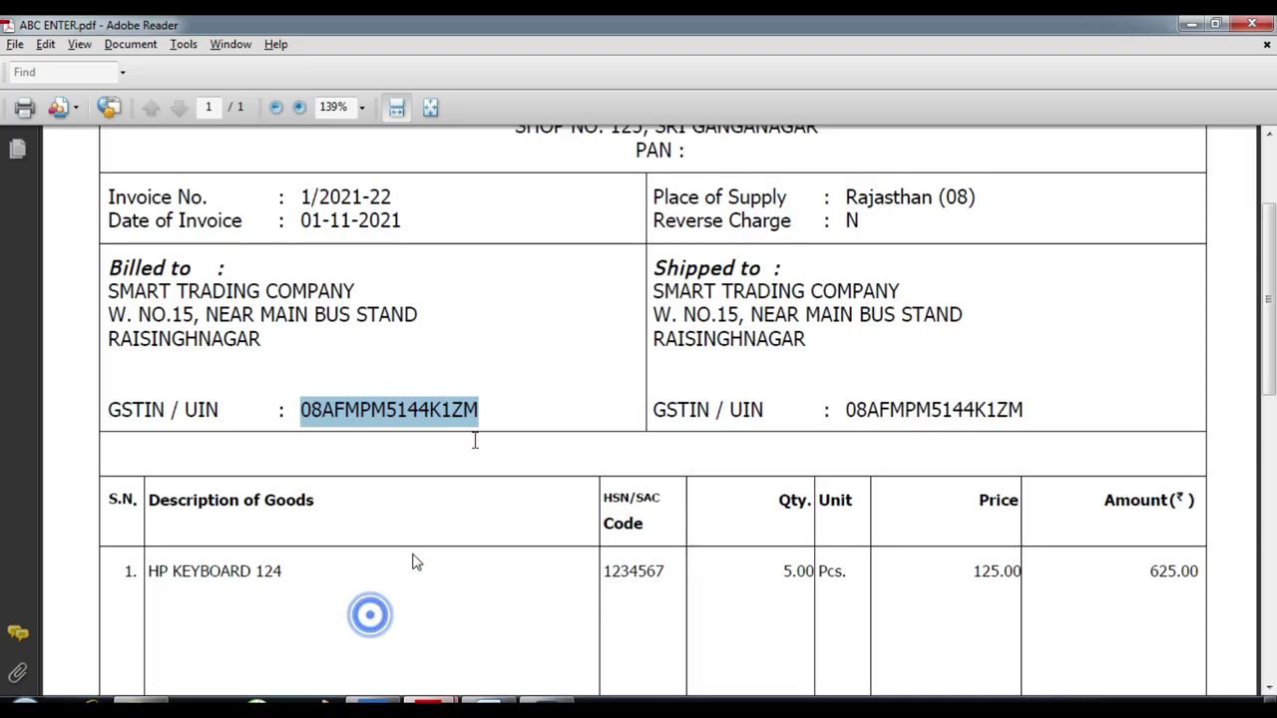
{"action": "scroll", "coordinate": [474, 441], "scroll_direction": "up", "scroll_amount": 4}
{"action": "left_click", "coordinate": [576, 338]}
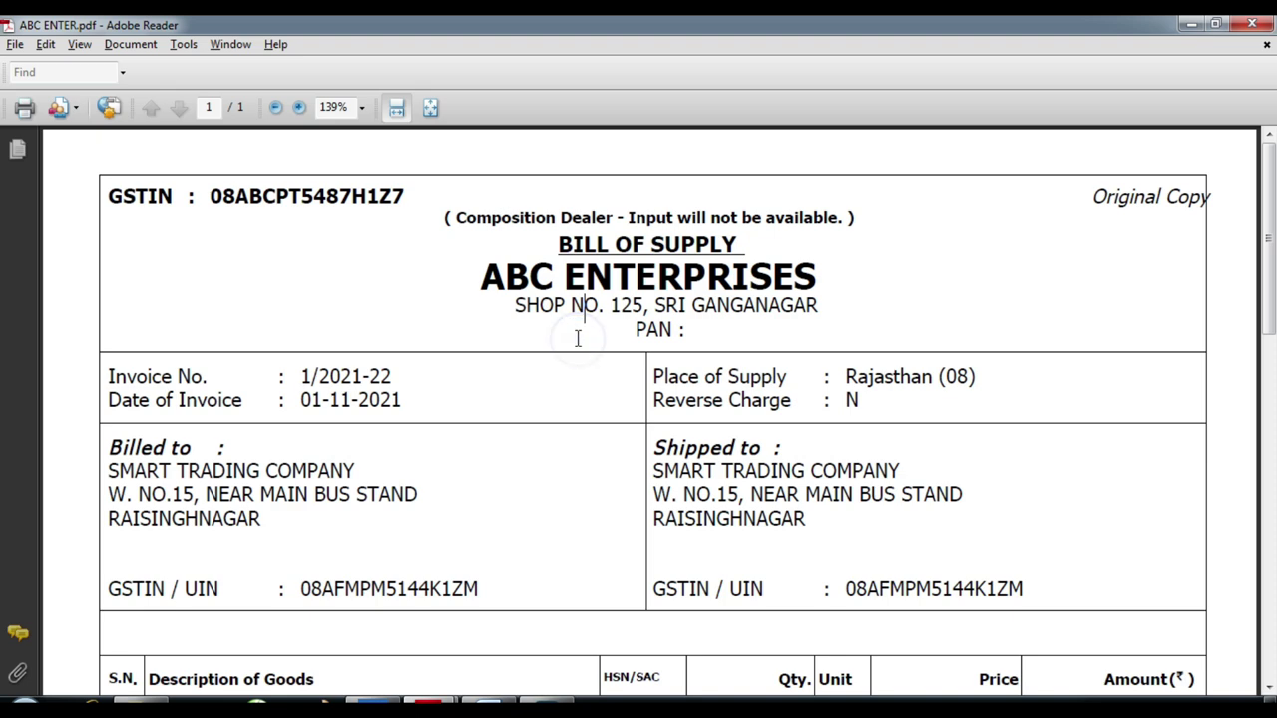
{"action": "scroll", "coordinate": [569, 359], "scroll_direction": "down", "scroll_amount": 10}
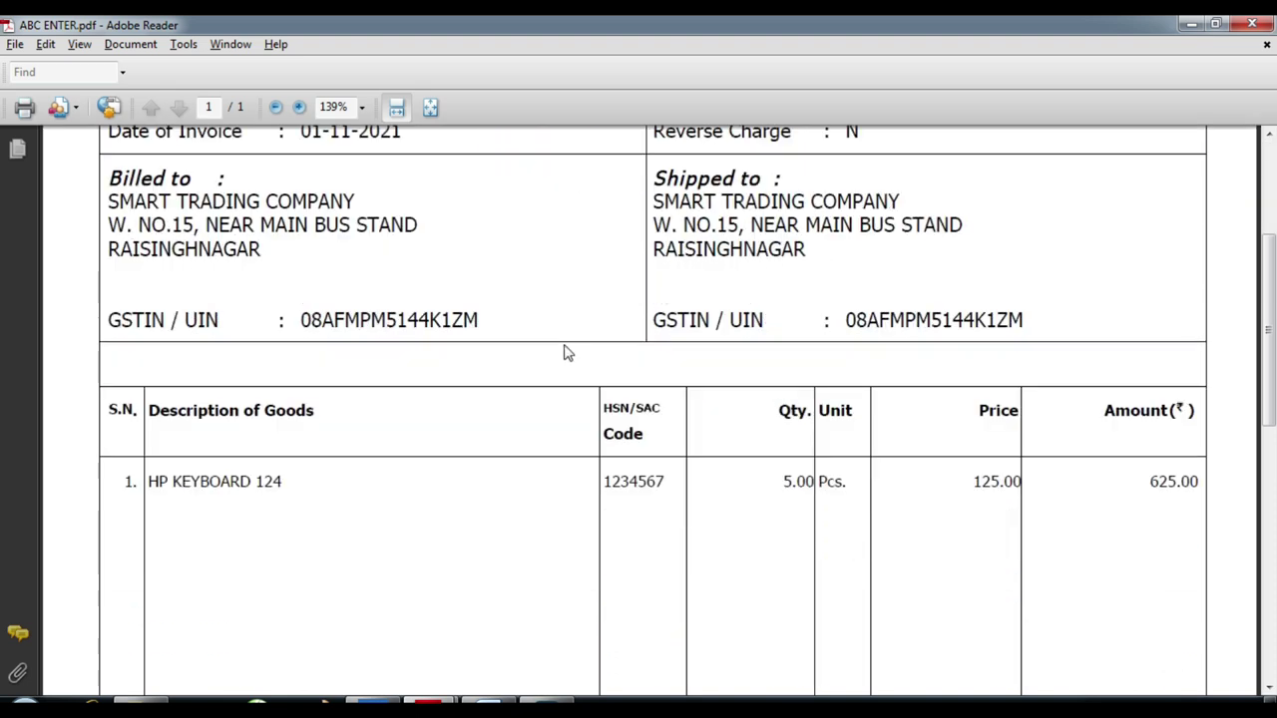
{"action": "scroll", "coordinate": [573, 398], "scroll_direction": "down", "scroll_amount": 8}
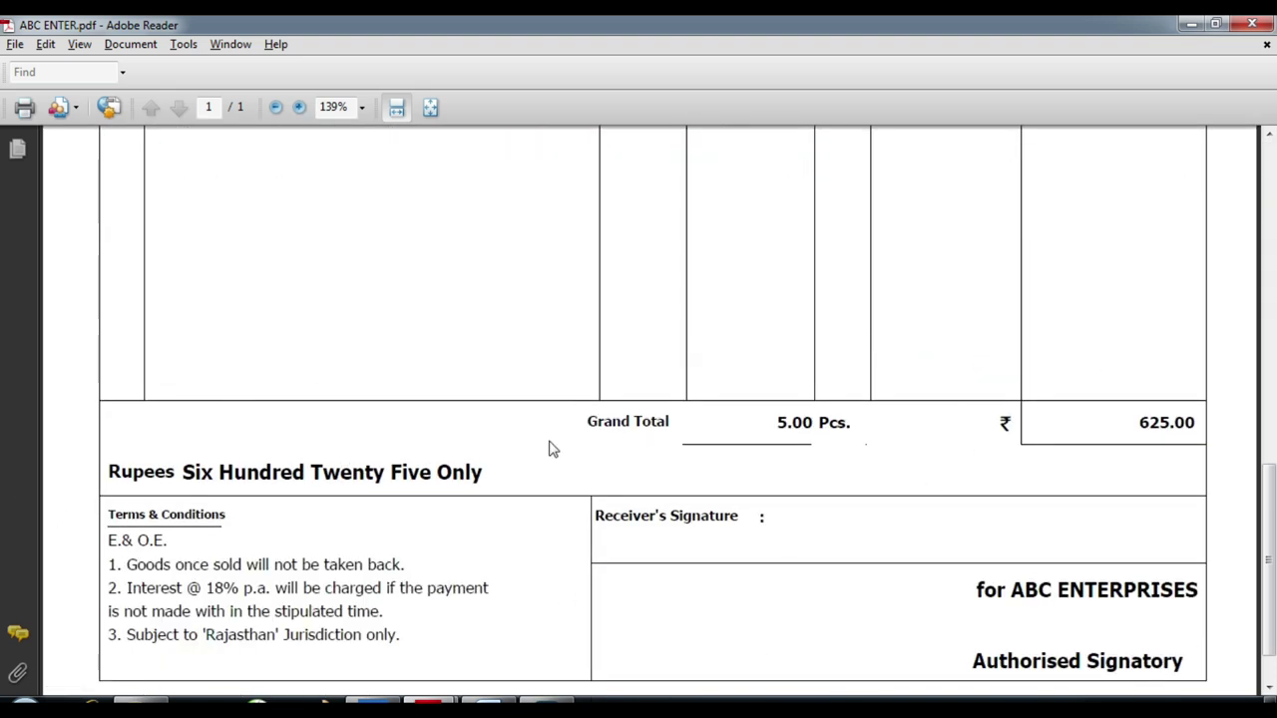
{"action": "scroll", "coordinate": [538, 446], "scroll_direction": "up", "scroll_amount": 3}
{"action": "scroll", "coordinate": [535, 445], "scroll_direction": "up", "scroll_amount": 15}
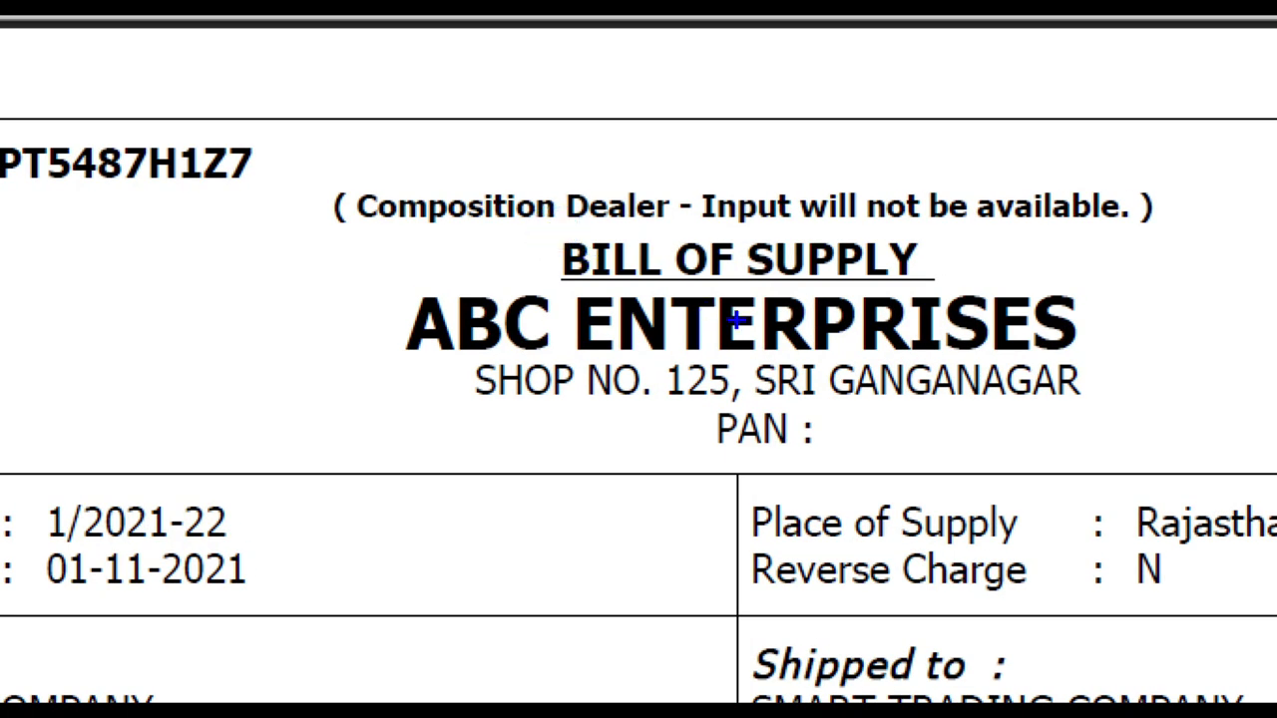
{"action": "left_click_drag", "start_coordinate": [300, 166], "coordinate": [683, 239]}
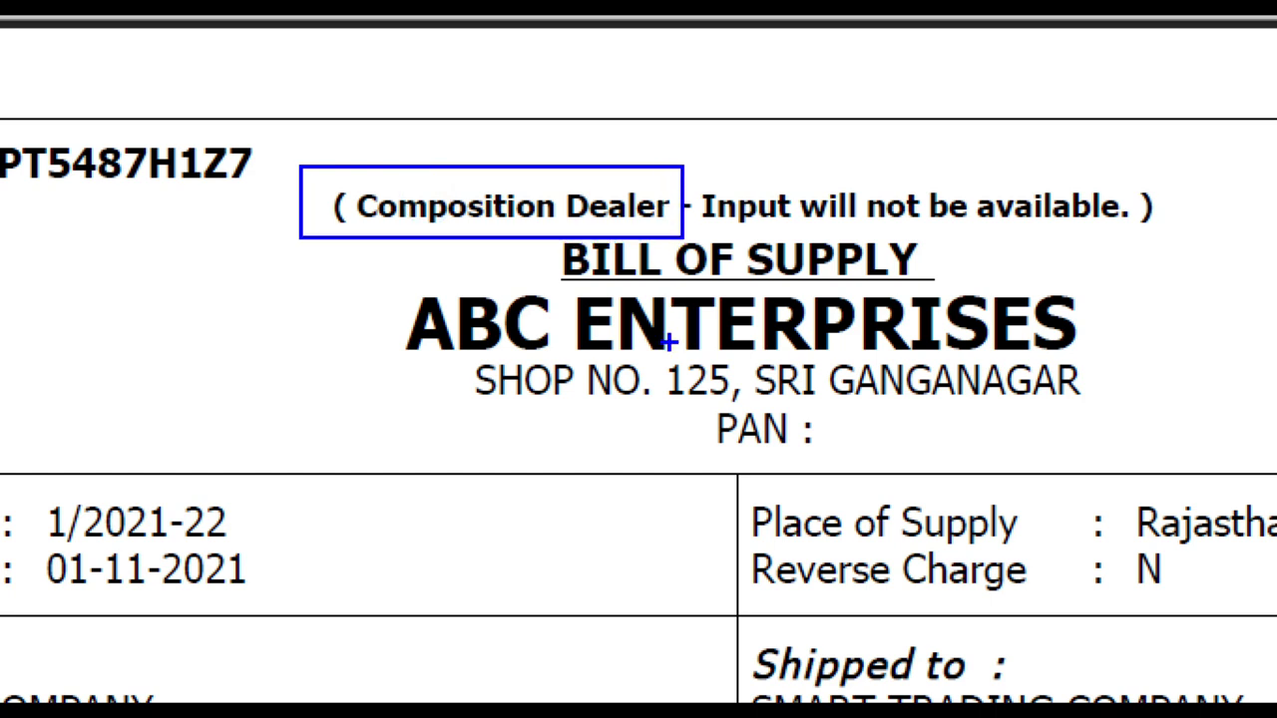
{"action": "left_click_drag", "start_coordinate": [688, 172], "coordinate": [1173, 238]}
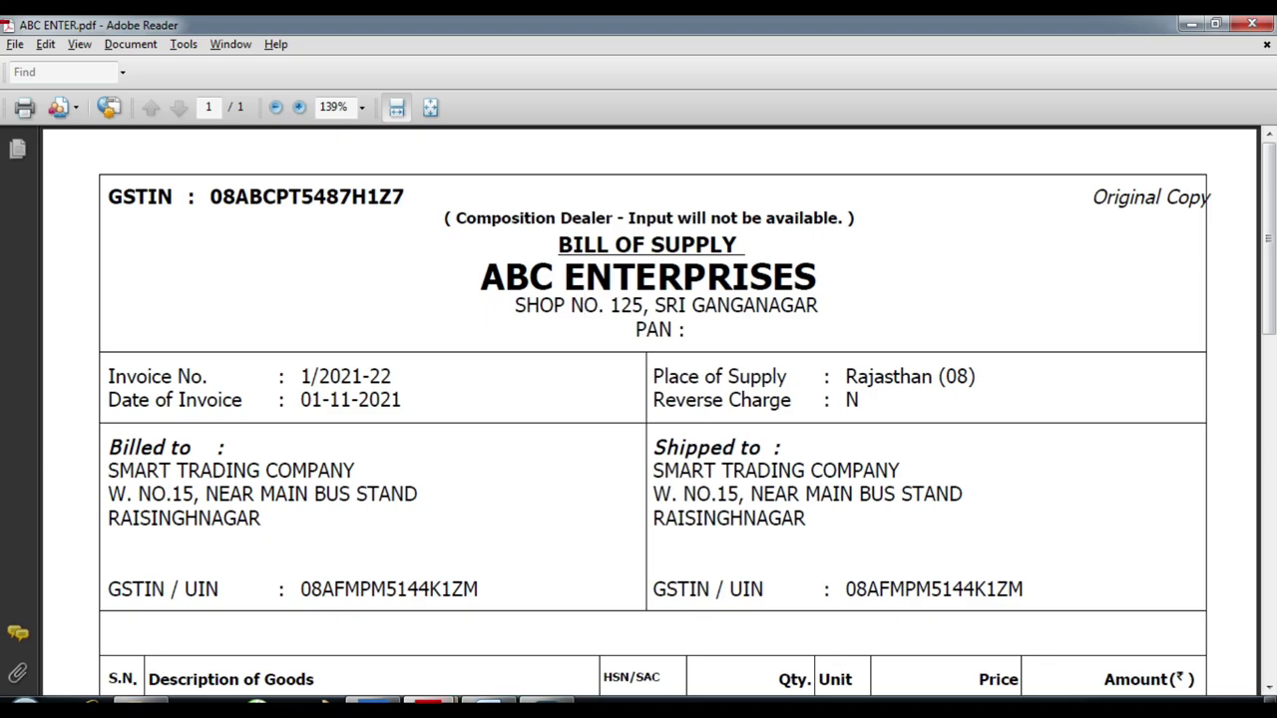
Switch to TallyPrime and name the new ledger ABC ENTERPRISES, keeping Sundry Creditors, bill-by-bill balances and state Rajasthan.
{"action": "key", "text": "alt+Tab"}
{"action": "type", "text": "ABC"}
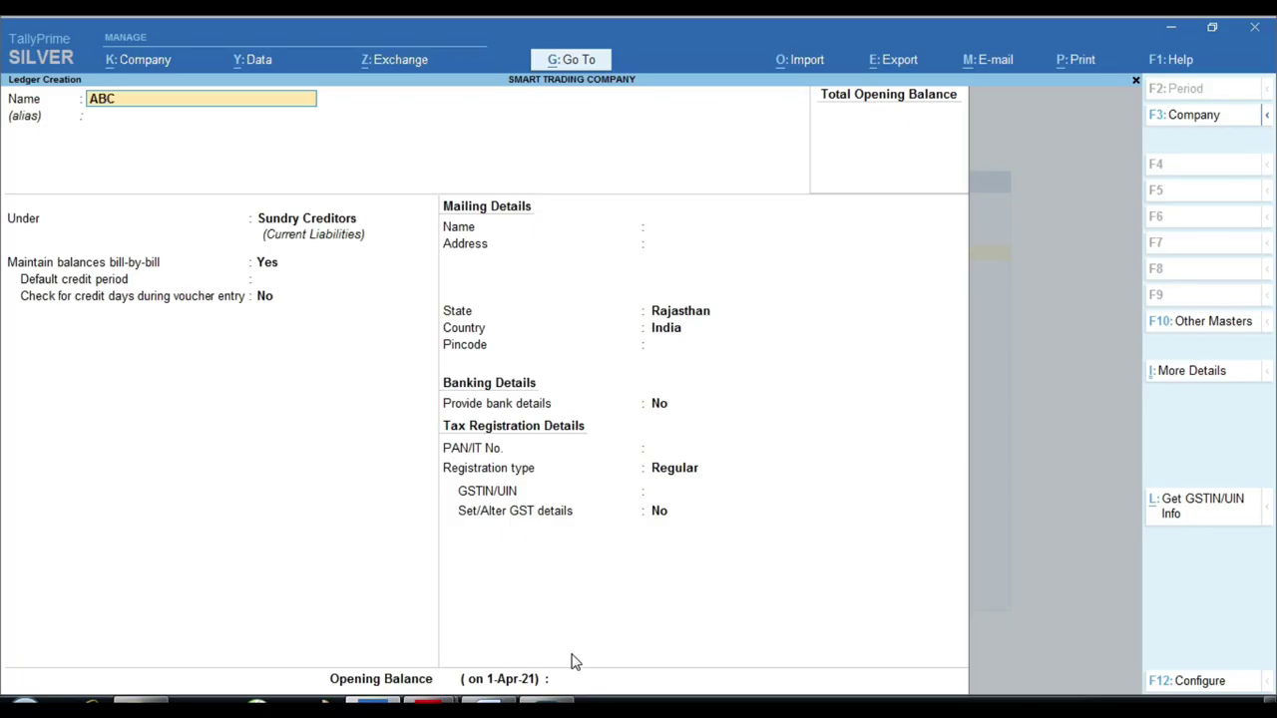
{"action": "type", "text": " ENTERPRISES"}
{"action": "key", "text": "Return"}
{"action": "key", "text": "Return"}
{"action": "key", "text": "Return"}
{"action": "key", "text": "Return"}
{"action": "key", "text": "Return"}
{"action": "key", "text": "Return"}
{"action": "key", "text": "Return"}
{"action": "key", "text": "Return"}
{"action": "key", "text": "Return"}
{"action": "key", "text": "Return"}
{"action": "key", "text": "Return"}
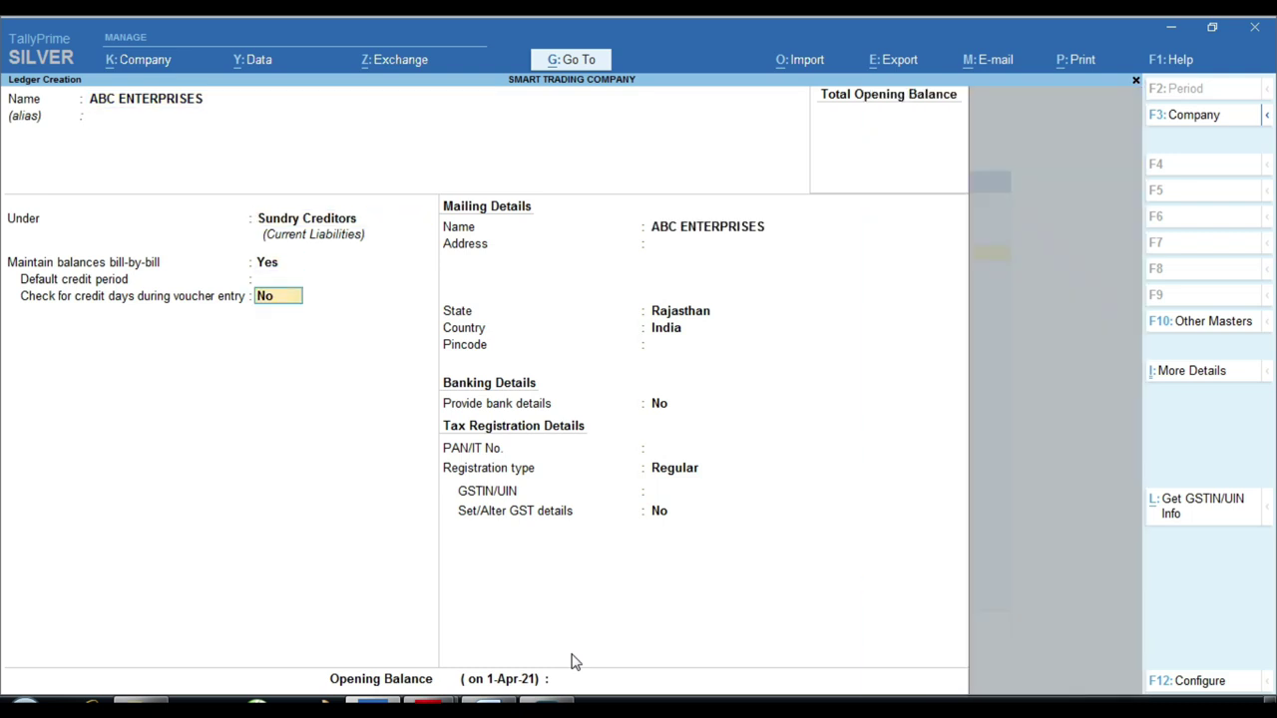
Set the registration type of the ABC ENTERPRISES ledger to Composition.
{"action": "key", "text": "Return"}
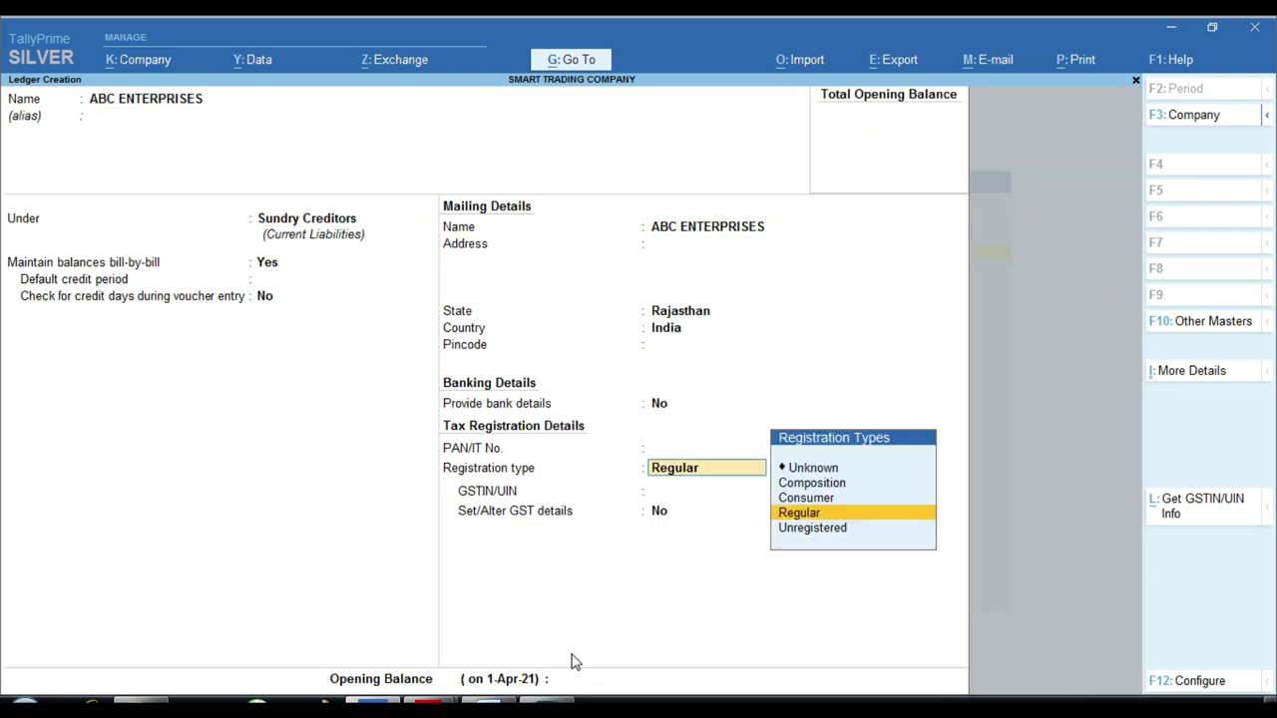
{"action": "key", "text": "Up"}
{"action": "key", "text": "Up"}
{"action": "key", "text": "Return"}
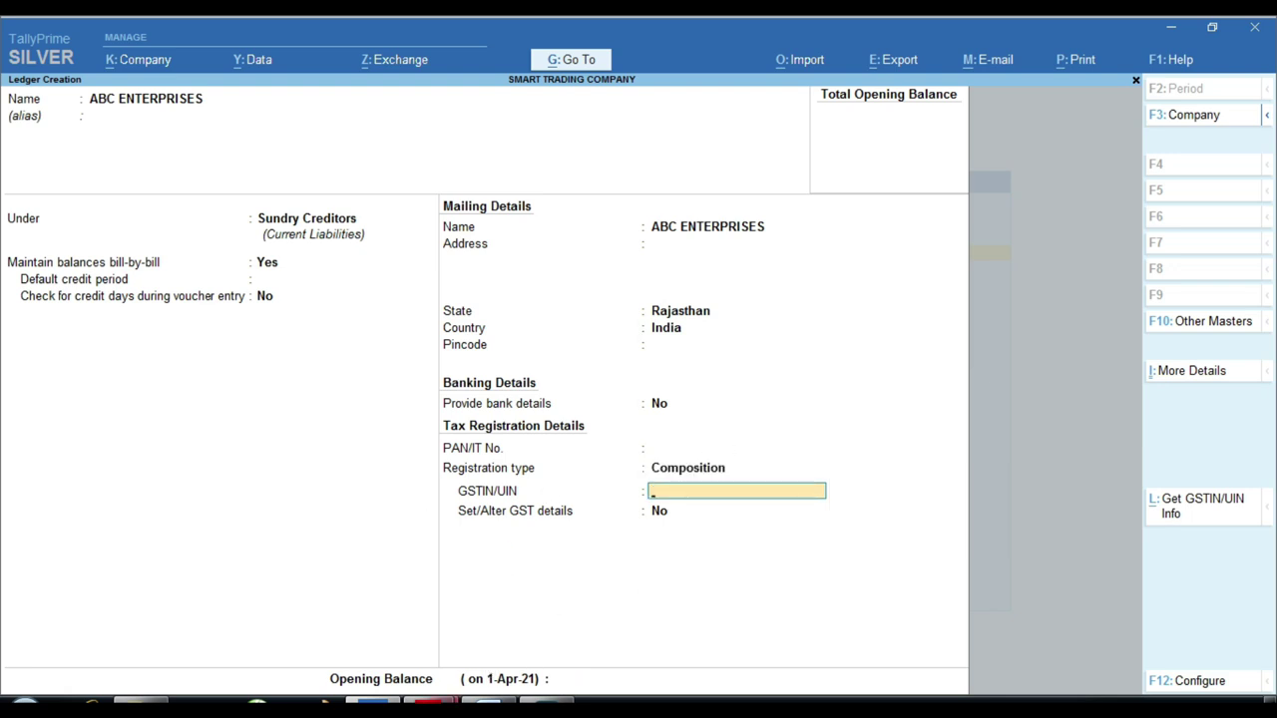
Switch to ABC ENTER.pdf in Adobe Reader and copy the supplier's GSTIN from the bill header.
{"action": "mouse_move", "coordinate": [428, 701]}
{"action": "left_click", "coordinate": [365, 638]}
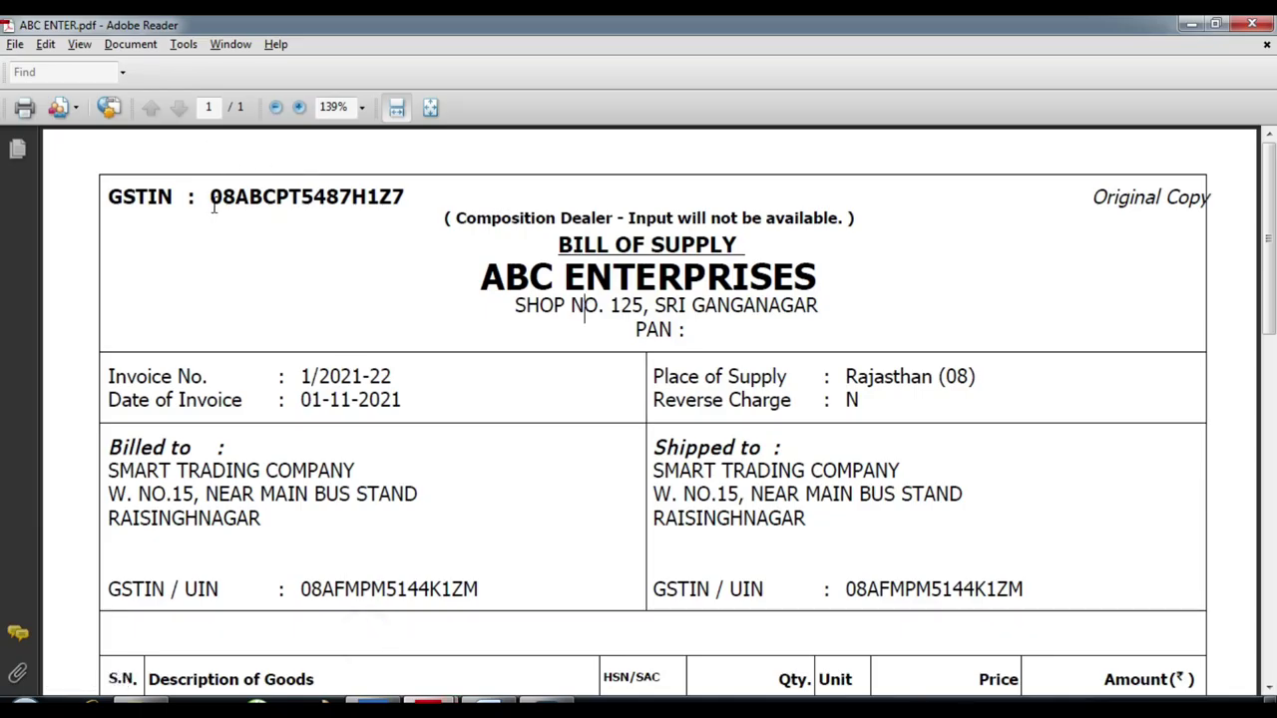
{"action": "left_click_drag", "start_coordinate": [212, 207], "coordinate": [391, 199]}
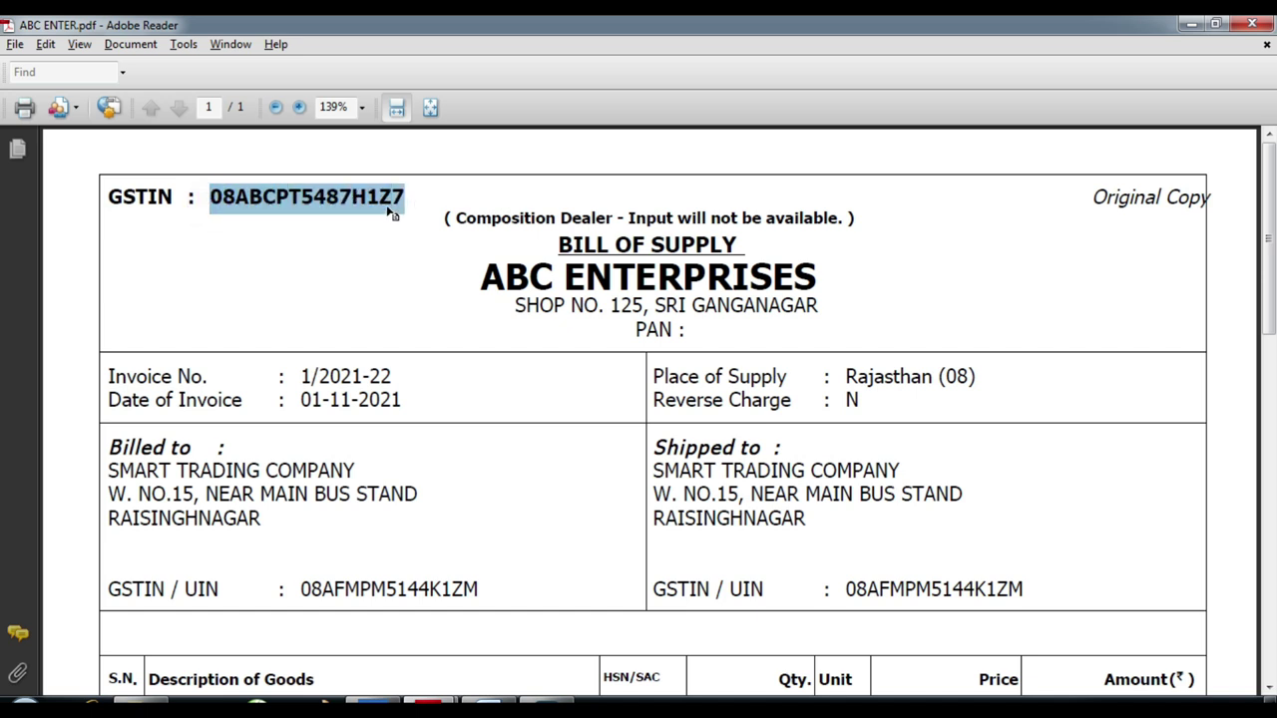
{"action": "right_click", "coordinate": [389, 196]}
{"action": "left_click", "coordinate": [443, 201]}
Return to TallyPrime, paste the GSTIN into the ABC ENTERPRISES ledger, leave Set/Alter GST details at No and save it.
{"action": "key", "text": "alt+Tab"}
{"action": "key", "text": "ctrl+alt+v"}
{"action": "key", "text": "Return"}
{"action": "key", "text": "Return"}
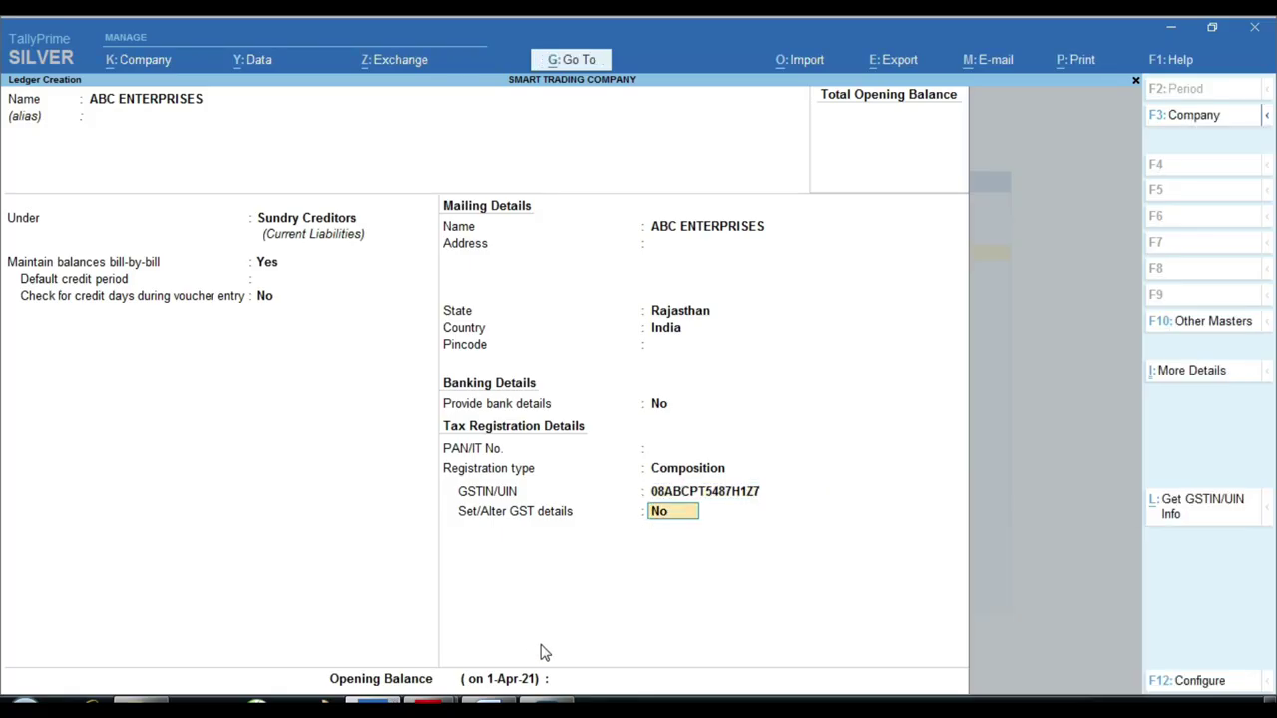
{"action": "key", "text": "Return"}
{"action": "key", "text": "Return"}
{"action": "key", "text": "Return"}
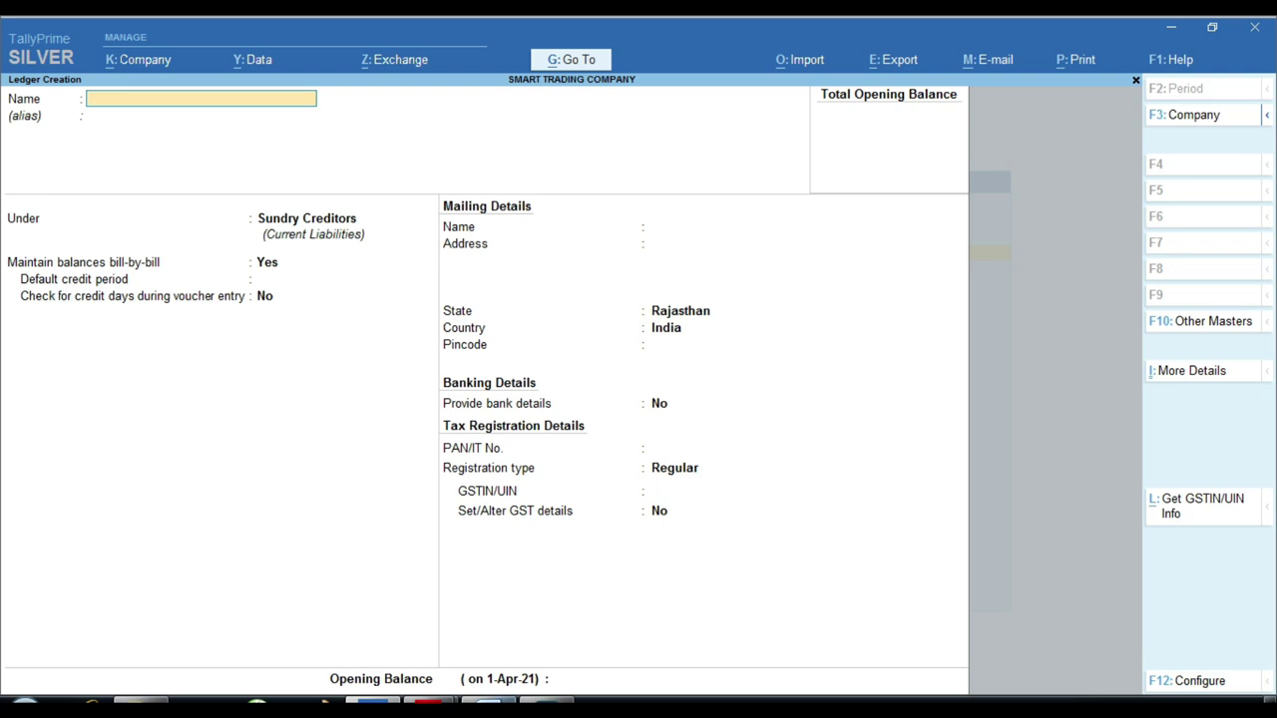
Switch to the topic list in Microsoft Word and highlight item 6, Regular Dealer Purchase Bill Entry.
{"action": "key", "text": "alt+Tab"}
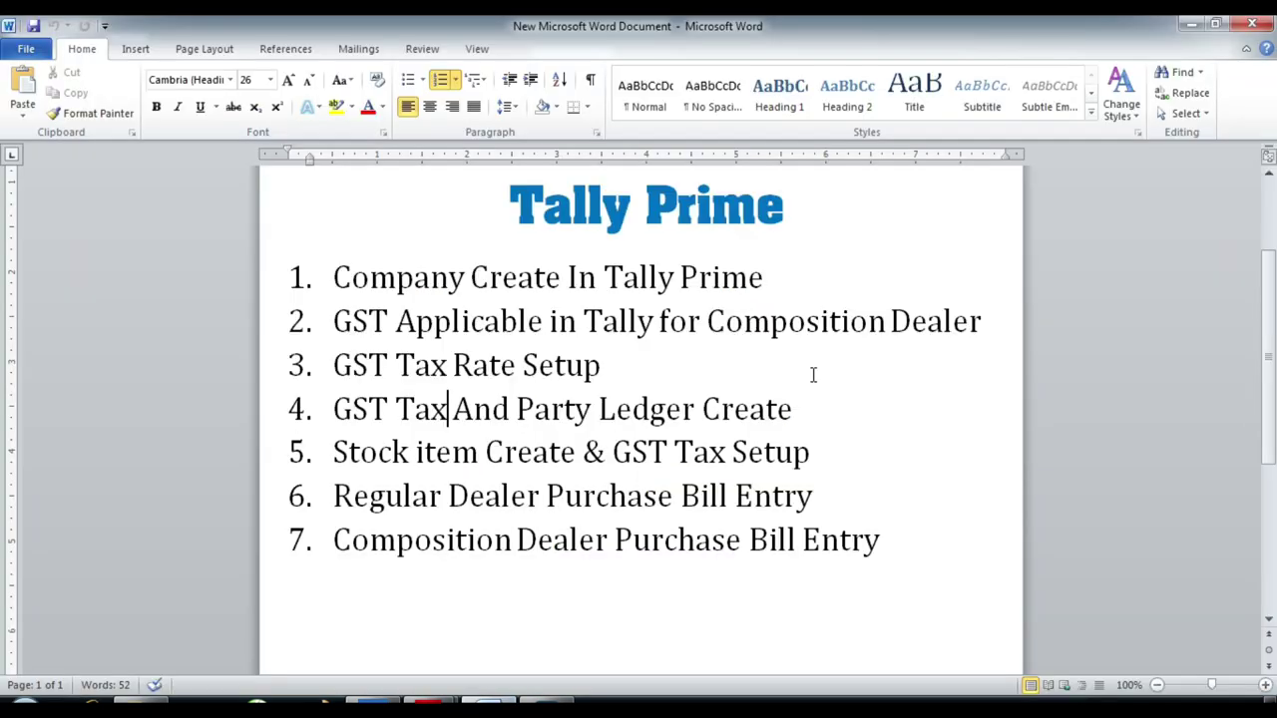
{"action": "left_click", "coordinate": [567, 429]}
{"action": "left_click_drag", "start_coordinate": [337, 496], "coordinate": [788, 506]}
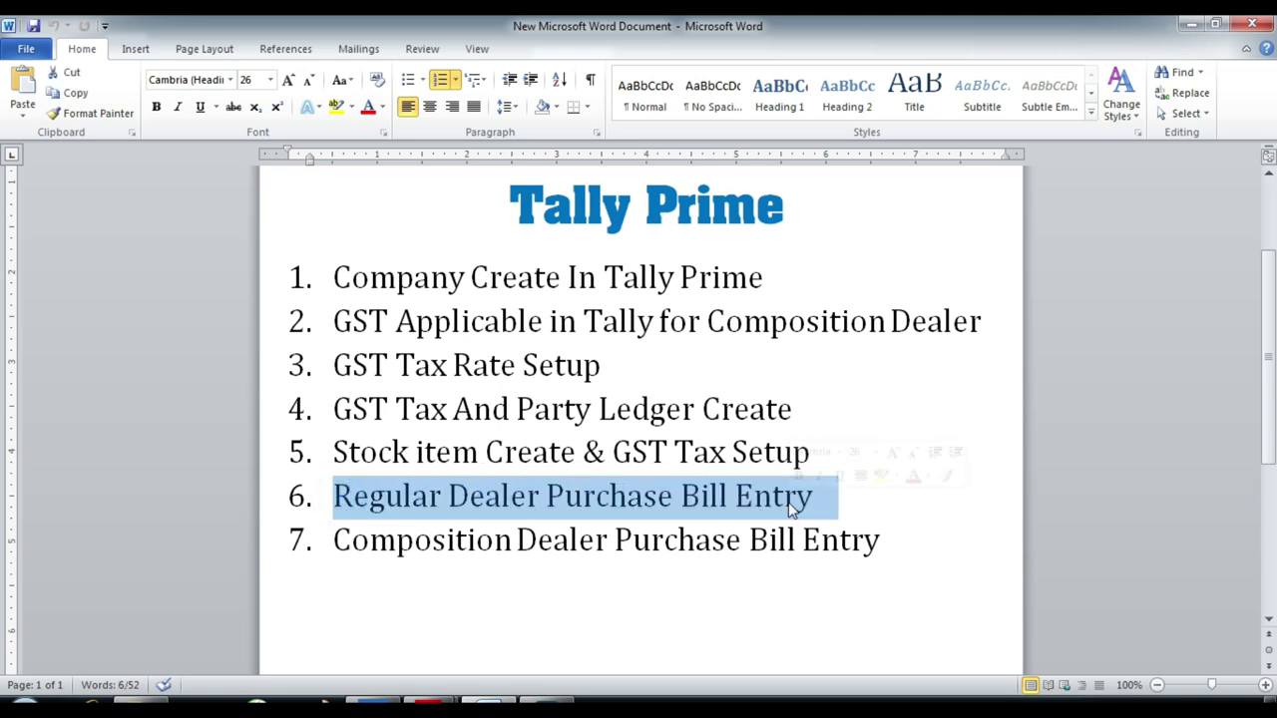
Switch to Sales - 324.pdf in Adobe Reader and review the invoice header and its goods lines.
{"action": "mouse_move", "coordinate": [429, 710]}
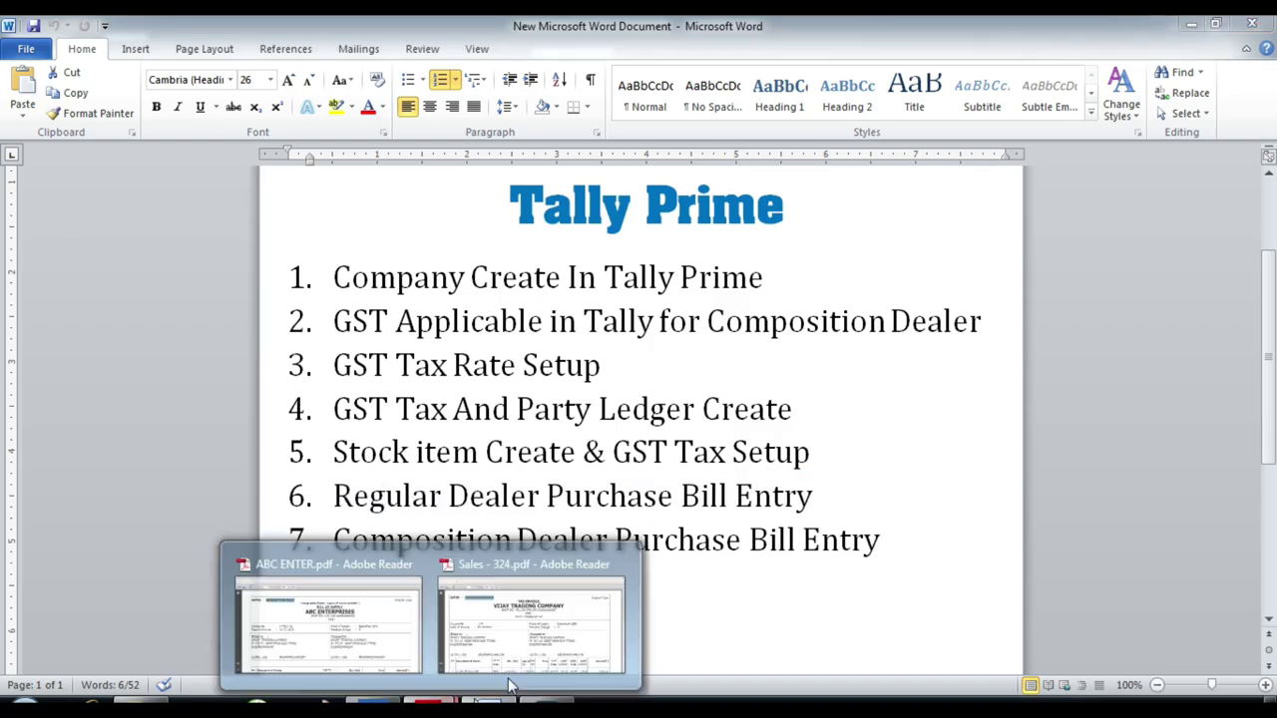
{"action": "left_click", "coordinate": [563, 663]}
{"action": "scroll", "coordinate": [553, 373], "scroll_direction": "down", "scroll_amount": 10}
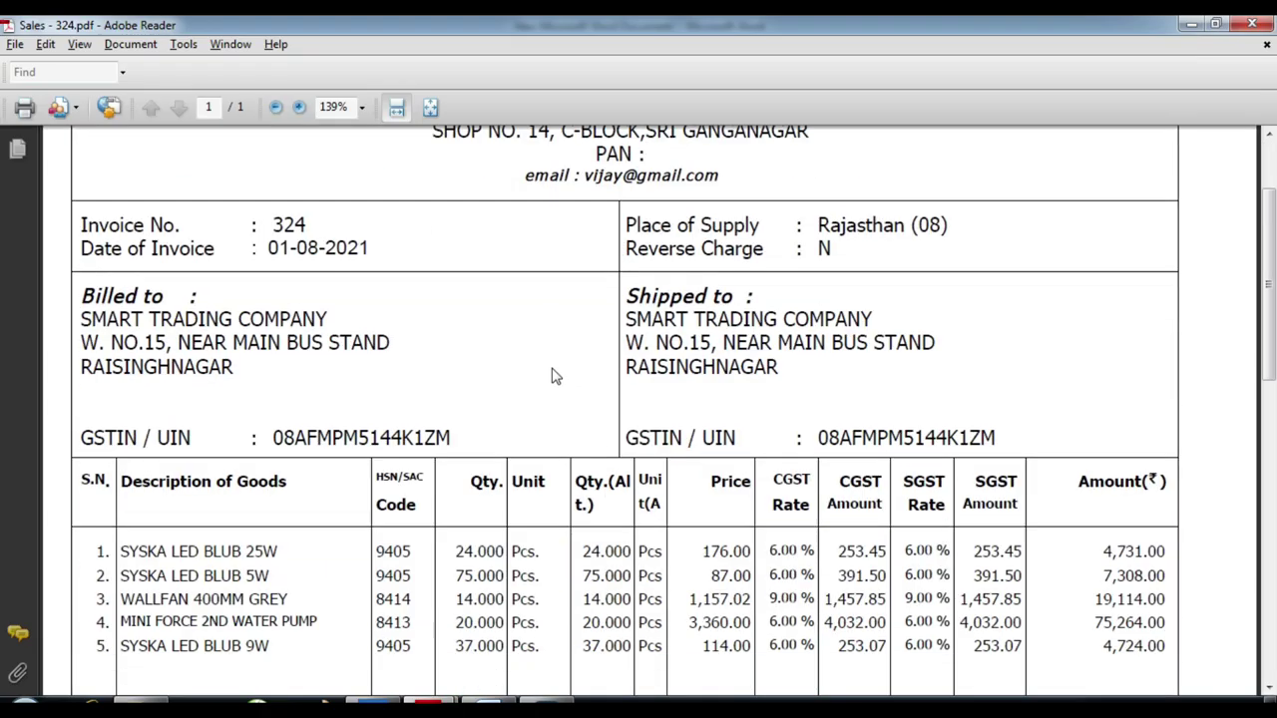
{"action": "scroll", "coordinate": [547, 426], "scroll_direction": "up", "scroll_amount": 7}
{"action": "scroll", "coordinate": [548, 427], "scroll_direction": "up", "scroll_amount": 5}
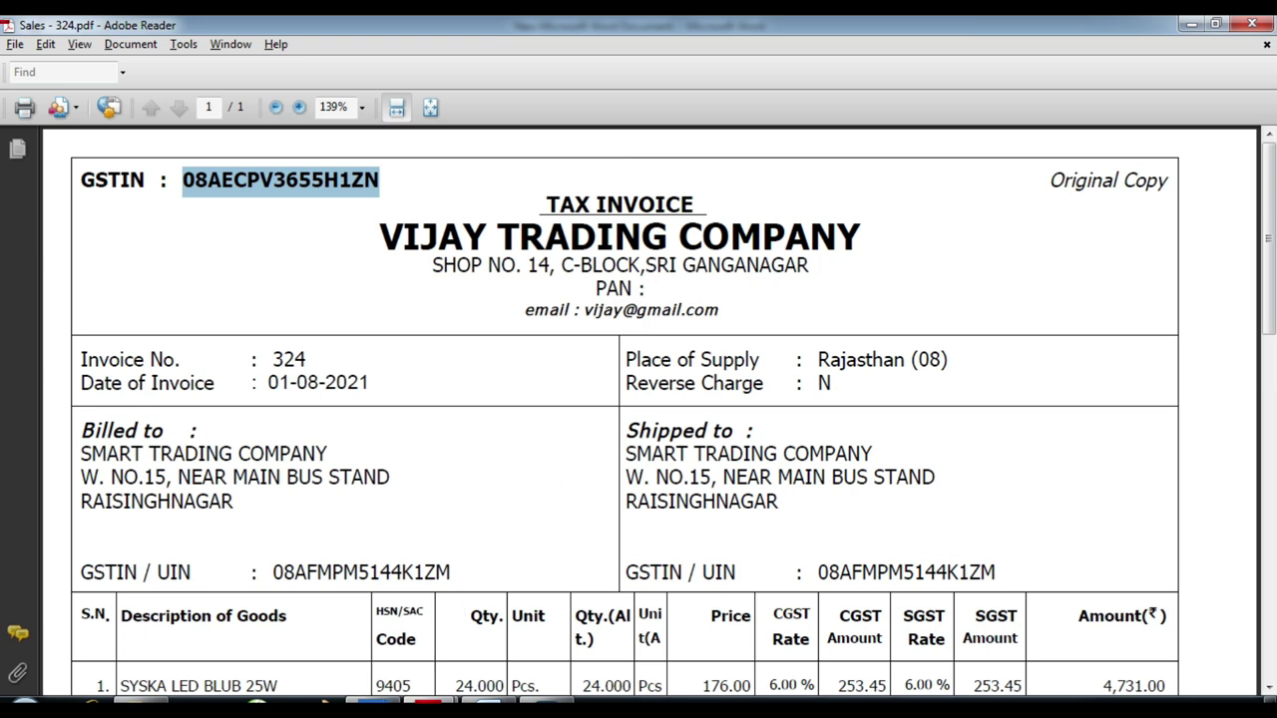
Switch to TallyPrime and leave the blank ledger creation form for the Gateway of Tally.
{"action": "left_click", "coordinate": [389, 698]}
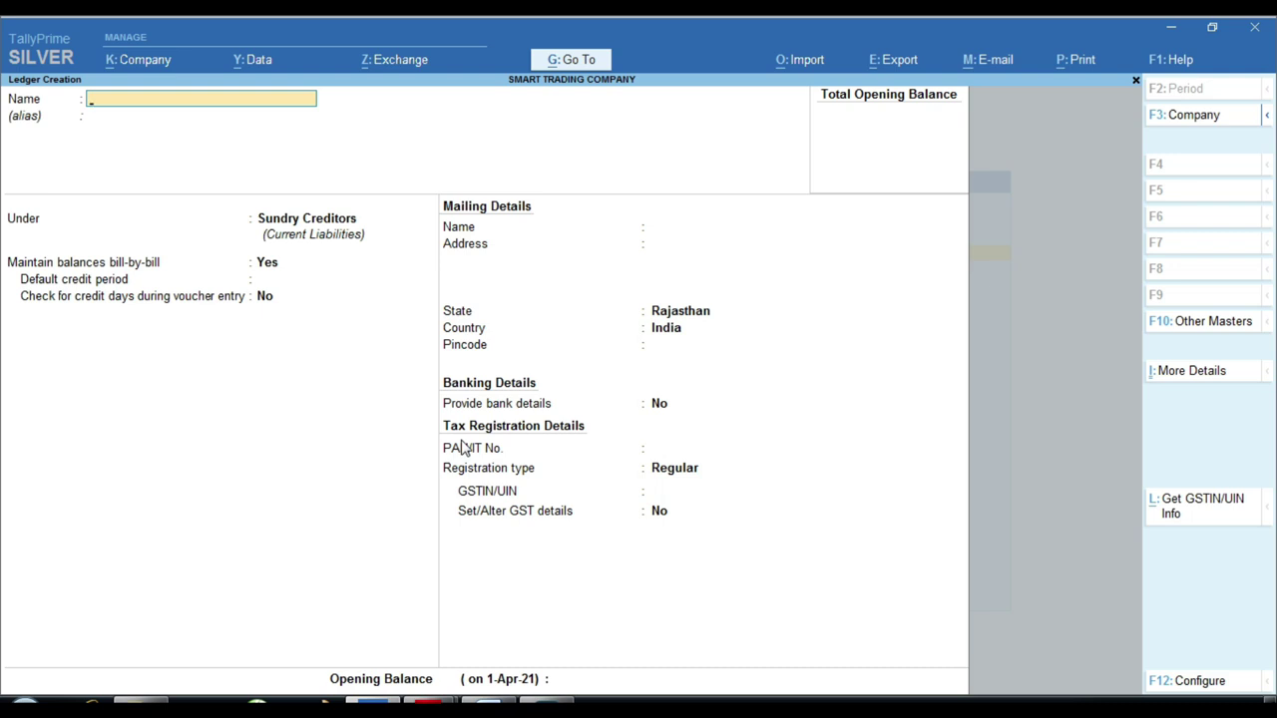
{"action": "key", "text": "Escape"}
{"action": "key", "text": "Escape"}
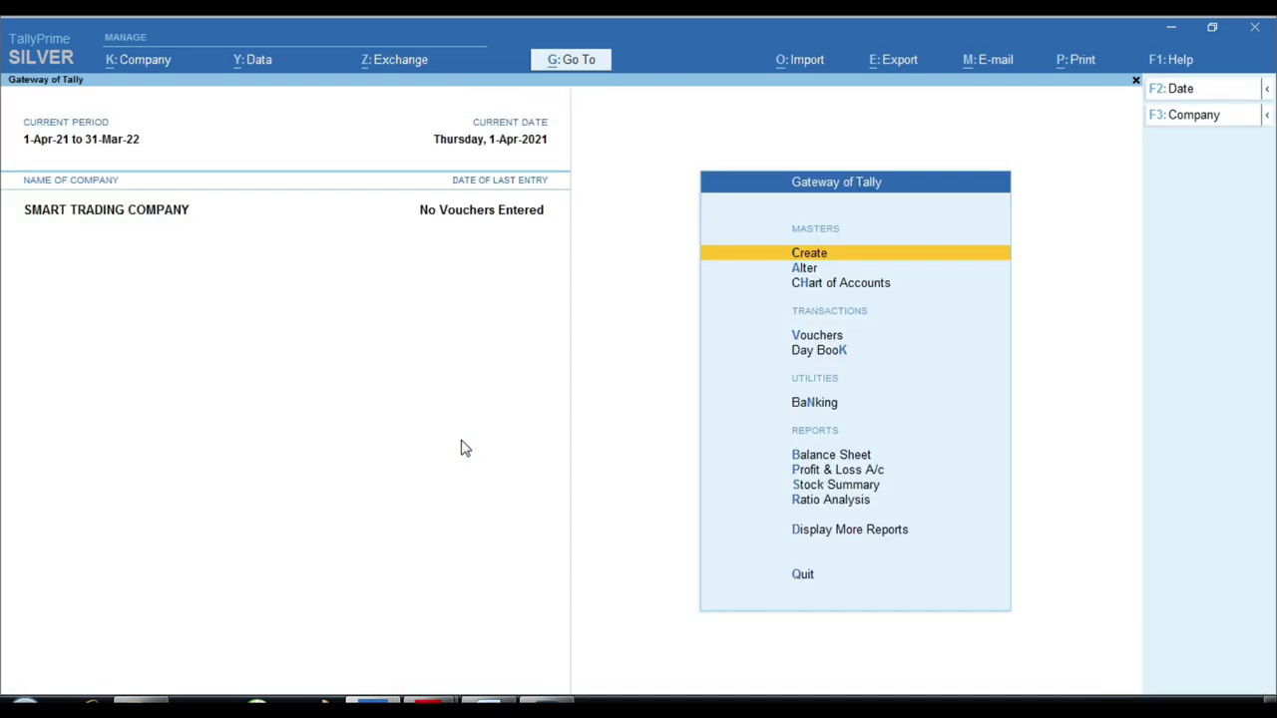
Start a new purchase voucher dated 1-Aug-21 for SMART TRADING COMPANY.
{"action": "key", "text": "Down"}
{"action": "key", "text": "Down"}
{"action": "key", "text": "Down"}
{"action": "key", "text": "Return"}
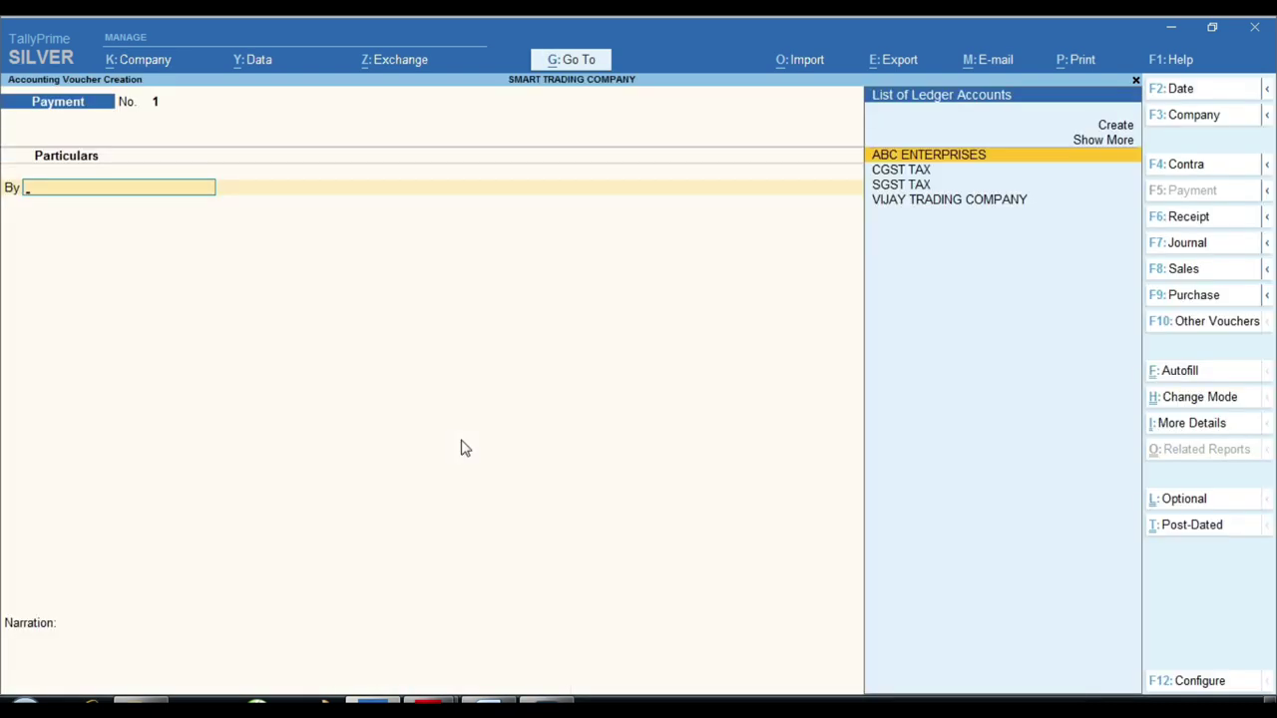
{"action": "key", "text": "F9"}
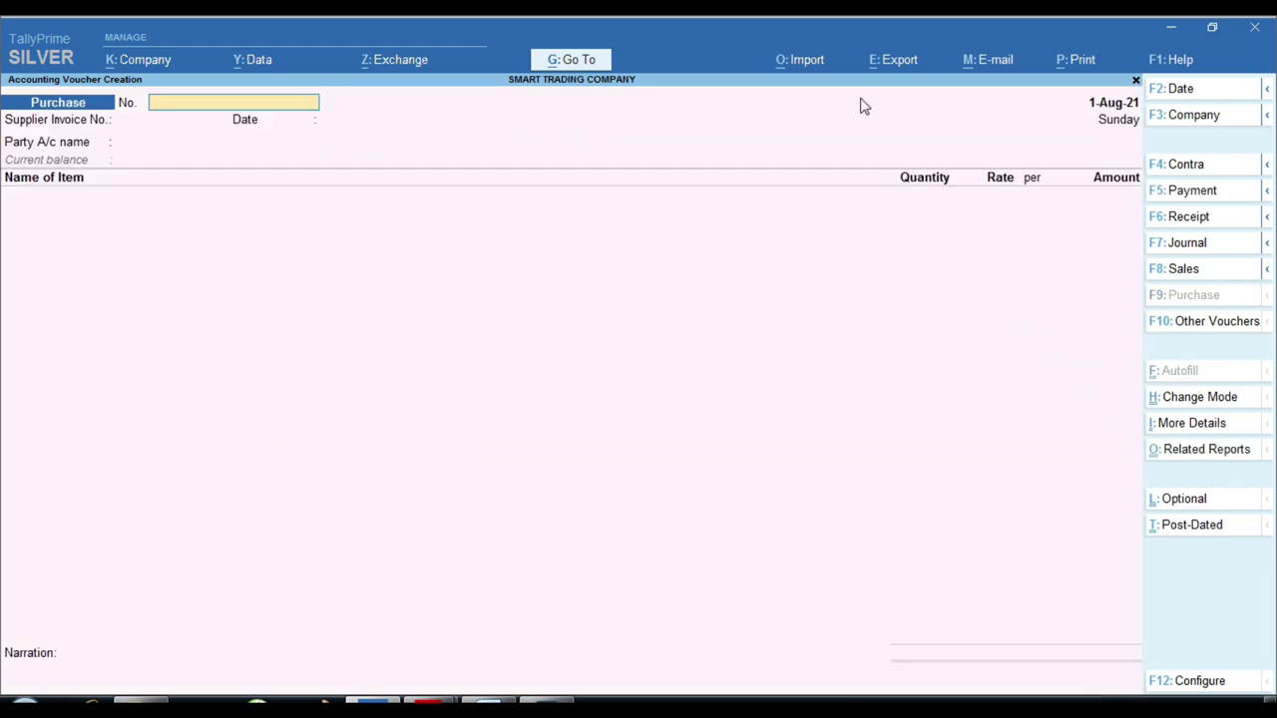
Check the invoice header in Sales - 324.pdf, return to TallyPrime and enter 324 as both voucher number and supplier invoice number.
{"action": "key", "text": "alt+Tab"}
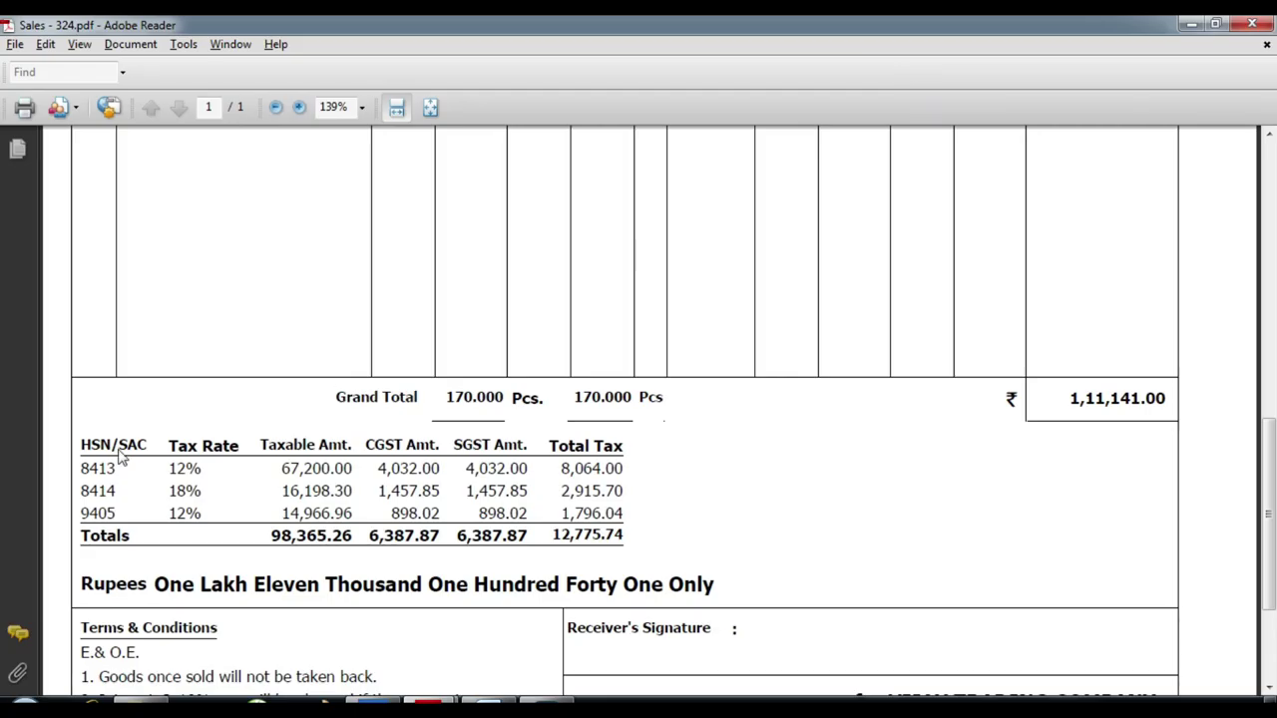
{"action": "scroll", "coordinate": [117, 451], "scroll_direction": "up", "scroll_amount": 10}
{"action": "key", "text": "alt+Tab"}
{"action": "type", "text": "3"}
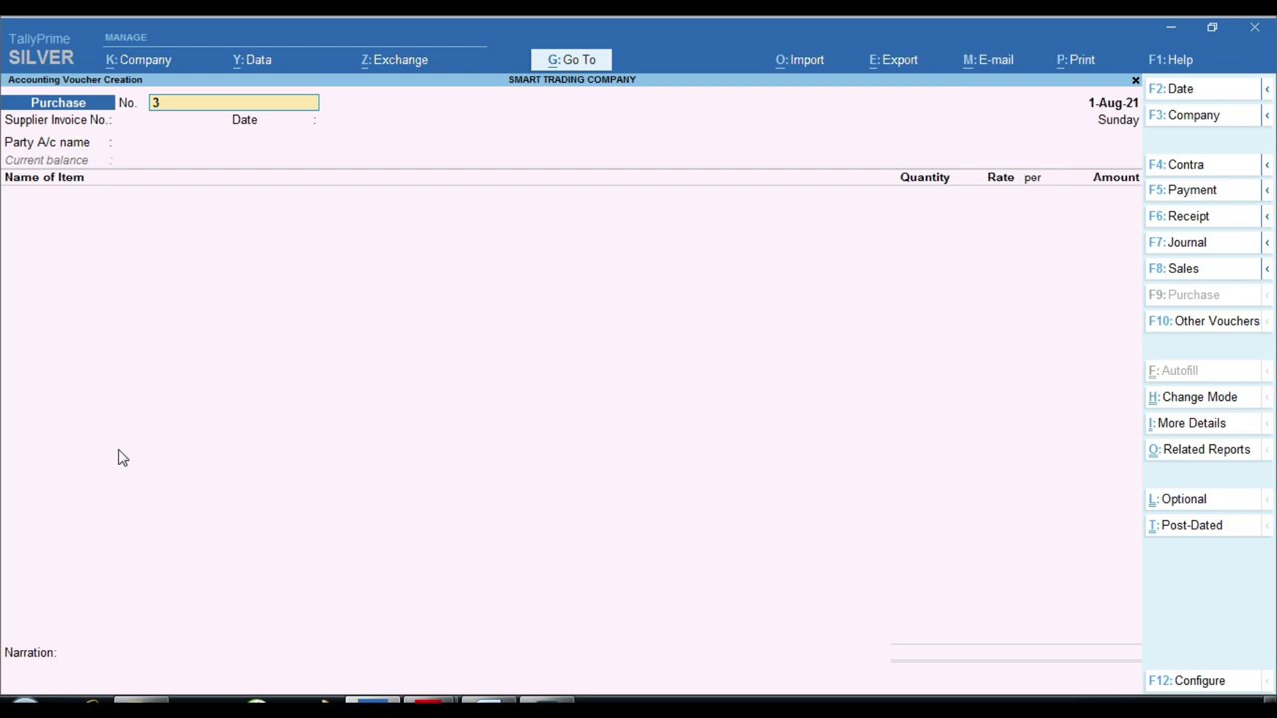
{"action": "type", "text": "24"}
{"action": "key", "text": "Return"}
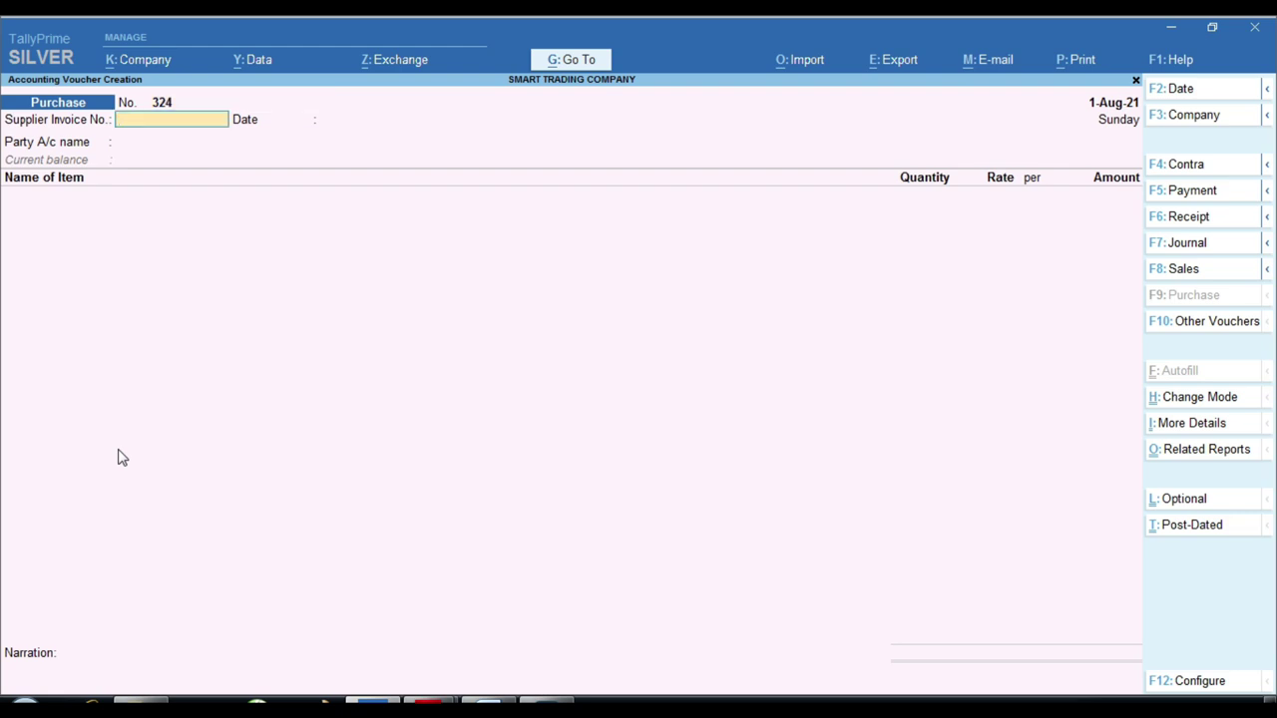
{"action": "type", "text": "324"}
{"action": "key", "text": "Return"}
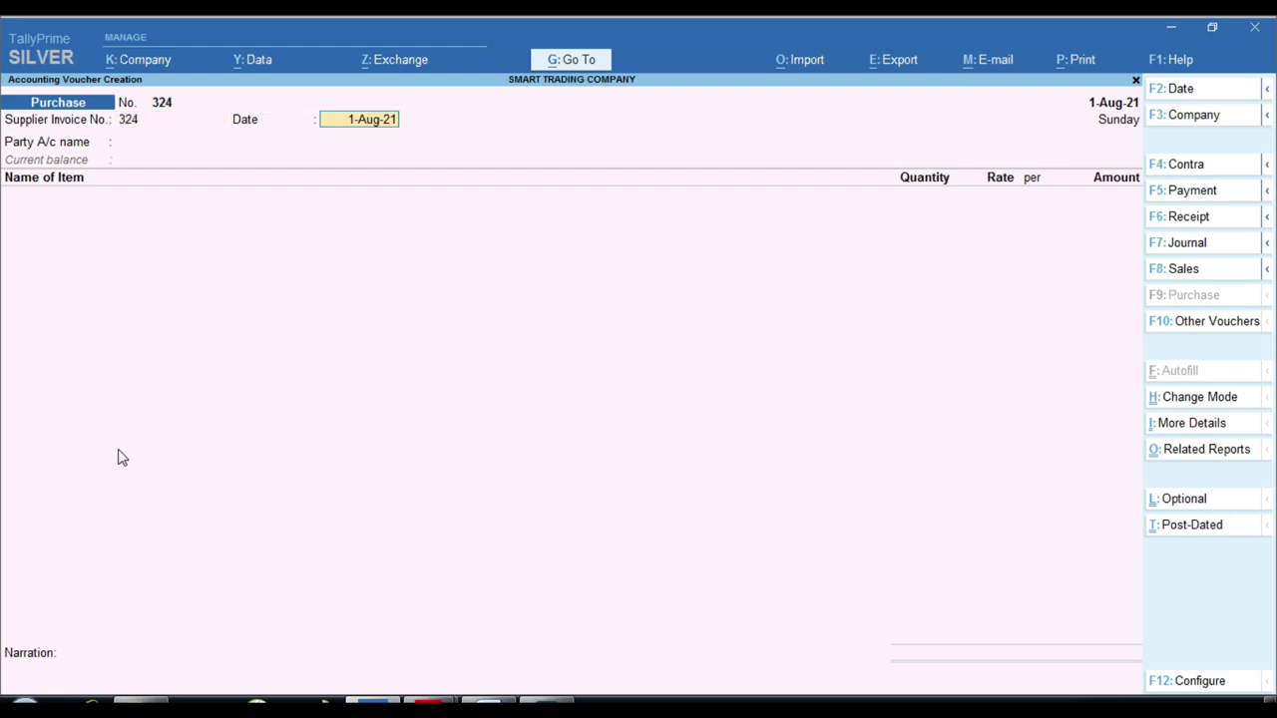
Accept 1-Aug-21 as the supplier invoice date and choose VIJAY TRADING COMPANY as the party account.
{"action": "key", "text": "Return"}
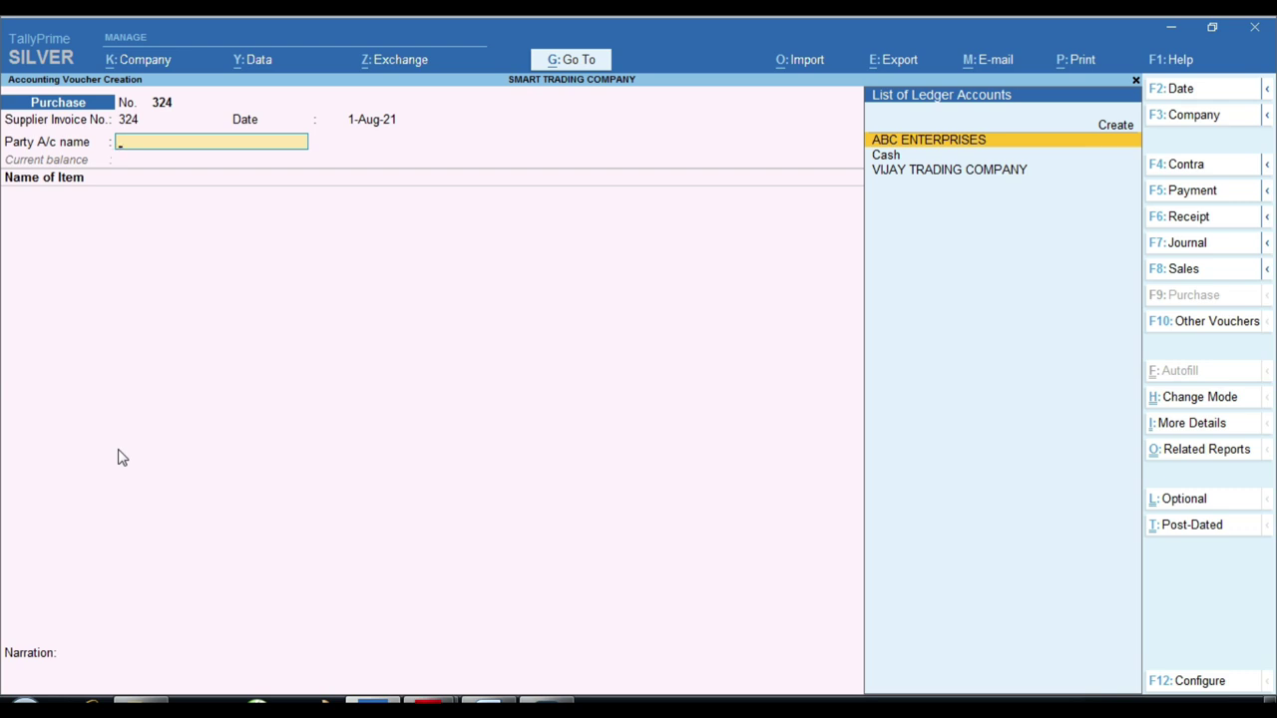
{"action": "key", "text": "Down"}
{"action": "key", "text": "Down"}
{"action": "key", "text": "Return"}
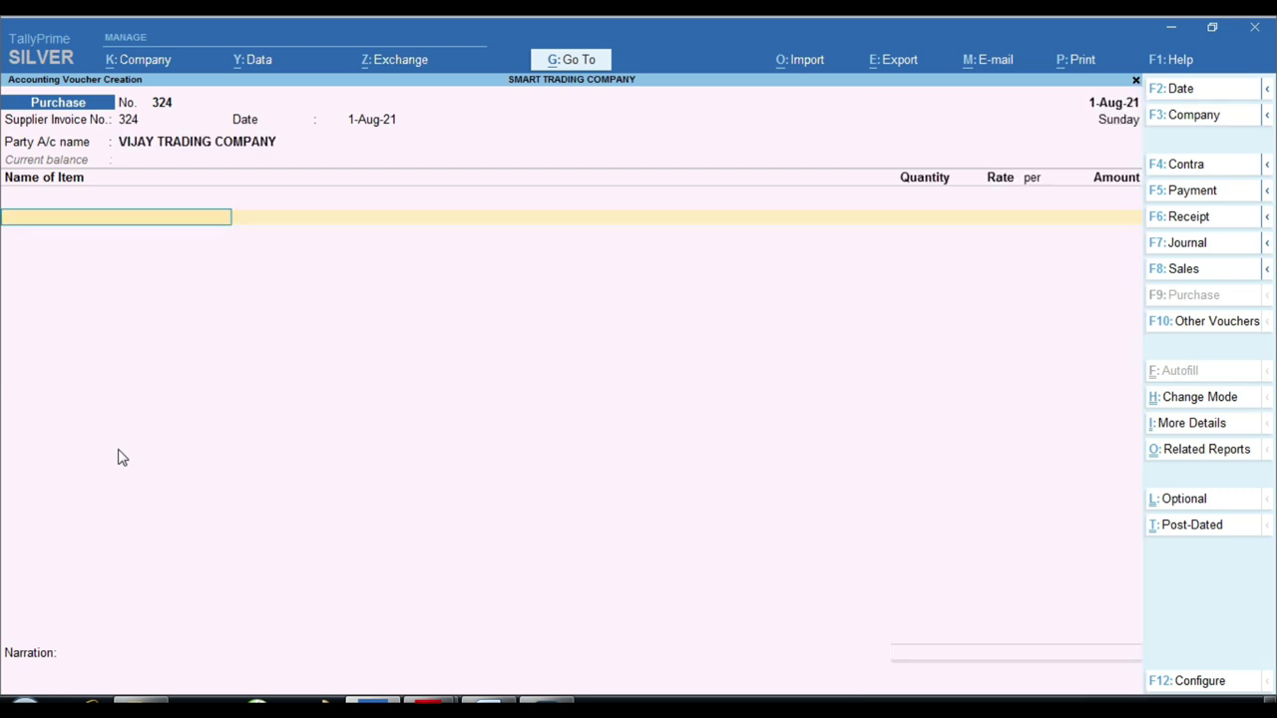
Consult the goods lines in Sales - 324.pdf, return to TallyPrime and add SYSKA LED BLUB 25W with quantity 24 PCS.
{"action": "key", "text": "alt+Tab"}
{"action": "scroll", "coordinate": [160, 366], "scroll_direction": "down", "scroll_amount": 5}
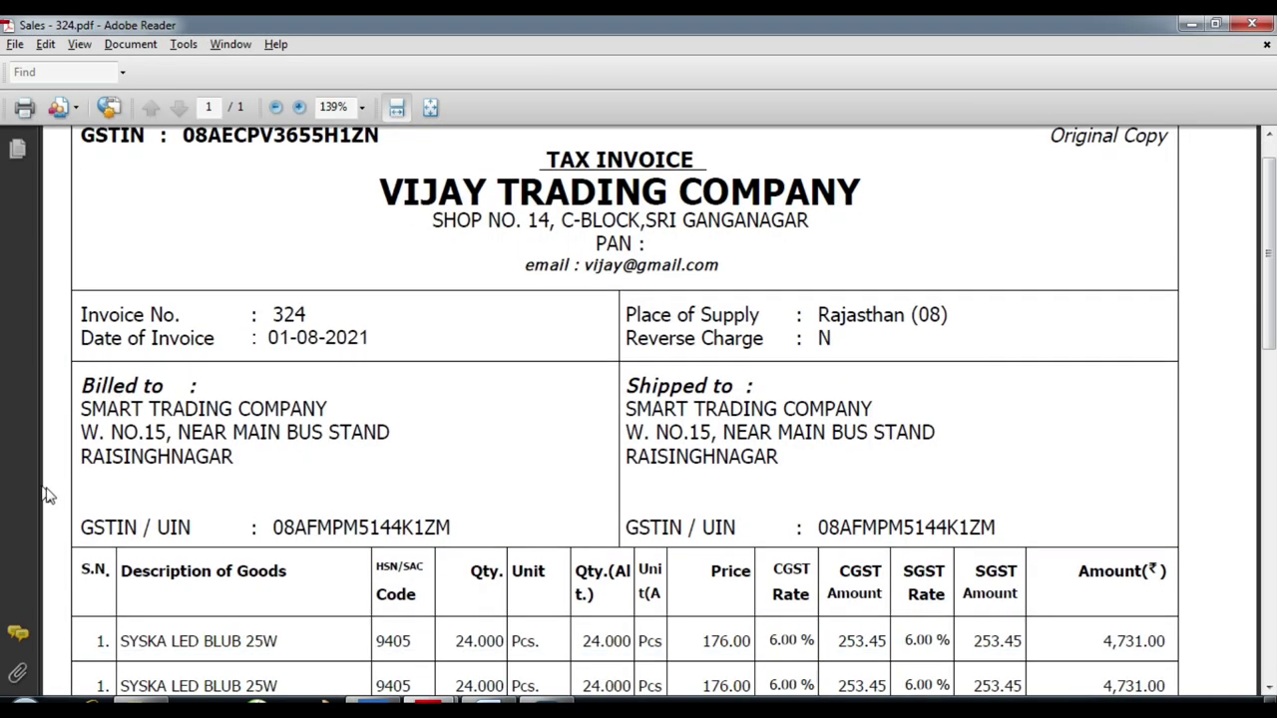
{"action": "left_click", "coordinate": [172, 290]}
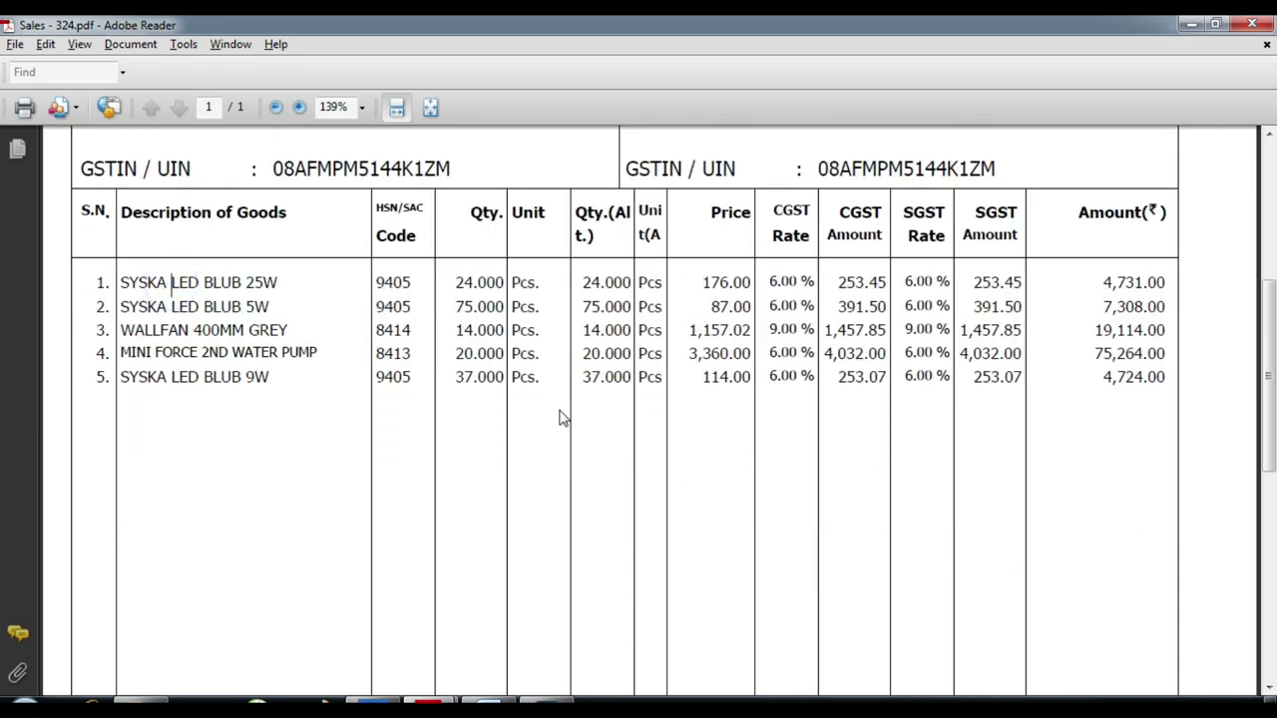
{"action": "key", "text": "alt+Tab"}
{"action": "type", "text": "25"}
{"action": "key", "text": "Return"}
{"action": "key", "text": "alt+Tab"}
{"action": "key", "text": "alt+Tab"}
{"action": "type", "text": "24"}
{"action": "key", "text": "Return"}
{"action": "key", "text": "Return"}
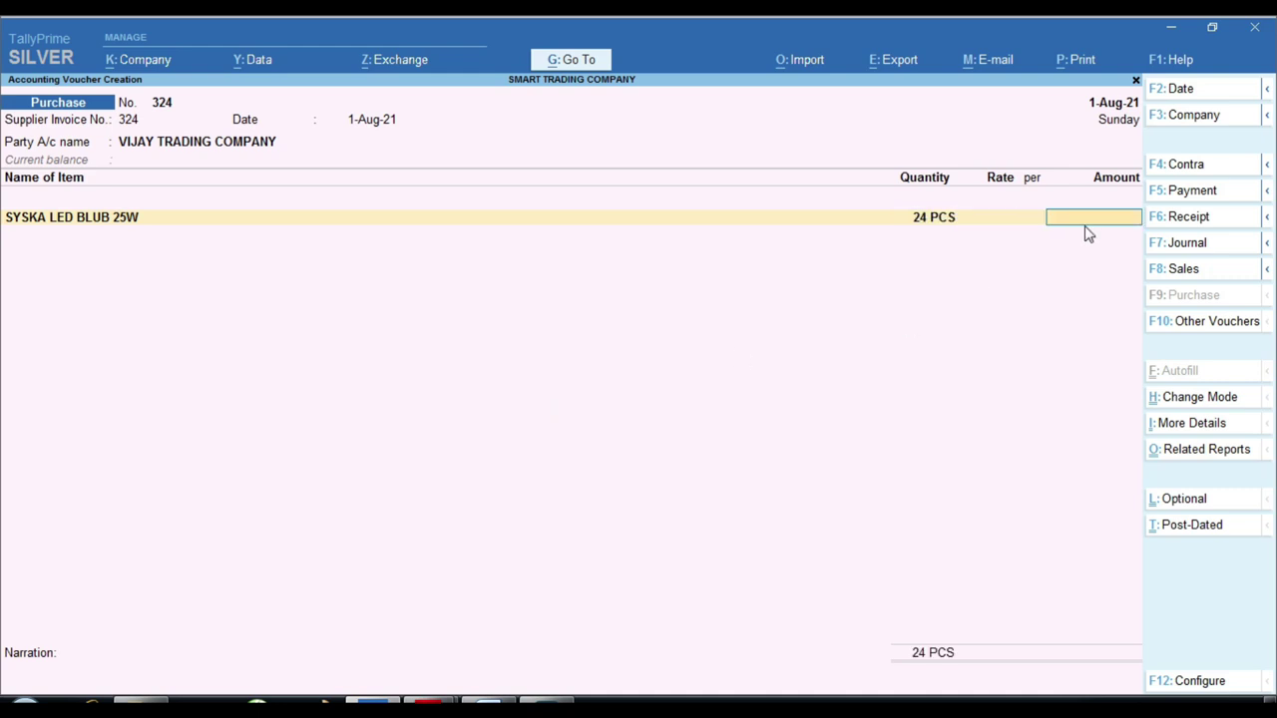
Look up the GST-inclusive line amount in the PDF, enter 4731 for SYSKA LED BLUB 25W and allocate it to TAXABLE GOODS PURCHASE.
{"action": "key", "text": "alt+Tab"}
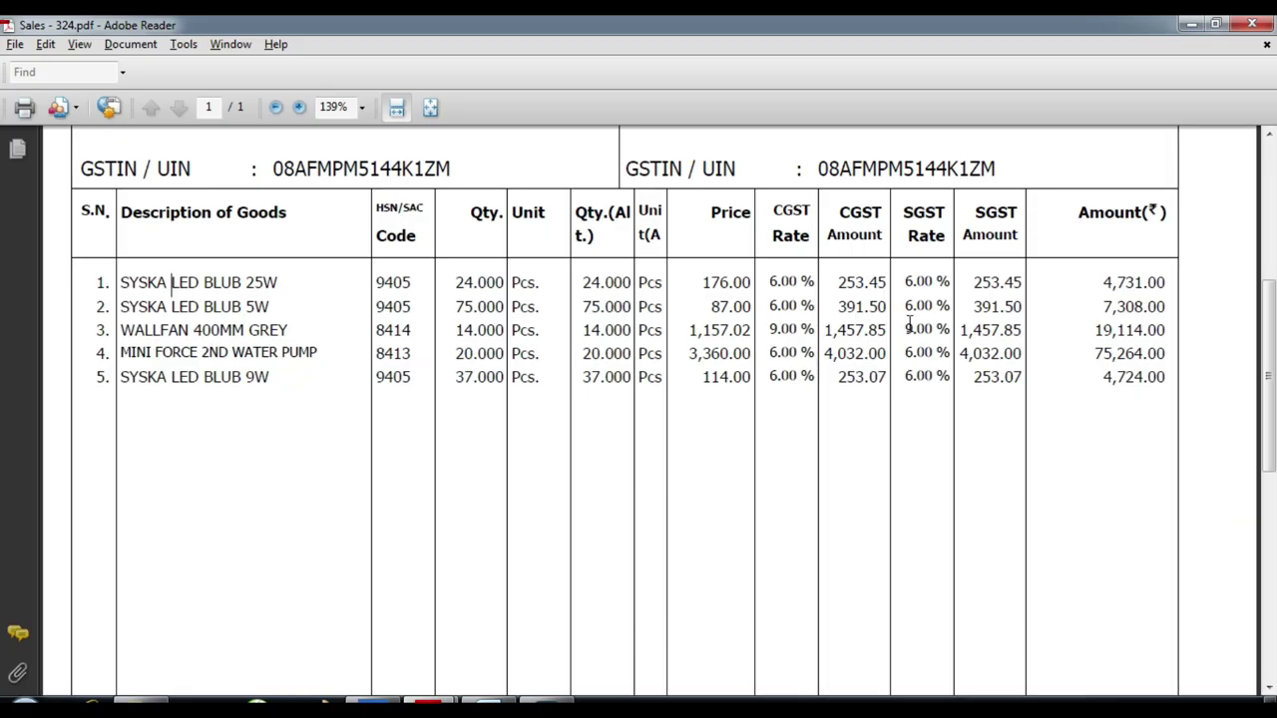
{"action": "left_click_drag", "start_coordinate": [1102, 282], "coordinate": [1163, 275]}
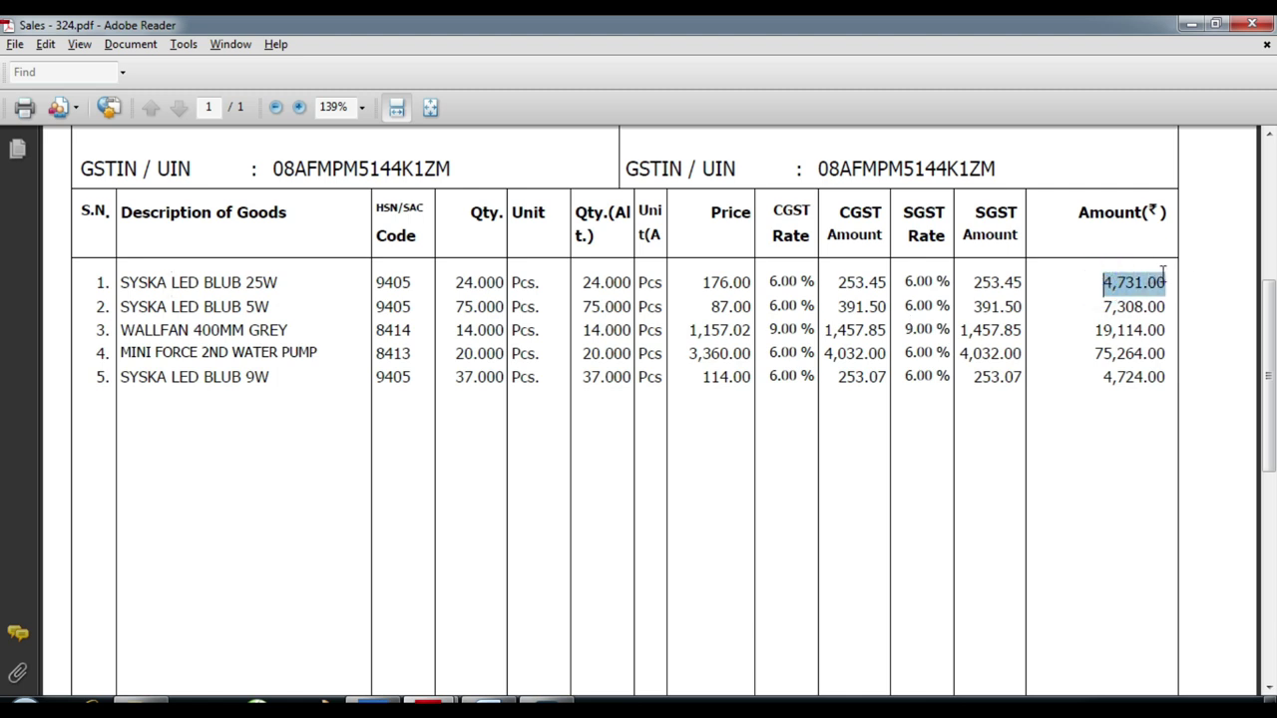
{"action": "left_click", "coordinate": [1108, 283]}
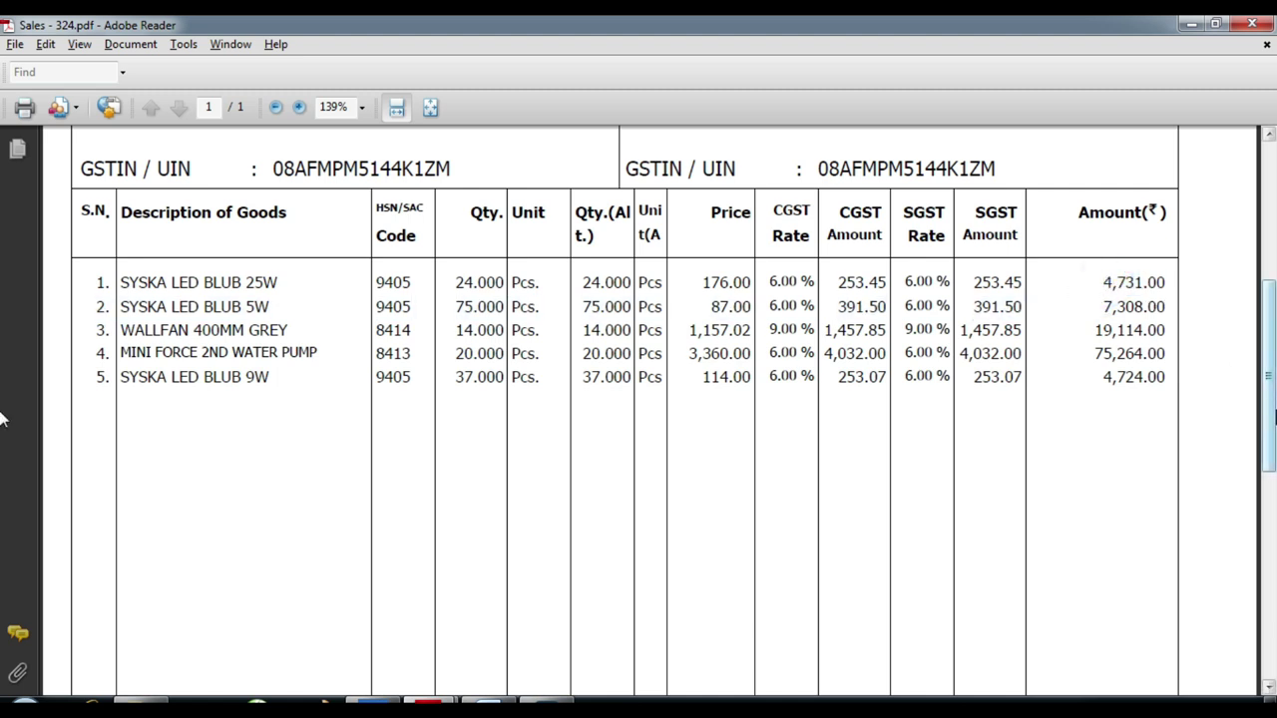
{"action": "key", "text": "alt+Tab"}
{"action": "type", "text": "47."}
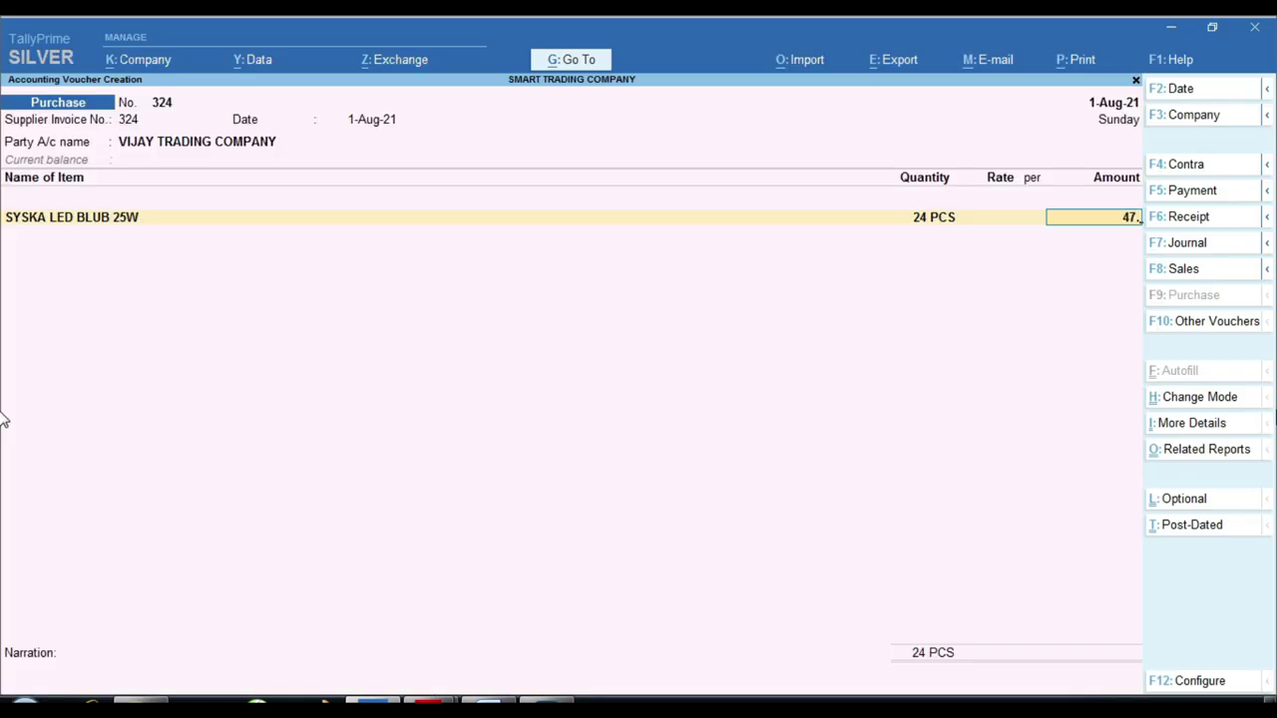
{"action": "type", "text": "31"}
{"action": "key", "text": "Return"}
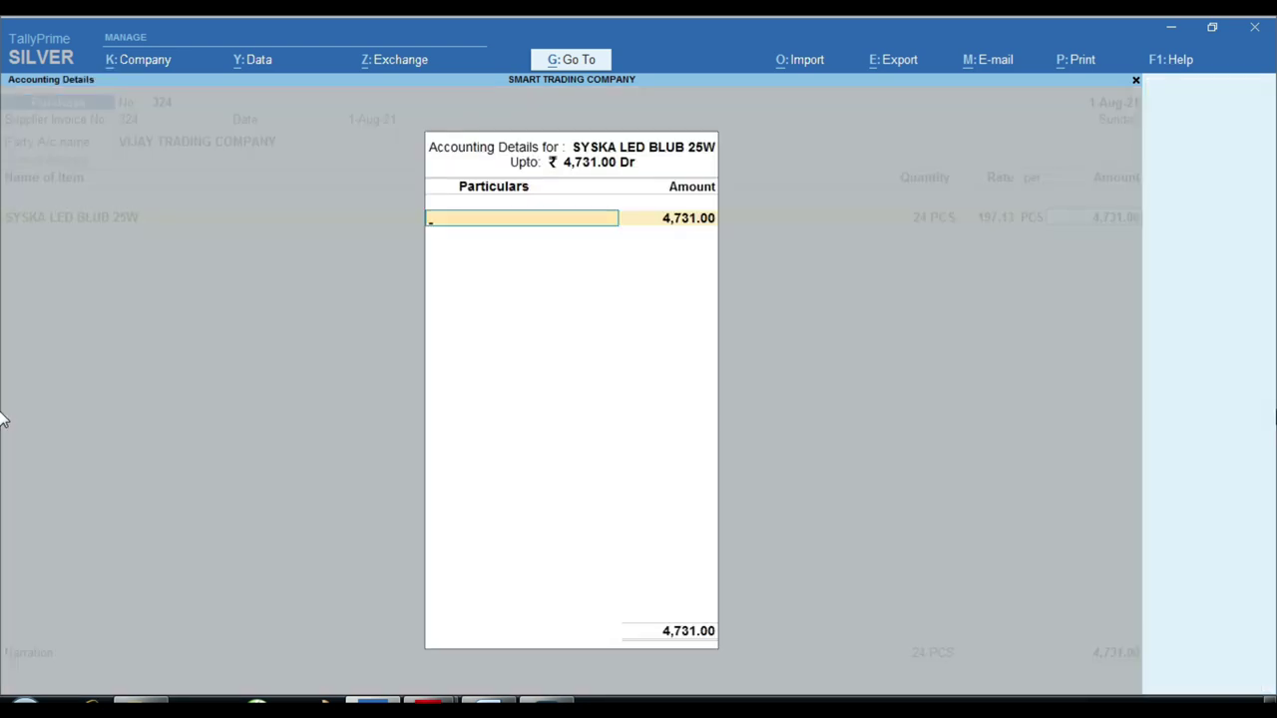
{"action": "key", "text": "Return"}
Review the TAXABLE GOODS PURCHASE ledger's group, ledger type and GST settings, save it and accept the SYSKA LED BLUB 25W allocation.
{"action": "key", "text": "BackSpace"}
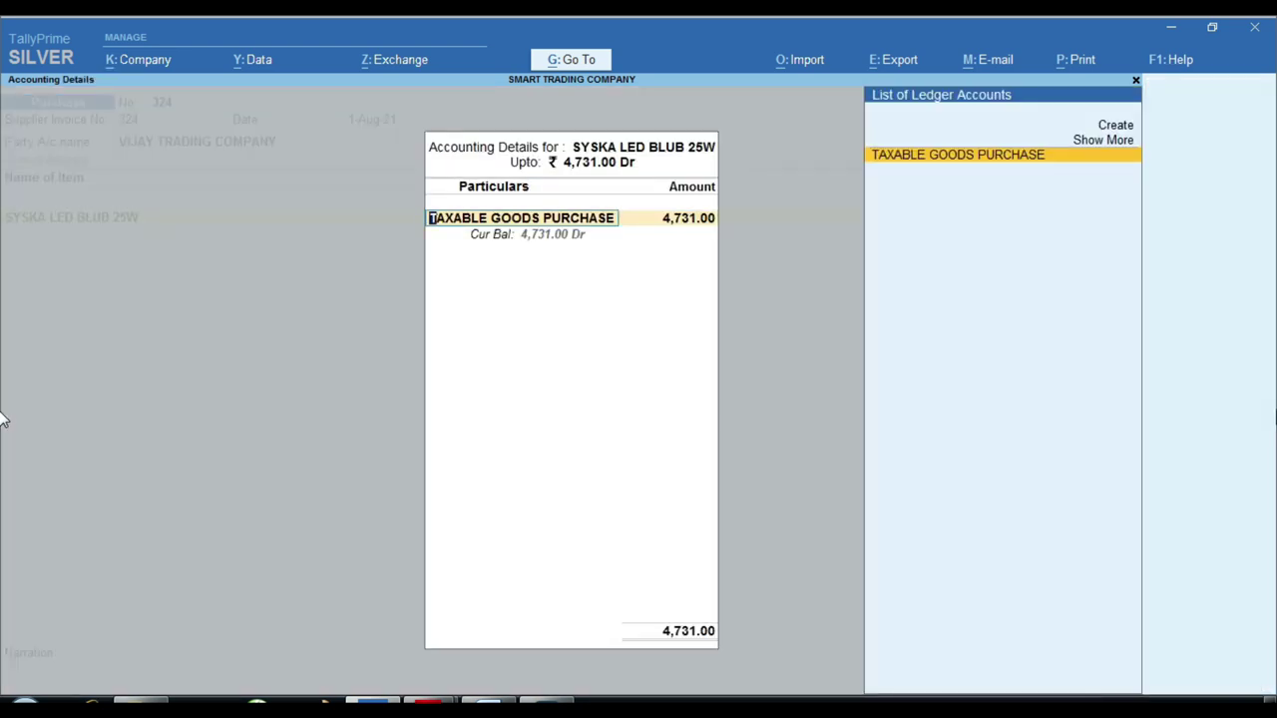
{"action": "key", "text": "ctrl"}
{"action": "key", "text": "ctrl+Return"}
{"action": "key", "text": "Return"}
{"action": "key", "text": "Return"}
{"action": "key", "text": "Return"}
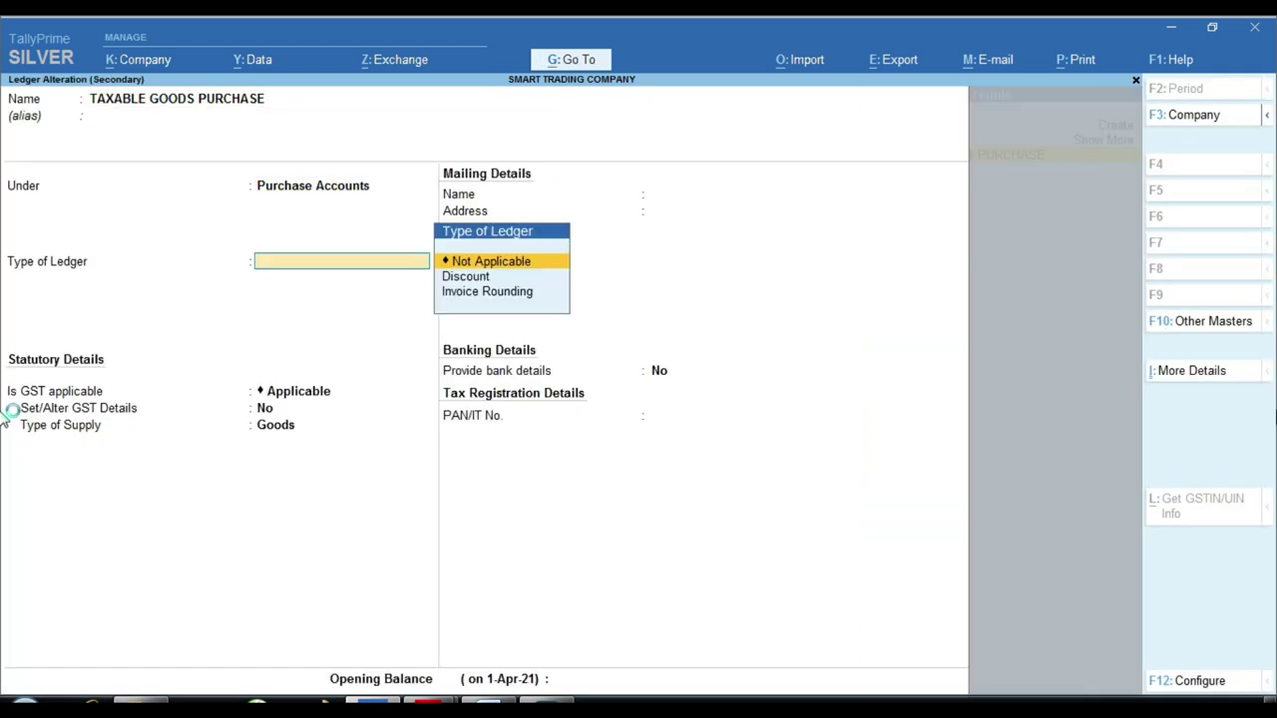
{"action": "key", "text": "Return"}
{"action": "key", "text": "Return"}
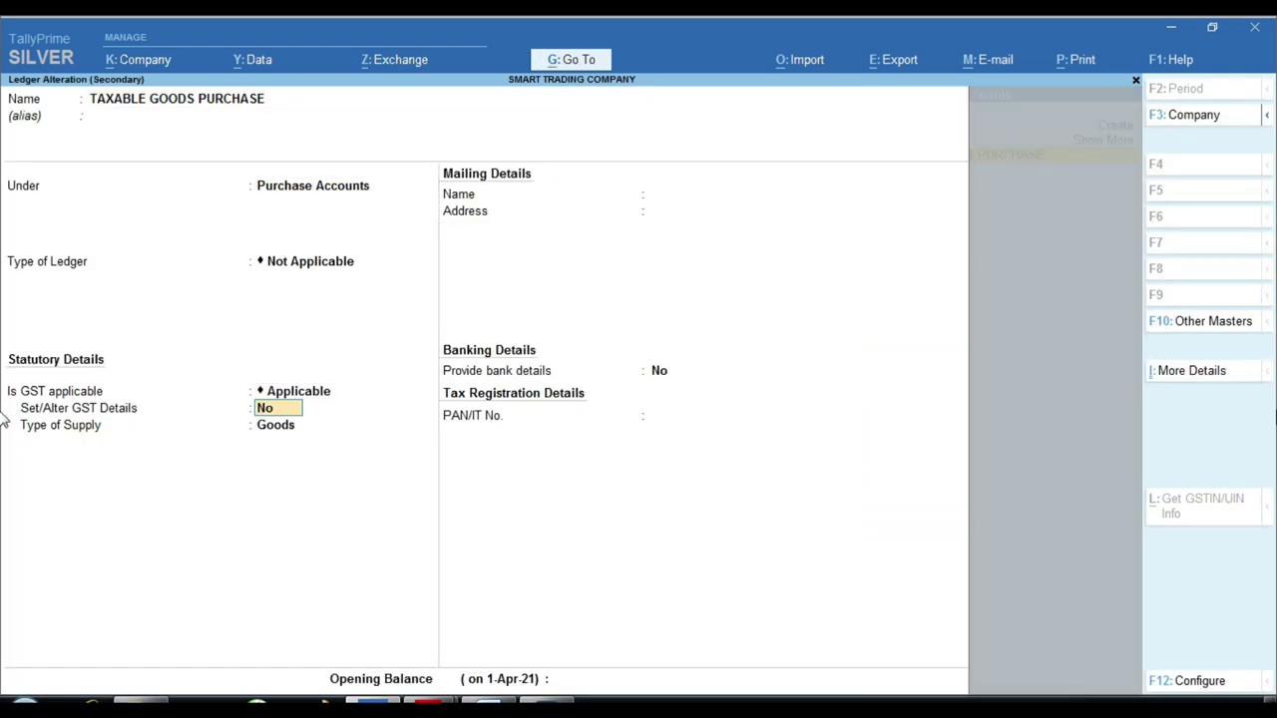
{"action": "key", "text": "Return"}
{"action": "key", "text": "Return"}
{"action": "key", "text": "Return"}
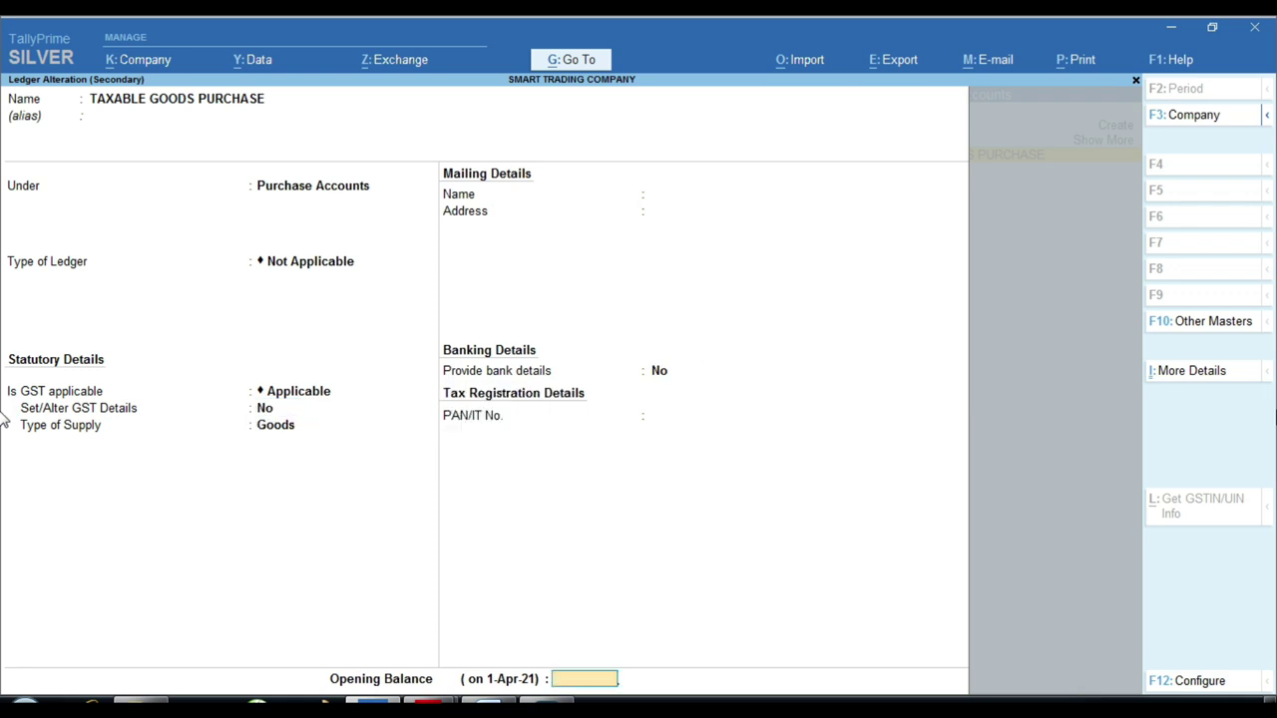
{"action": "key", "text": "Return"}
{"action": "key", "text": "Return"}
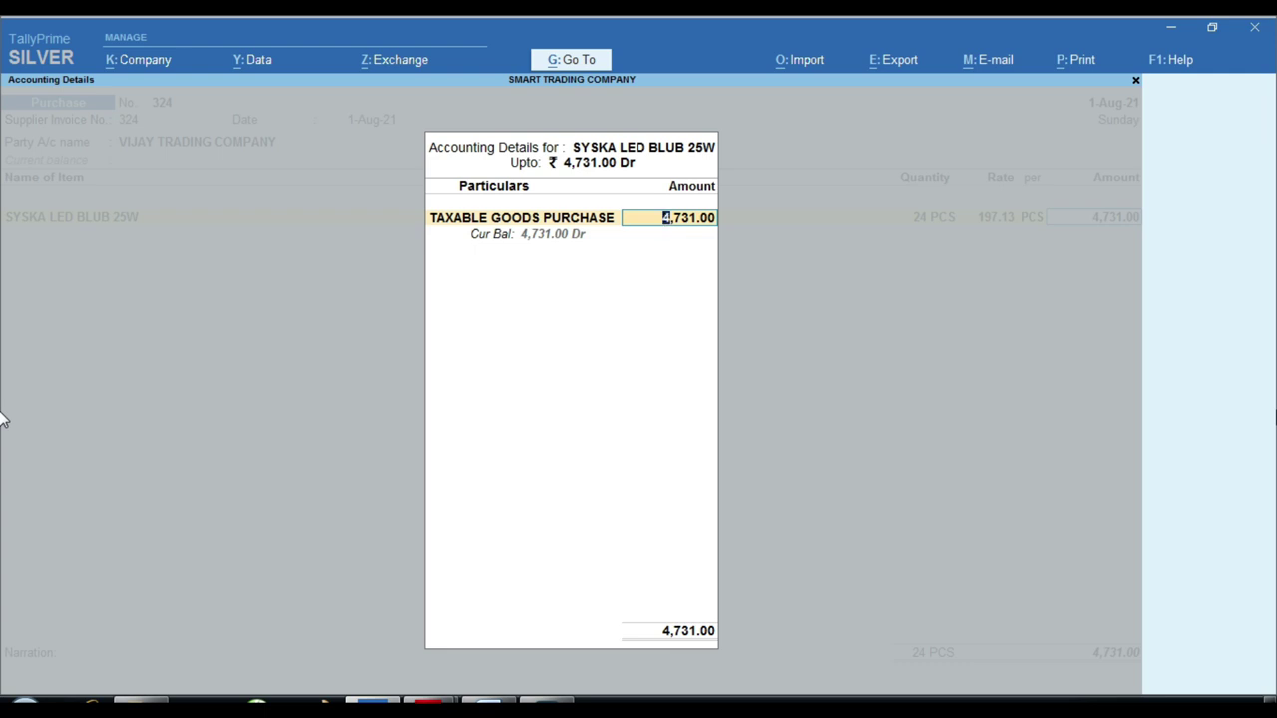
{"action": "key", "text": "Return"}
Consult the PDF invoice's second line, return to TallyPrime and add SYSKA LED BLUB 5W with quantity 75 PCS.
{"action": "key", "text": "alt+Tab"}
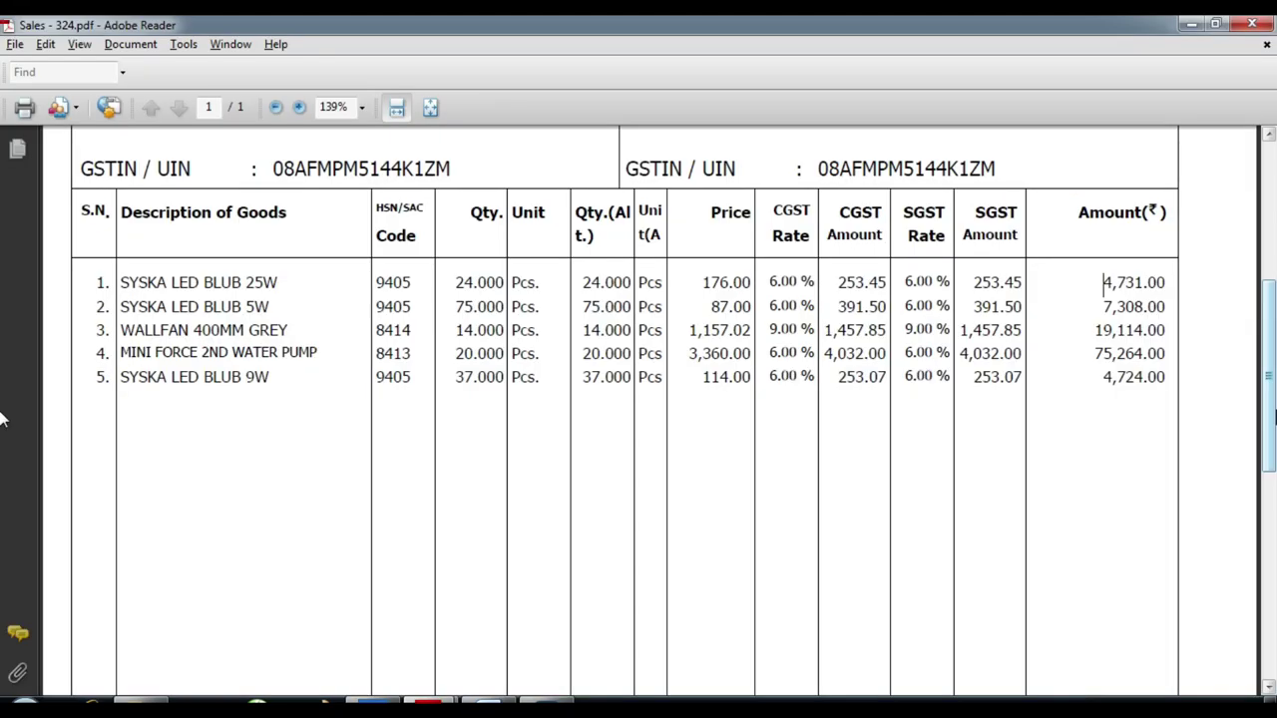
{"action": "key", "text": "alt+Tab"}
{"action": "type", "text": "5"}
{"action": "key", "text": "Down"}
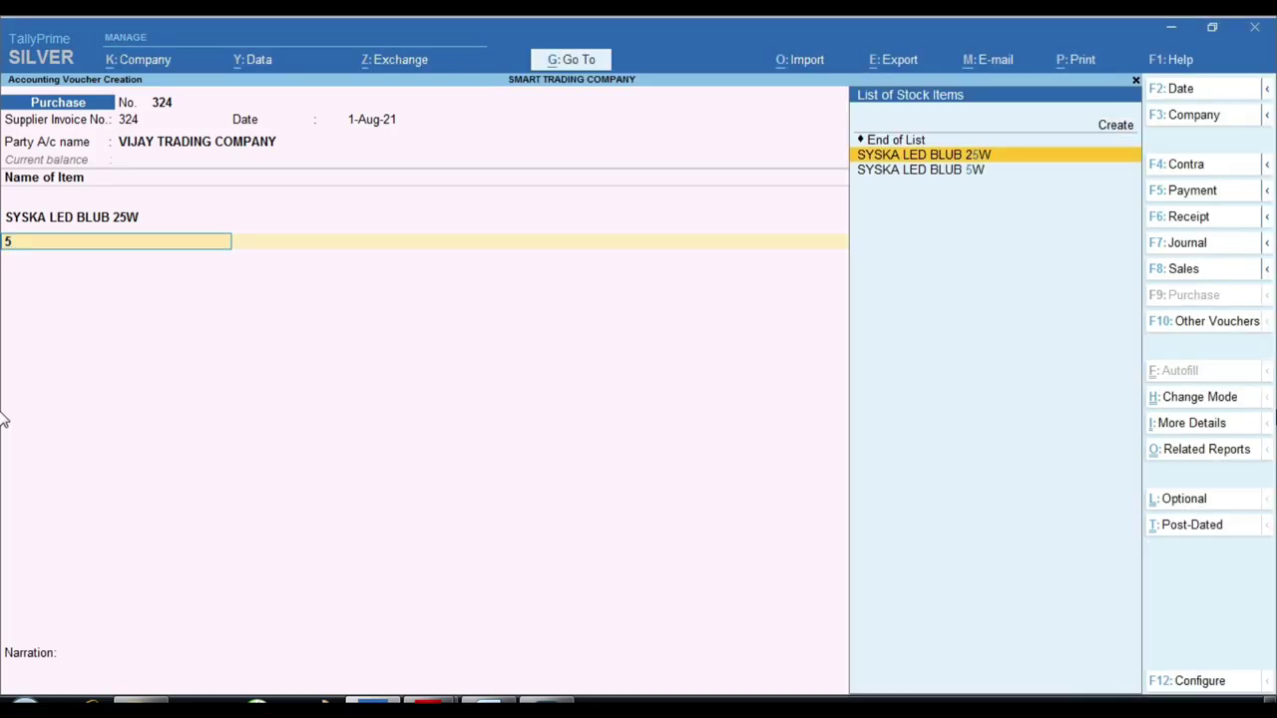
{"action": "key", "text": "Down"}
{"action": "key", "text": "Return"}
{"action": "key", "text": "alt+Tab"}
{"action": "key", "text": "alt+Tab"}
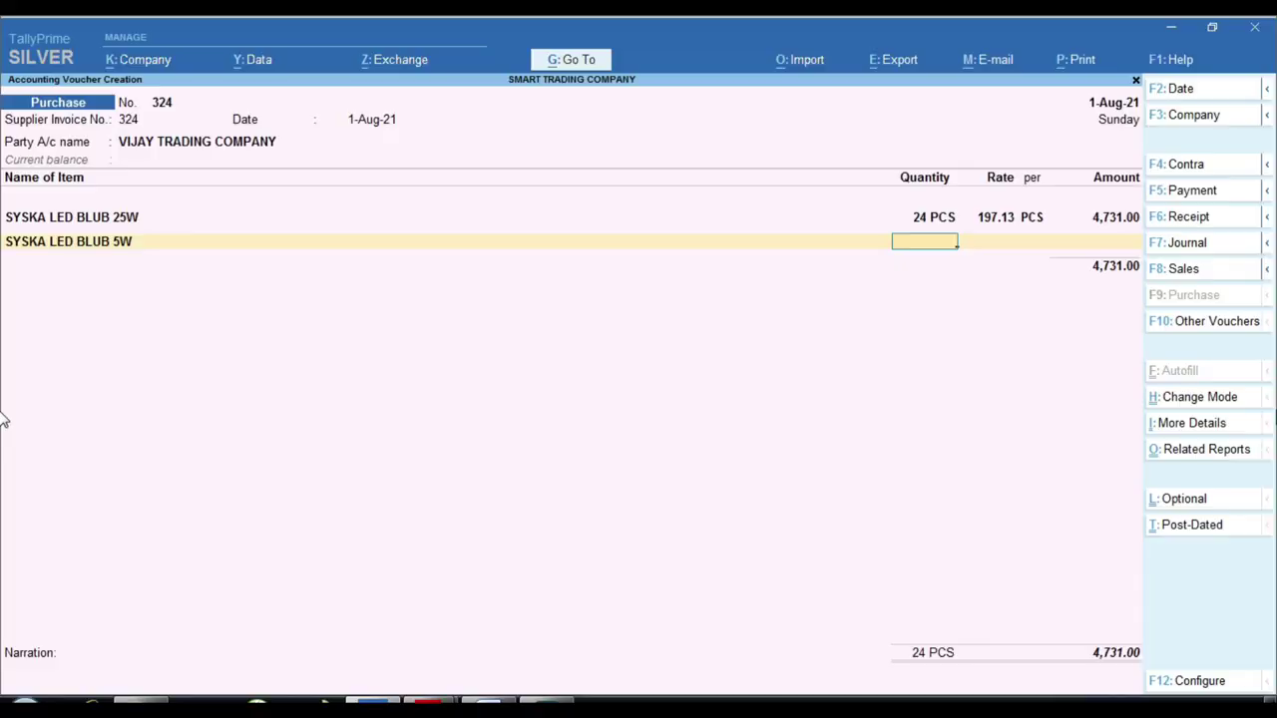
{"action": "type", "text": "75"}
{"action": "key", "text": "Return"}
{"action": "key", "text": "Return"}
Check the line amount in the PDF invoice, enter 7308 for SYSKA LED BLUB 5W and accept its purchase ledger allocation.
{"action": "key", "text": "alt+Tab"}
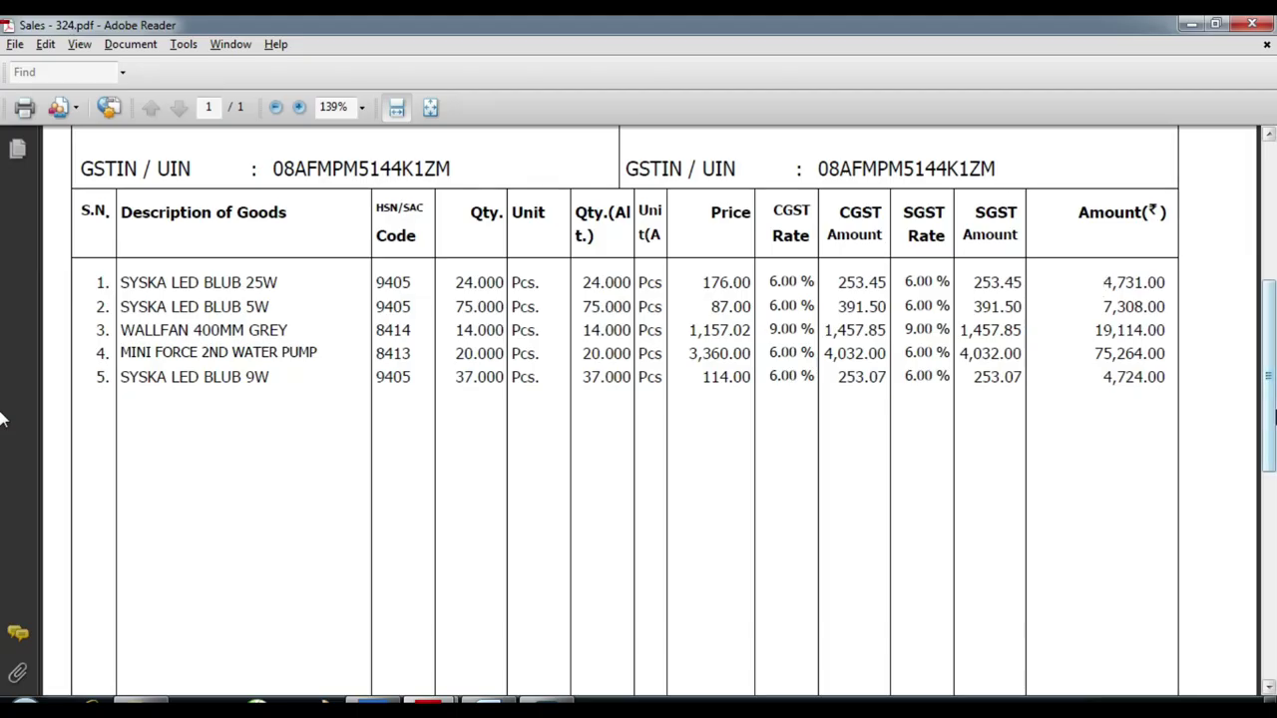
{"action": "key", "text": "alt+Tab"}
{"action": "type", "text": "7308"}
{"action": "key", "text": "Return"}
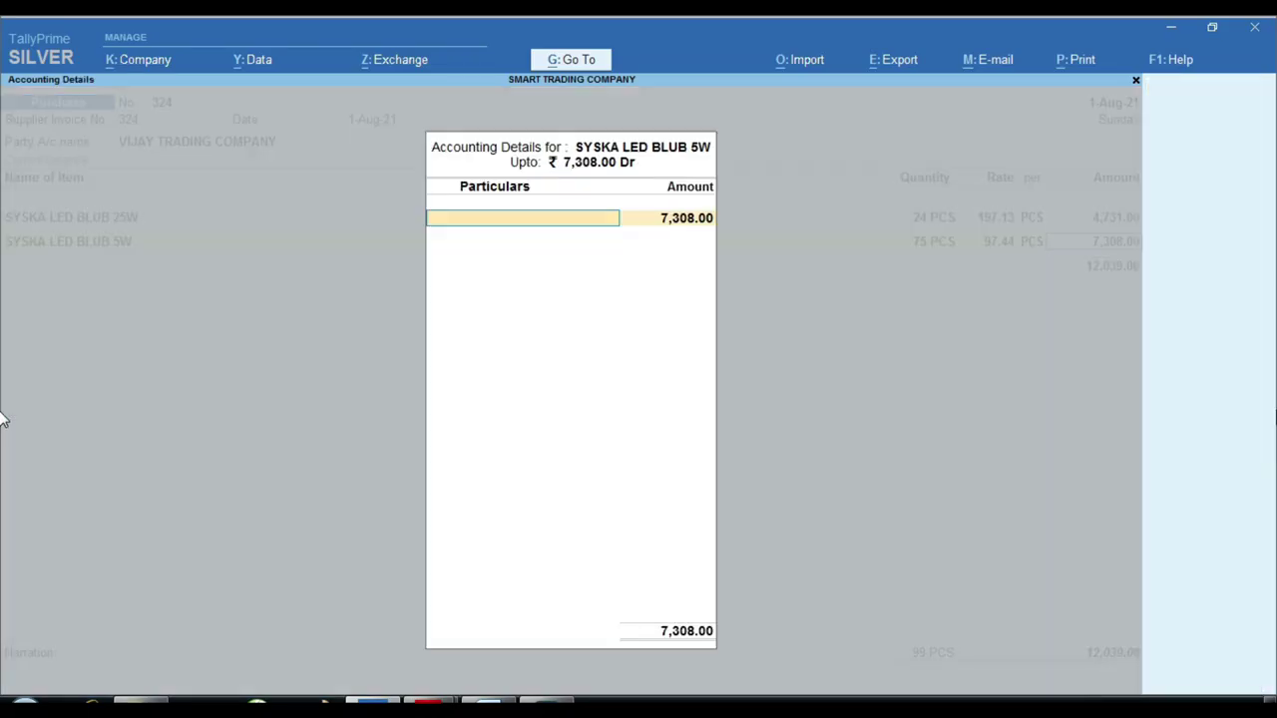
{"action": "key", "text": "Return"}
Consult the PDF invoice's third line, return to TallyPrime and add WALLFAN 400MM GREY with quantity 14 PCS.
{"action": "key", "text": "alt+Tab"}
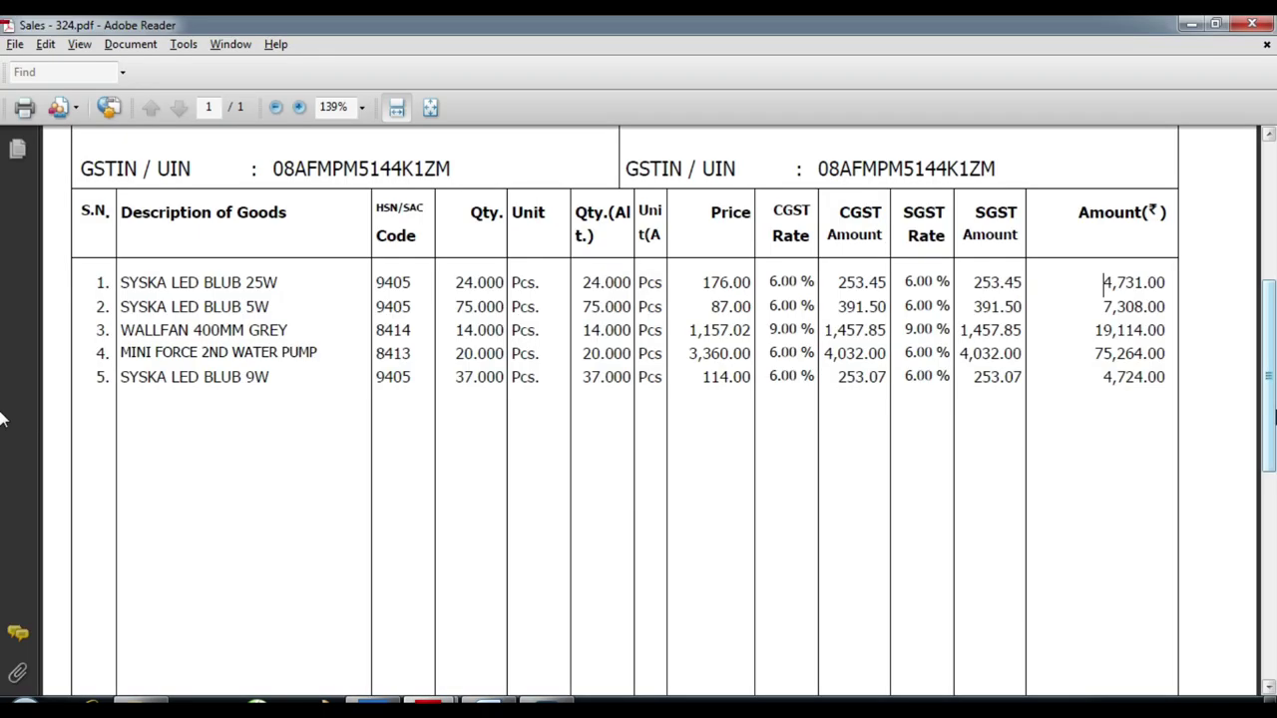
{"action": "key", "text": "alt+Tab"}
{"action": "type", "text": "wa"}
{"action": "key", "text": "Return"}
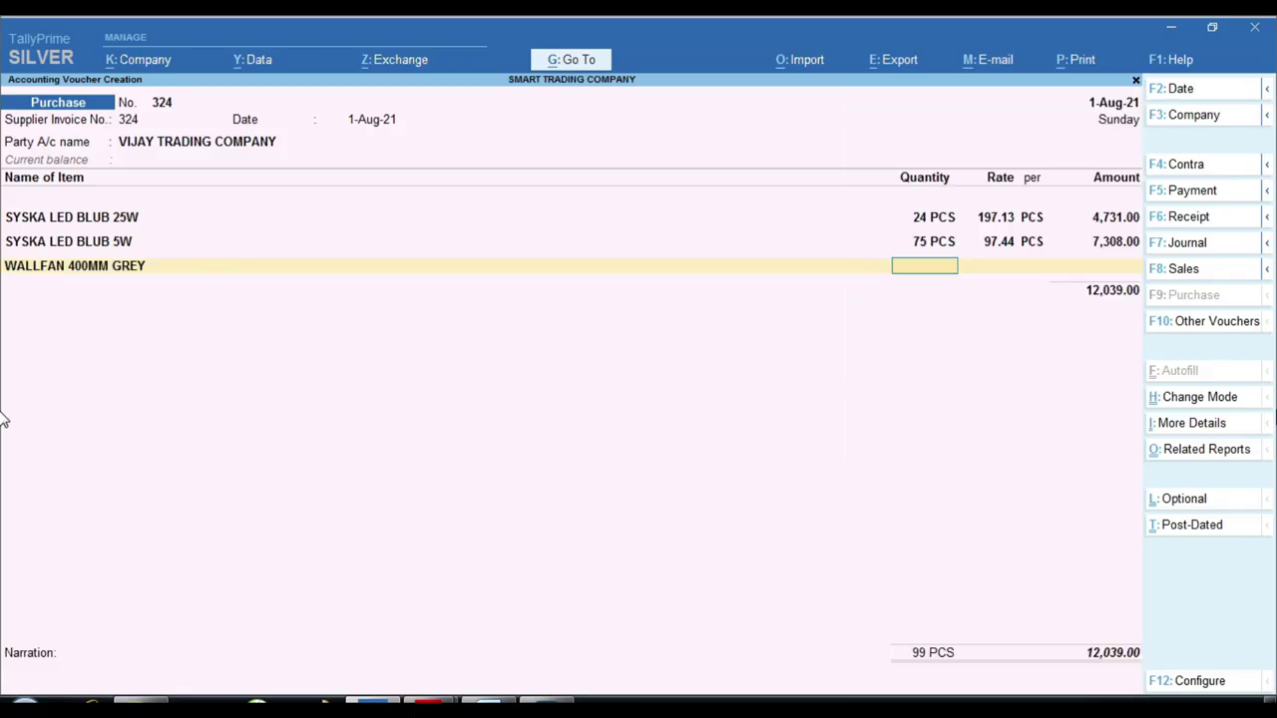
{"action": "key", "text": "alt+Tab"}
{"action": "key", "text": "alt+Tab"}
{"action": "type", "text": "14"}
{"action": "key", "text": "Return"}
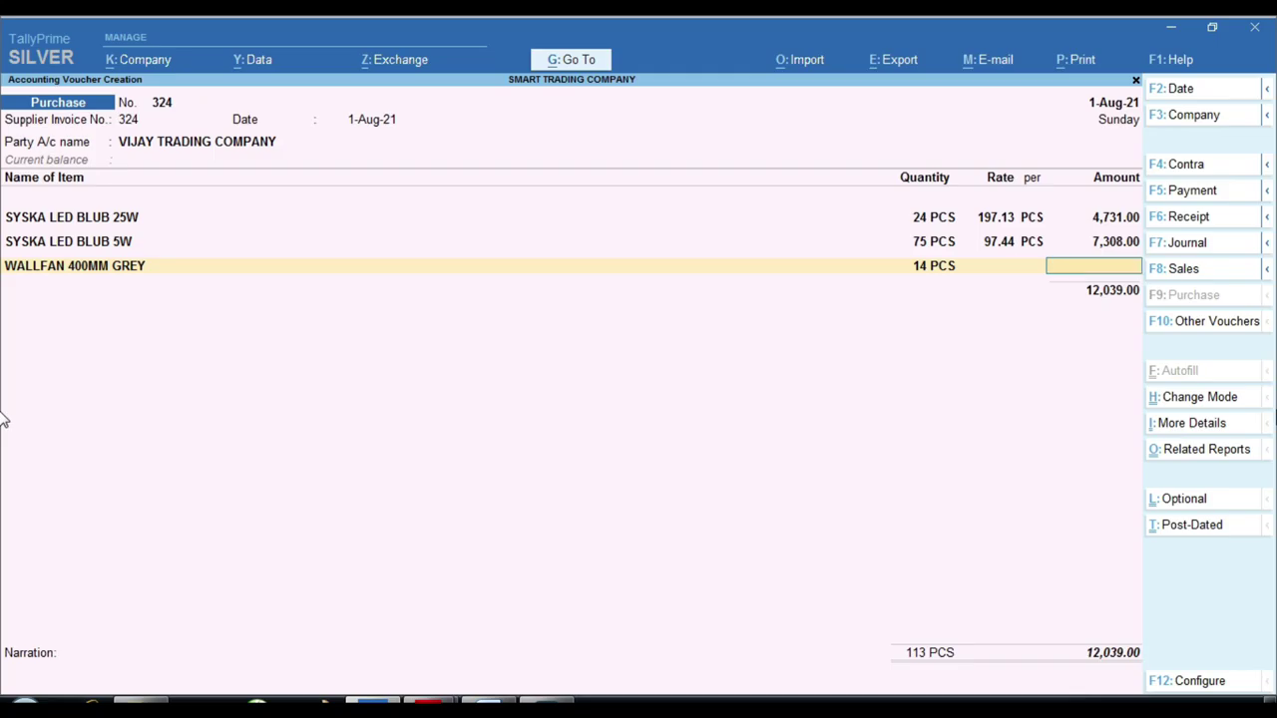
Check the line amount in the PDF invoice, enter 19114 for WALLFAN 400MM GREY and allocate it to TAXABLE GOODS PURCHASE.
{"action": "key", "text": "alt+Tab"}
{"action": "key", "text": "alt+Tab"}
{"action": "type", "text": "19114"}
{"action": "key", "text": "alt+Tab"}
{"action": "key", "text": "alt+Tab"}
{"action": "key", "text": "Return"}
{"action": "key", "text": "Return"}
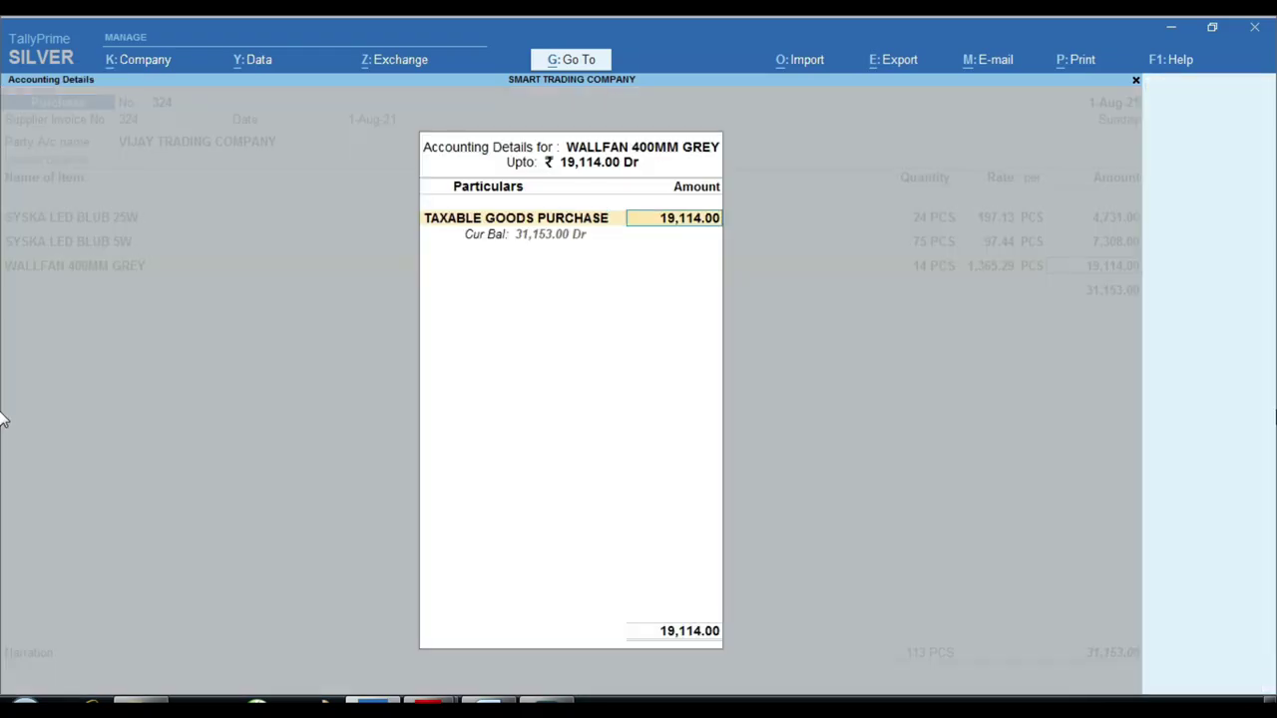
{"action": "key", "text": "Return"}
{"action": "key", "text": "Return"}
Consult the PDF invoice's fourth line, return to TallyPrime and add MINI FORCE 2ND WATER PUMP with quantity 20 PCS.
{"action": "key", "text": "alt+Tab"}
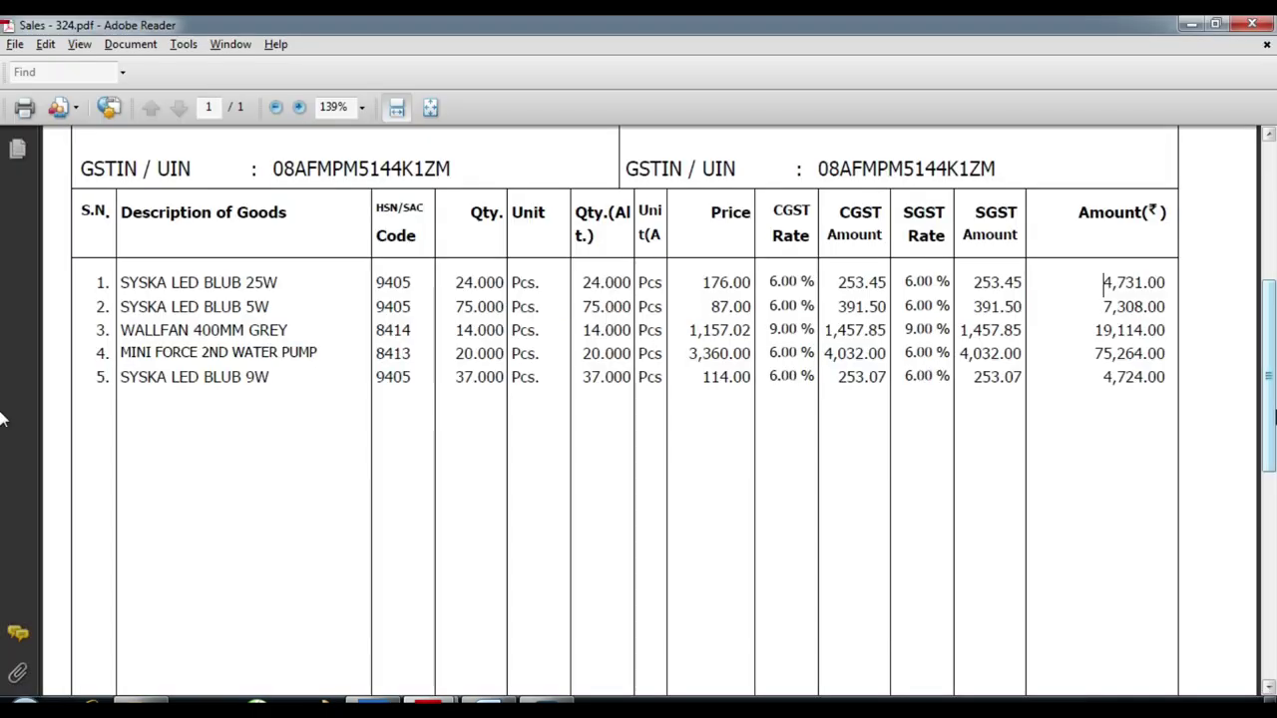
{"action": "key", "text": "alt+Tab"}
{"action": "type", "text": "PUM"}
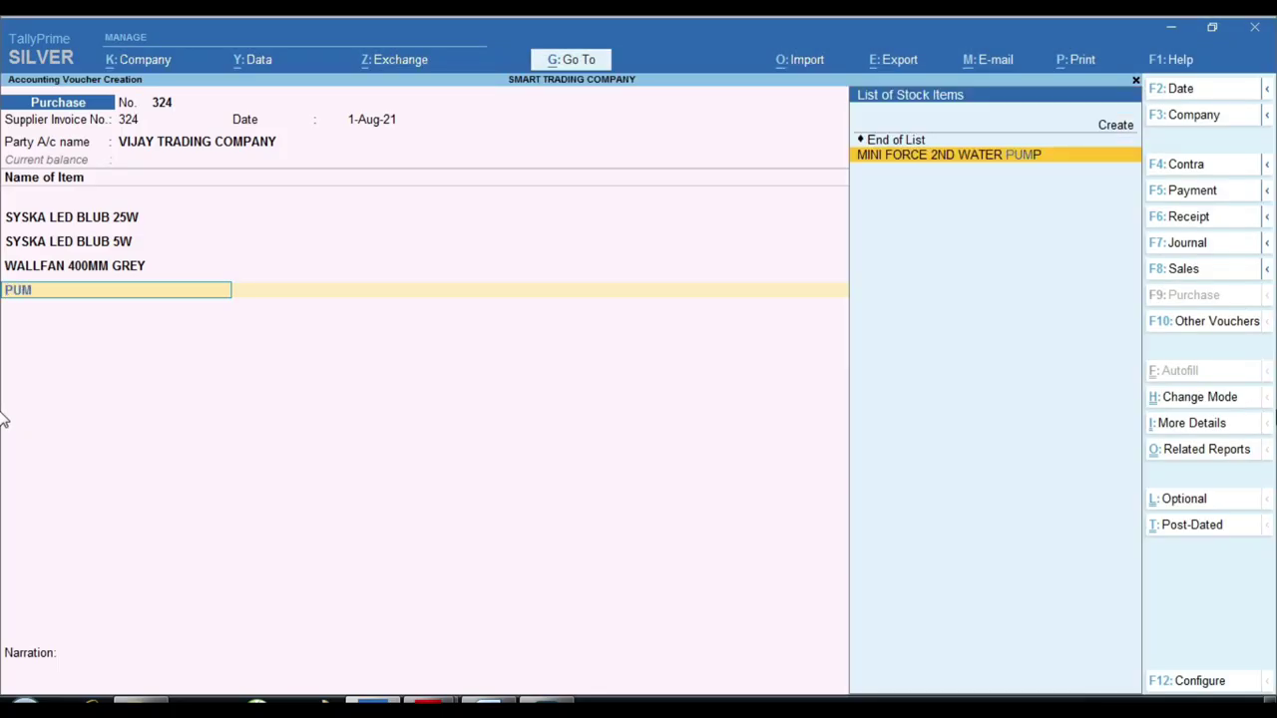
{"action": "key", "text": "Return"}
{"action": "key", "text": "alt+Tab"}
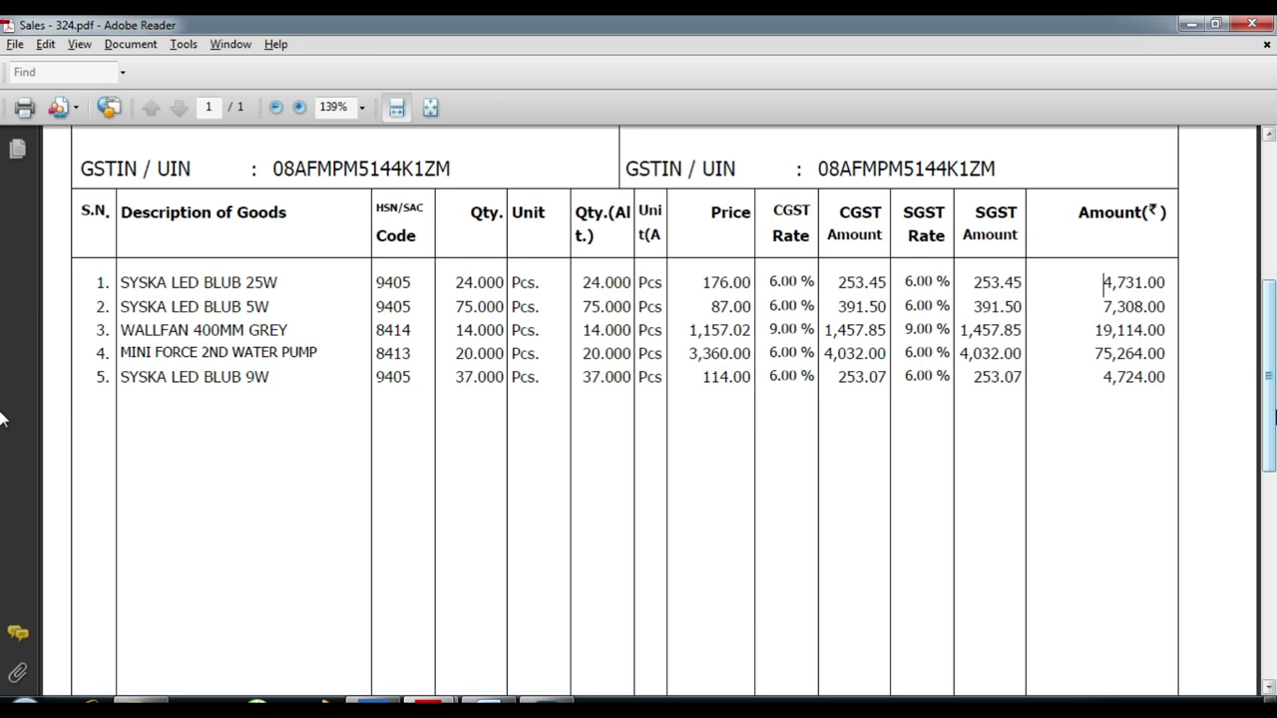
{"action": "key", "text": "alt+Tab"}
{"action": "type", "text": "20"}
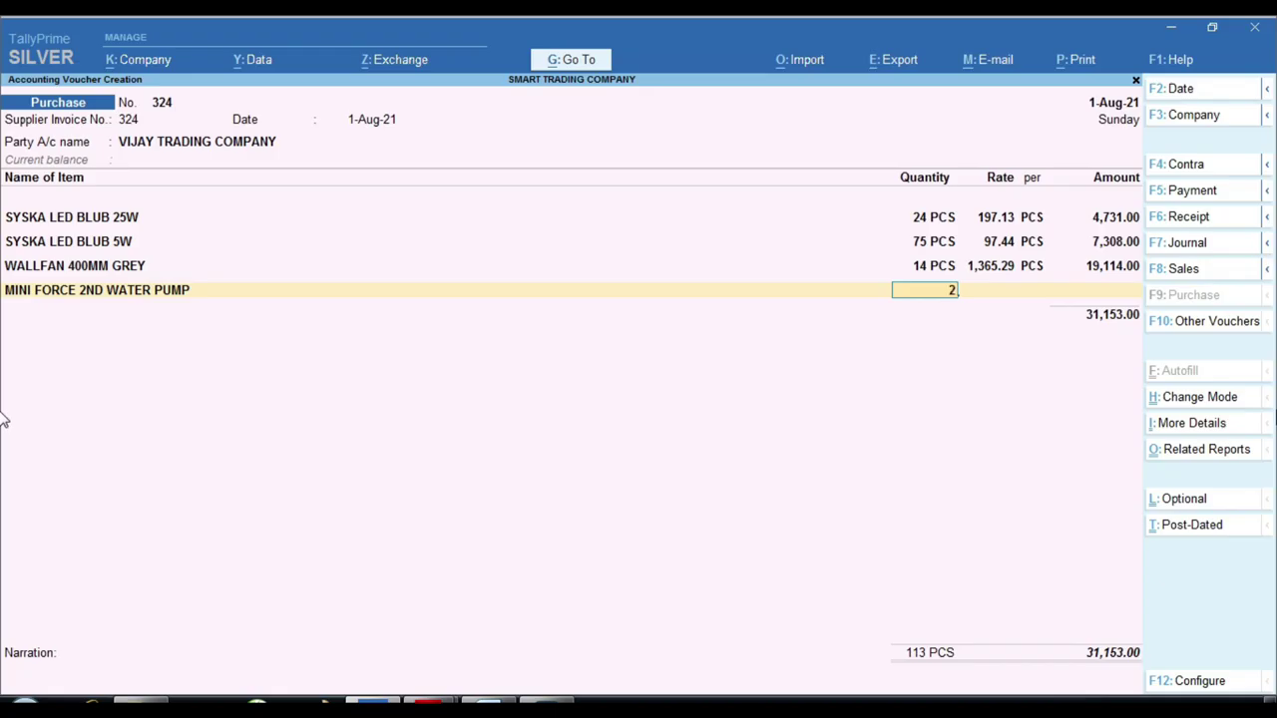
{"action": "key", "text": "Return"}
{"action": "key", "text": "Return"}
Check the line amount in the PDF invoice, enter 75264 for MINI FORCE 2ND WATER PUMP and accept its purchase ledger allocation.
{"action": "key", "text": "alt+Tab"}
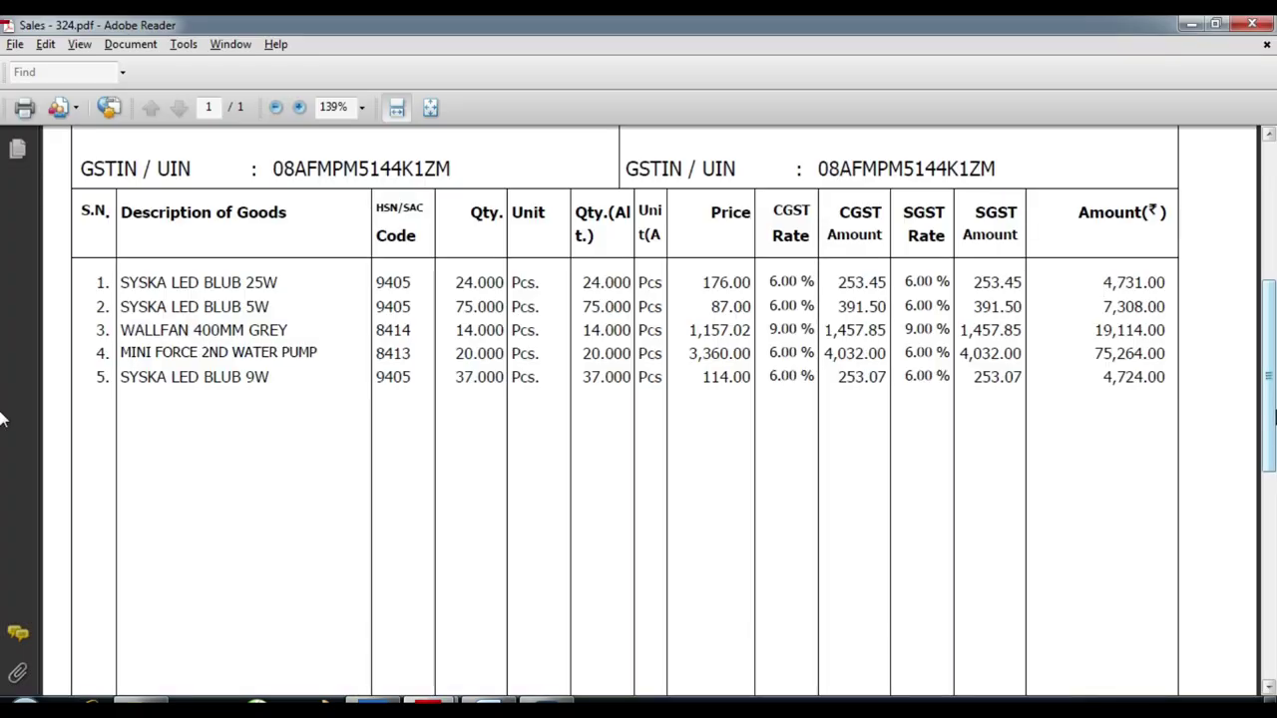
{"action": "key", "text": "alt+Tab"}
{"action": "type", "text": "75264"}
{"action": "key", "text": "Return"}
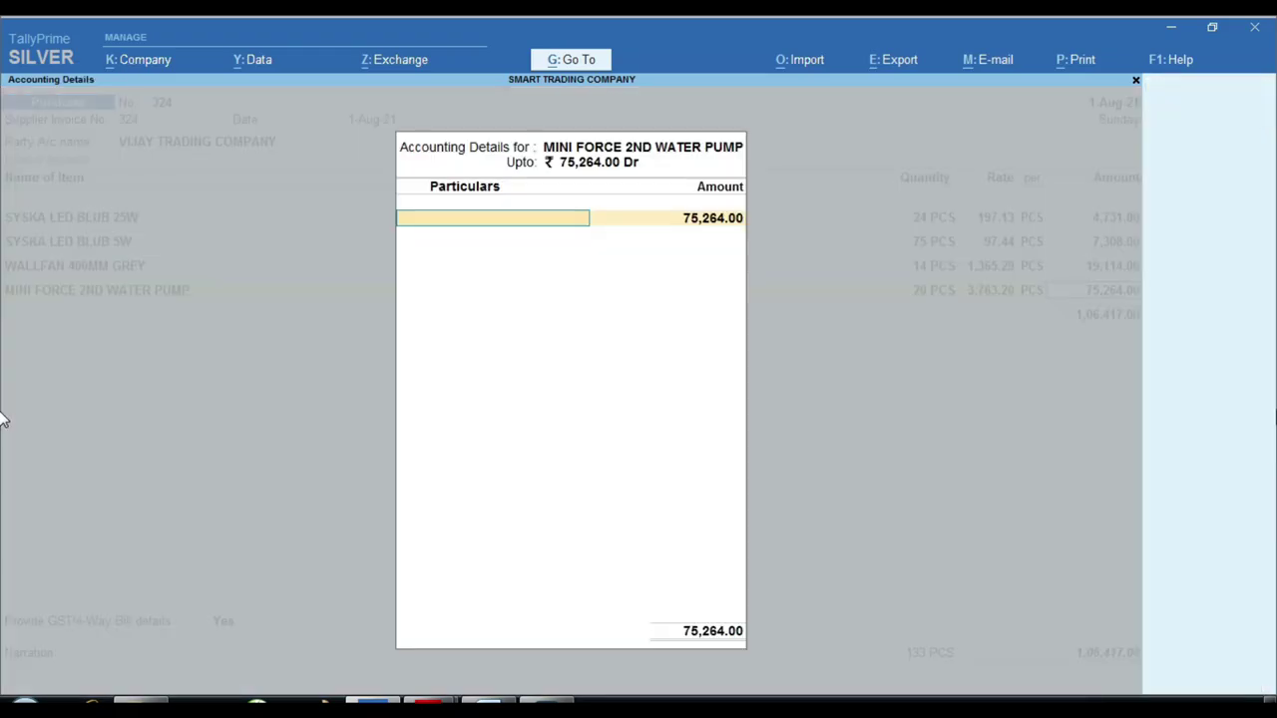
{"action": "key", "text": "Return"}
{"action": "key", "text": "Return"}
Consult the PDF invoice's fifth line, return to TallyPrime and add SYSKA LED BLUB 9W with quantity 37 PCS.
{"action": "key", "text": "alt+Tab"}
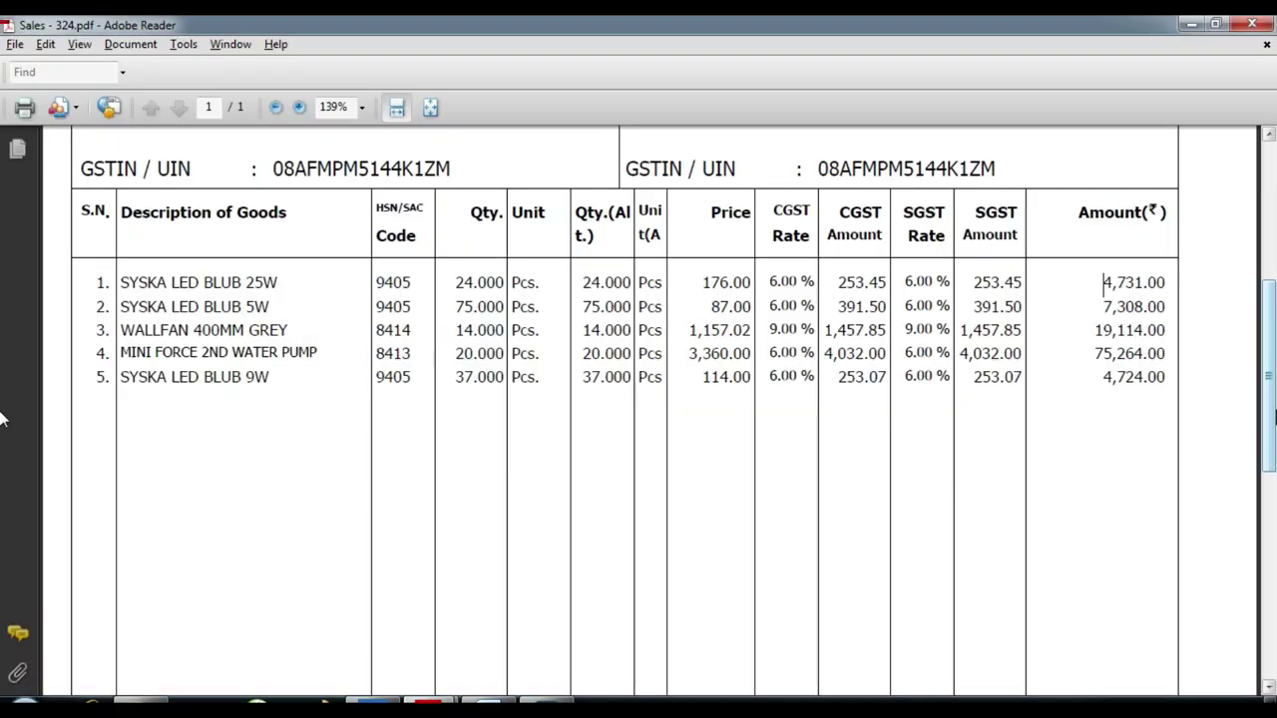
{"action": "key", "text": "alt+Tab"}
{"action": "type", "text": "s"}
{"action": "key", "text": "Return"}
{"action": "key", "text": "alt+Tab"}
{"action": "key", "text": "alt+Tab"}
{"action": "type", "text": "37"}
{"action": "key", "text": "Return"}
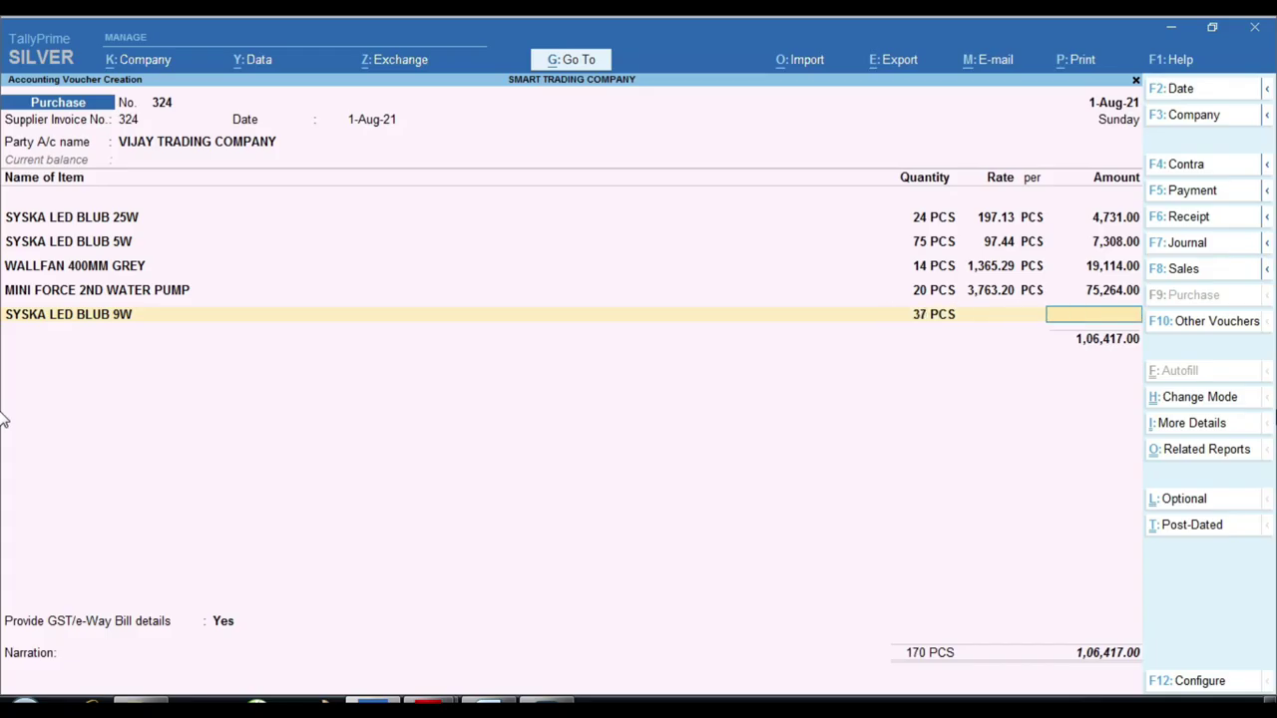
Check the PDF invoice, enter 4,724 for SYSKA LED BLUB 9W, accept its purchase ledger allocation and end the item list.
{"action": "key", "text": "alt+Tab"}
{"action": "key", "text": "alt+Tab"}
{"action": "type", "text": "4,724"}
{"action": "key", "text": "Return"}
{"action": "key", "text": "Return"}
{"action": "key", "text": "Return"}
{"action": "key", "text": "Return"}
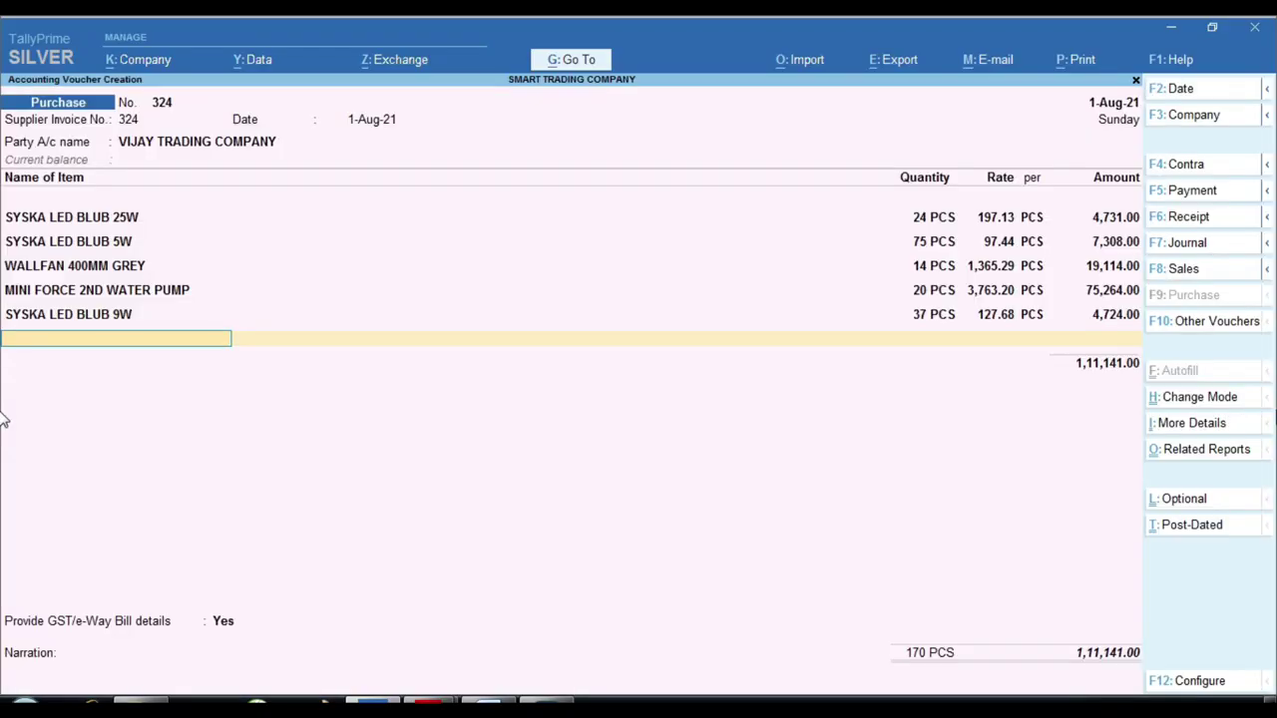
{"action": "key", "text": "Return"}
Compare the voucher total with the grand total in the Sales - 324 PDF invoice and return to TallyPrime.
{"action": "key", "text": "ctrl"}
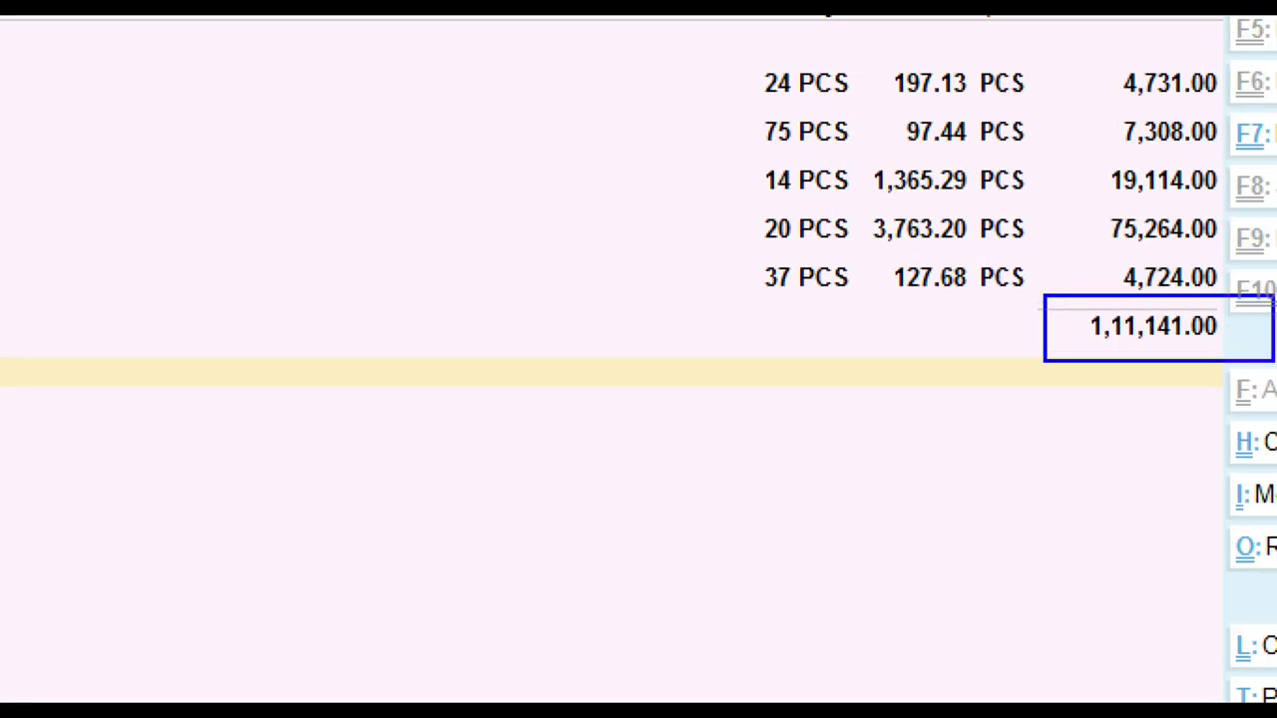
{"action": "key", "text": "ctrl+a"}
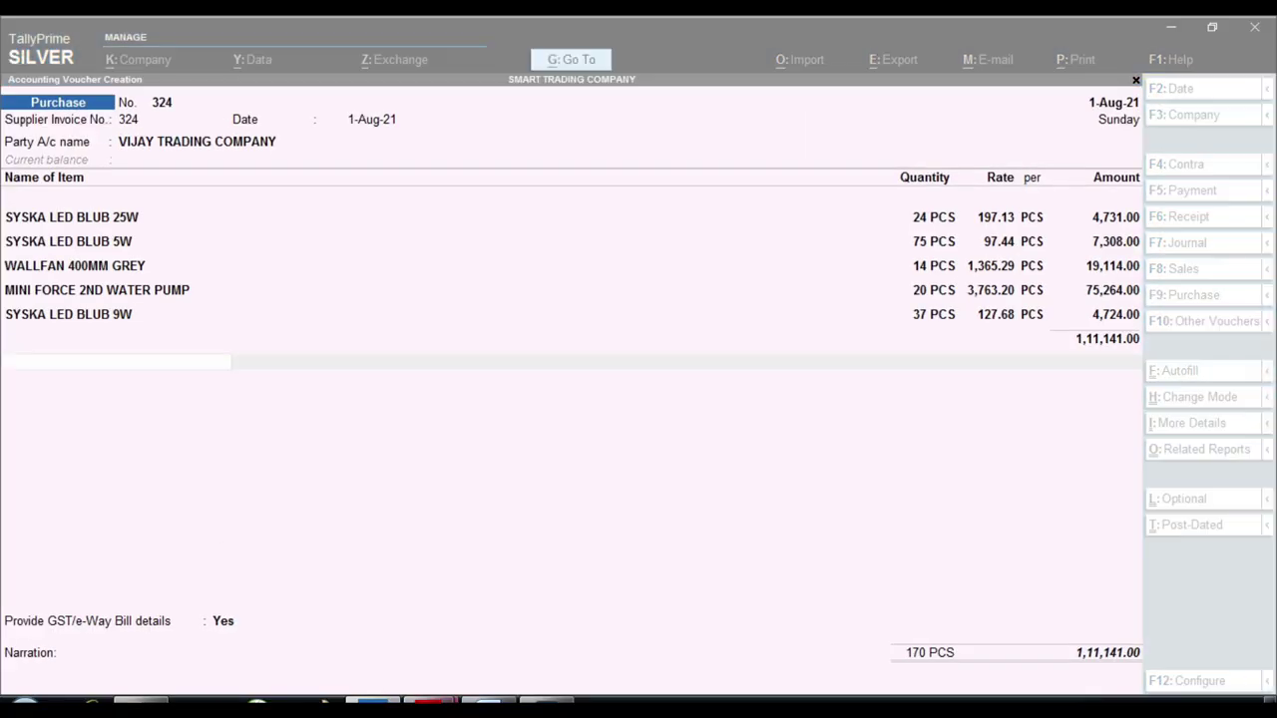
{"action": "mouse_move", "coordinate": [429, 703]}
{"action": "left_click", "coordinate": [521, 625]}
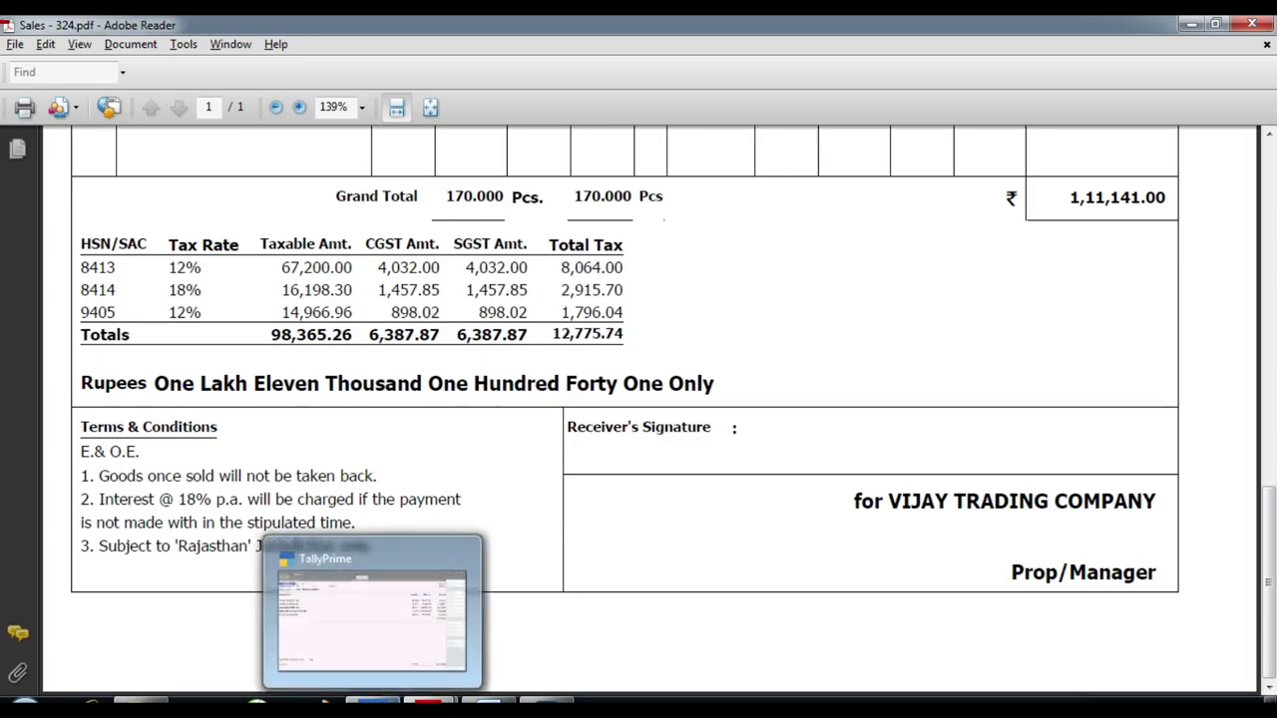
{"action": "left_click", "coordinate": [399, 700]}
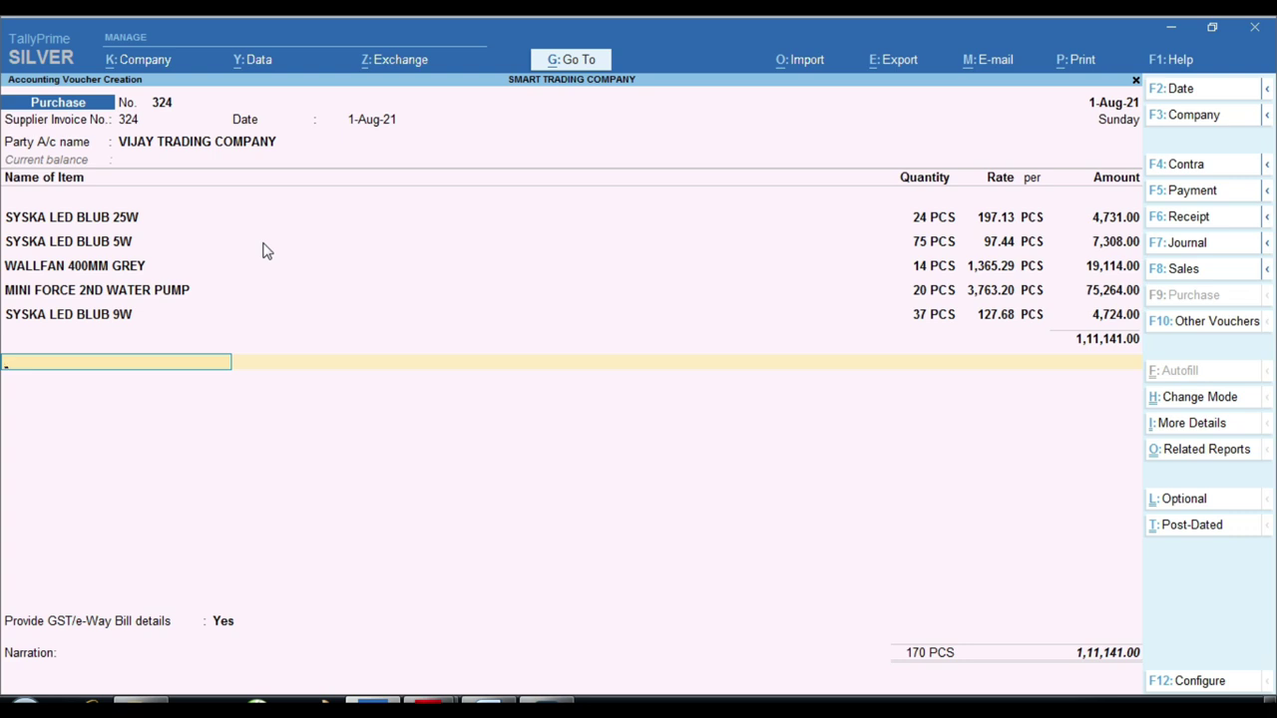
Set Provide GST/e-Way Bill details to No, leave the narration empty and save the purchase voucher.
{"action": "key", "text": "Return"}
{"action": "key", "text": "n"}
{"action": "key", "text": "Return"}
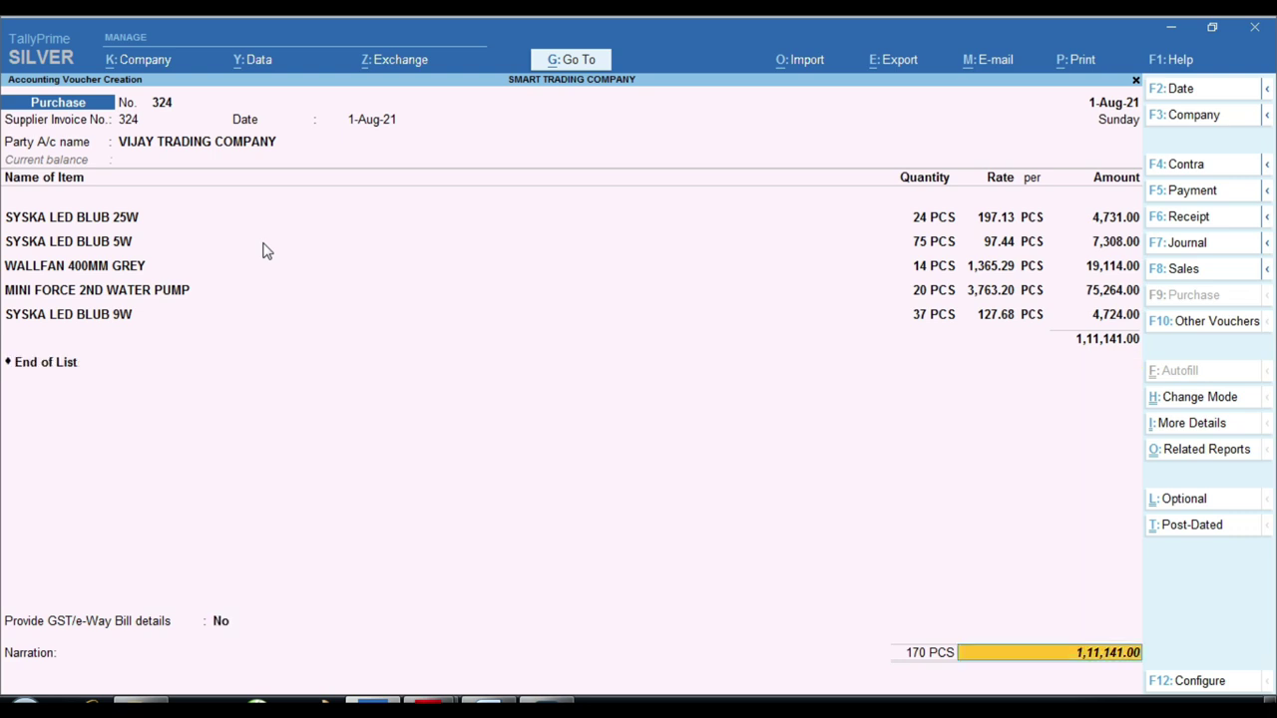
{"action": "key", "text": "Return"}
{"action": "key", "text": "Return"}
{"action": "key", "text": "Return"}
{"action": "key", "text": "Return"}
{"action": "key", "text": "Return"}
{"action": "key", "text": "Return"}
{"action": "key", "text": "Return"}
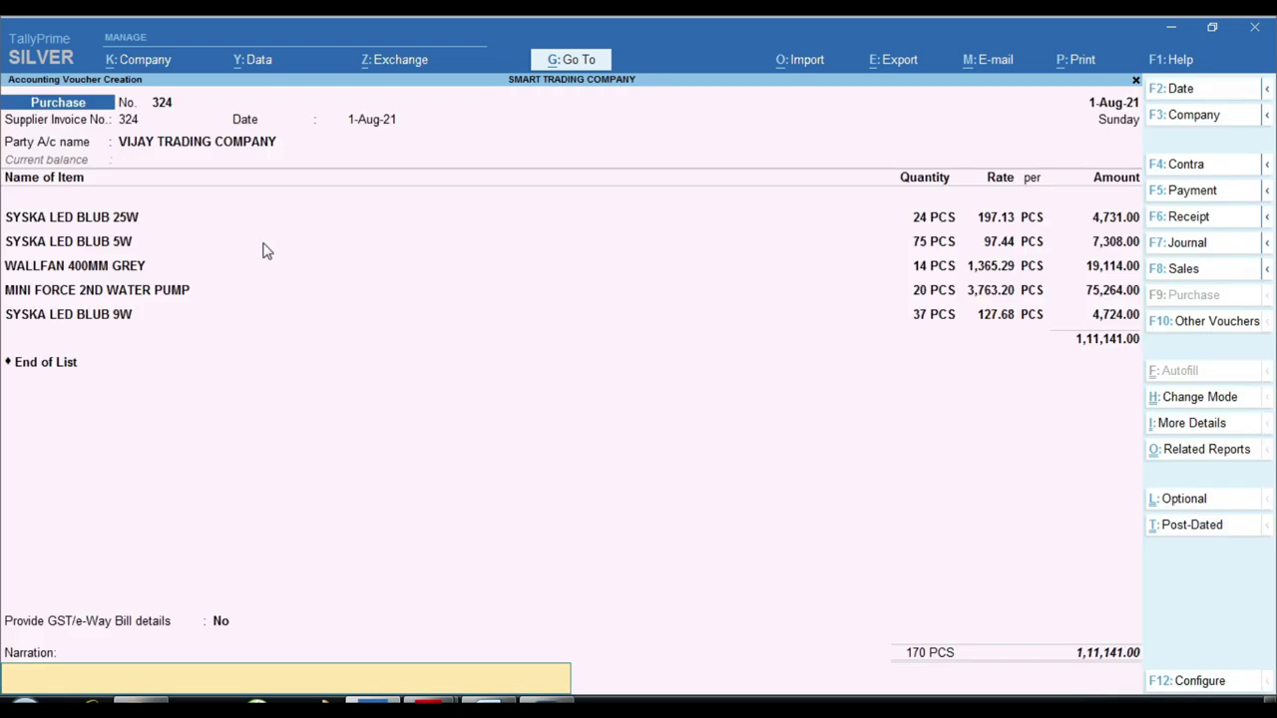
{"action": "key", "text": "Return"}
{"action": "key", "text": "Return"}
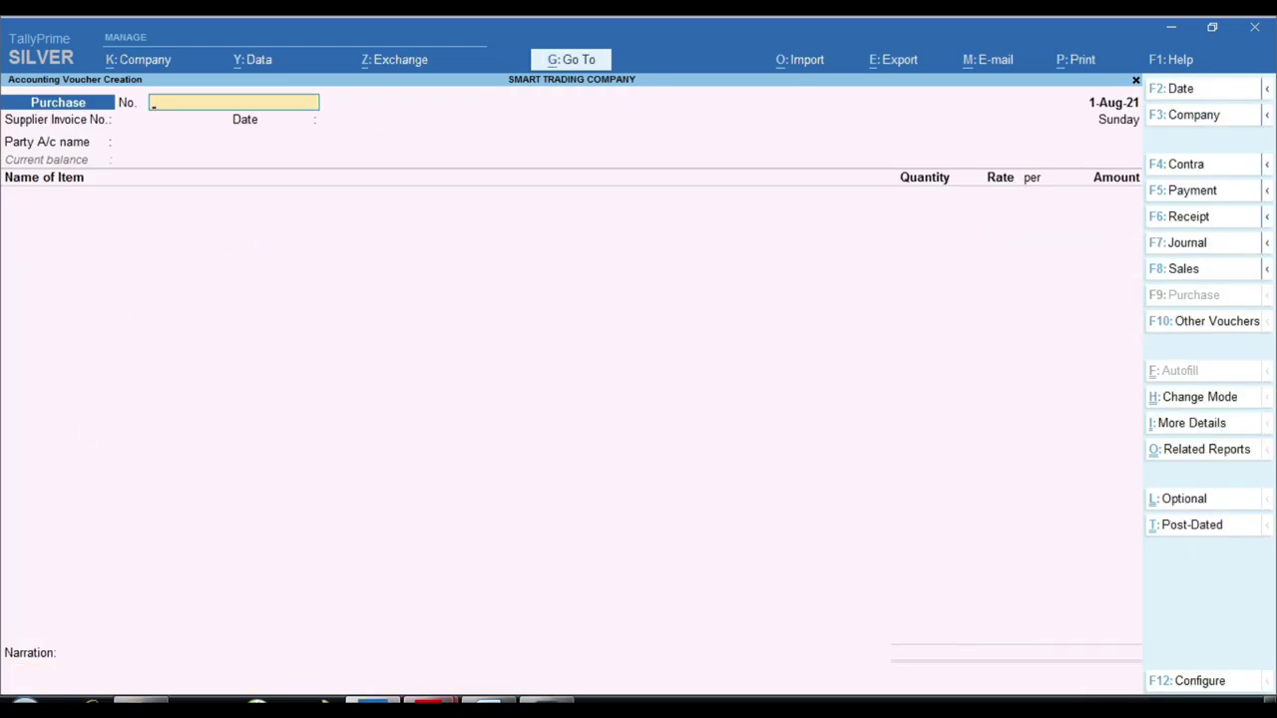
Consult the ABC ENTER.pdf bill of supply, return to TallyPrime and set the new purchase voucher number to 1/2021-22.
{"action": "mouse_move", "coordinate": [429, 701]}
{"action": "left_click", "coordinate": [357, 607]}
{"action": "left_click", "coordinate": [537, 345]}
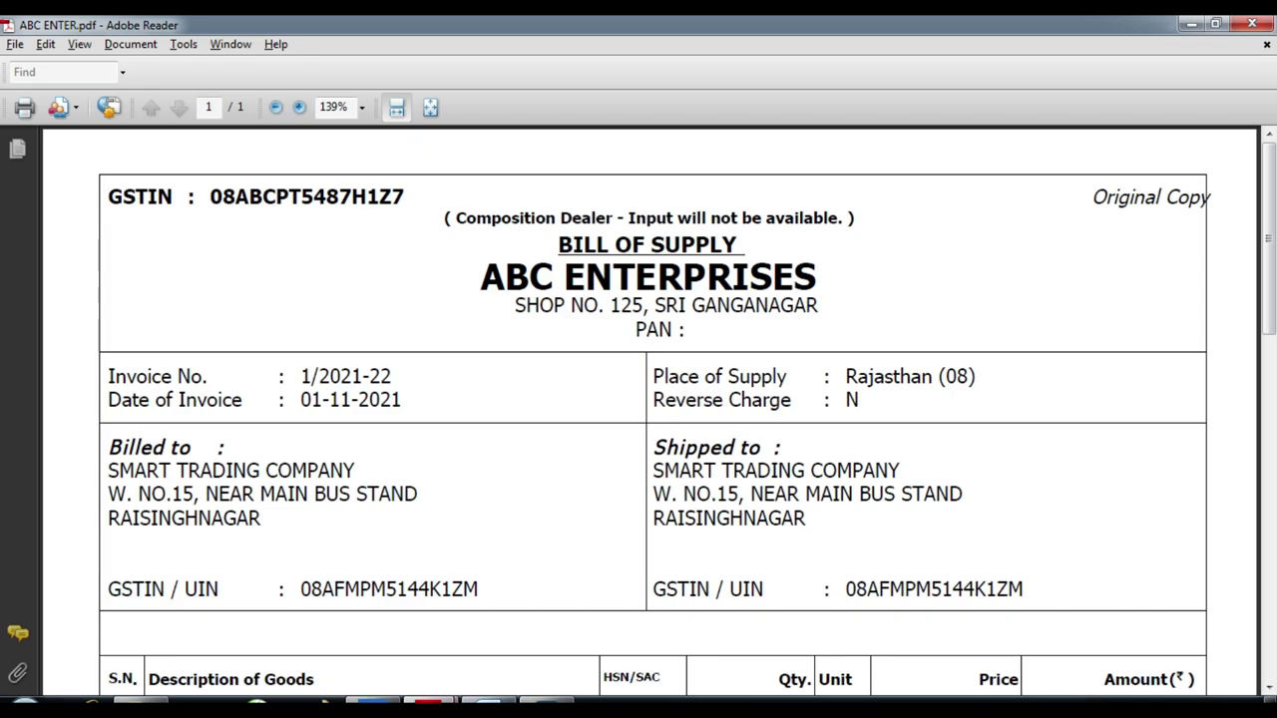
{"action": "key", "text": "alt+Tab"}
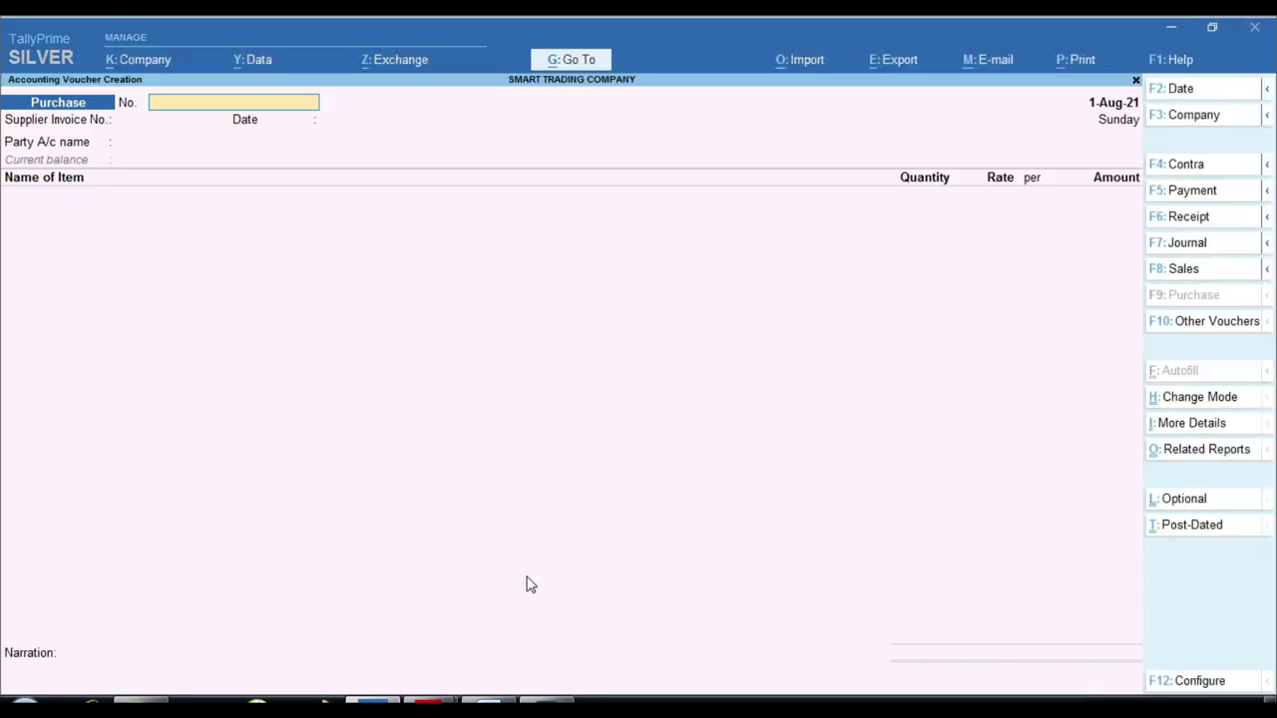
{"action": "key", "text": "alt+Tab"}
{"action": "key", "text": "alt+Tab"}
{"action": "type", "text": "1/2021-22"}
{"action": "key", "text": "Return"}
Check the invoice date in the ABC ENTERPRISES bill and set the voucher date in TallyPrime to 1-Nov-21.
{"action": "key", "text": "alt+Tab"}
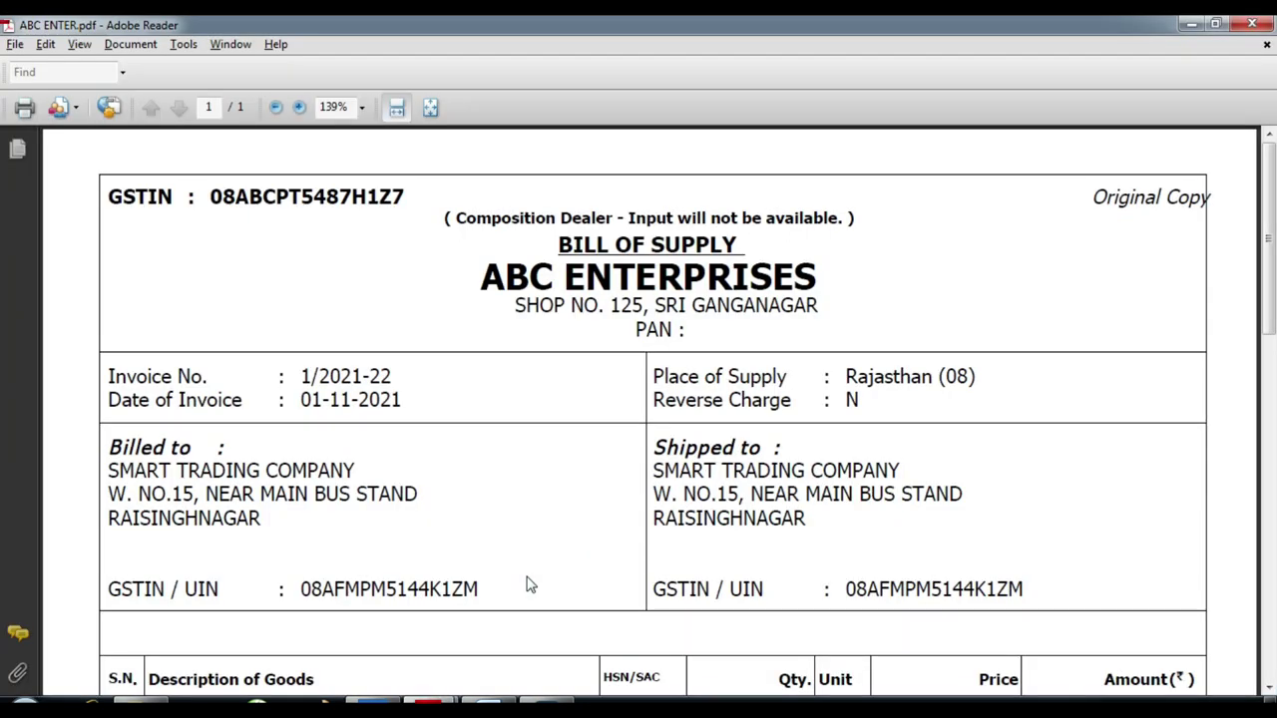
{"action": "key", "text": "alt+Tab"}
{"action": "key", "text": "F2"}
{"action": "type", "text": "1."}
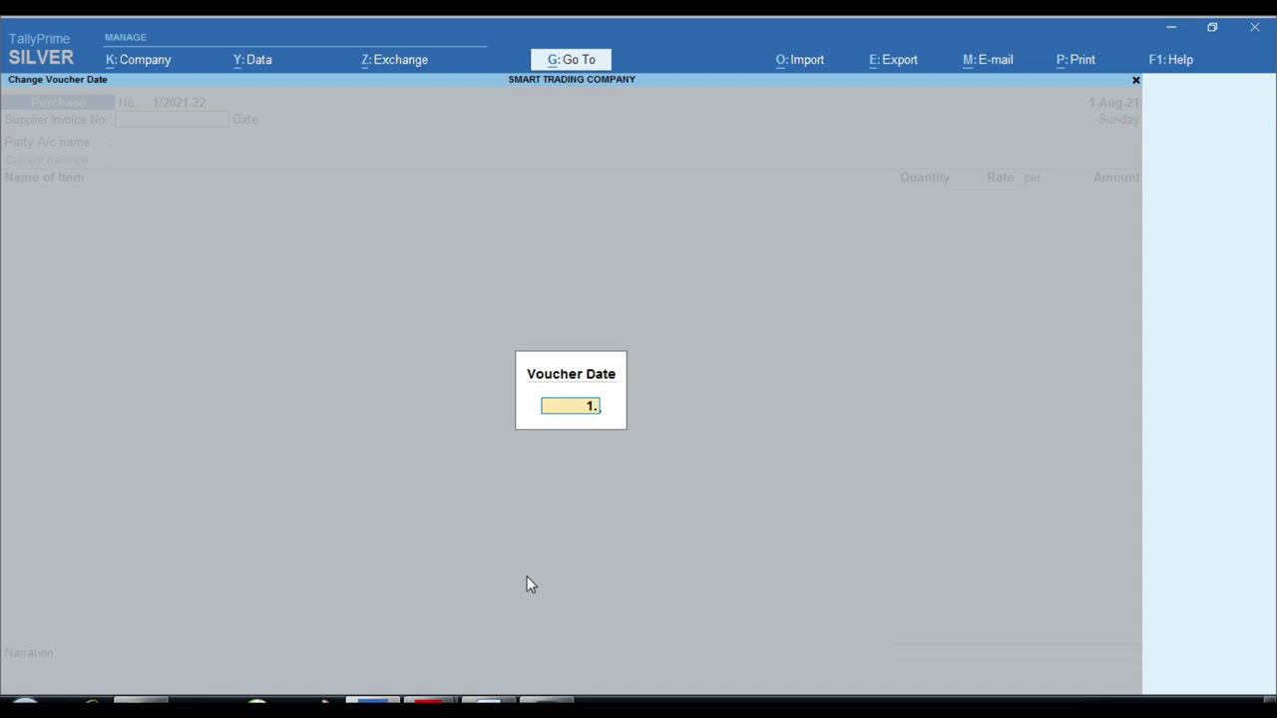
{"action": "type", "text": "11"}
{"action": "key", "text": "Return"}
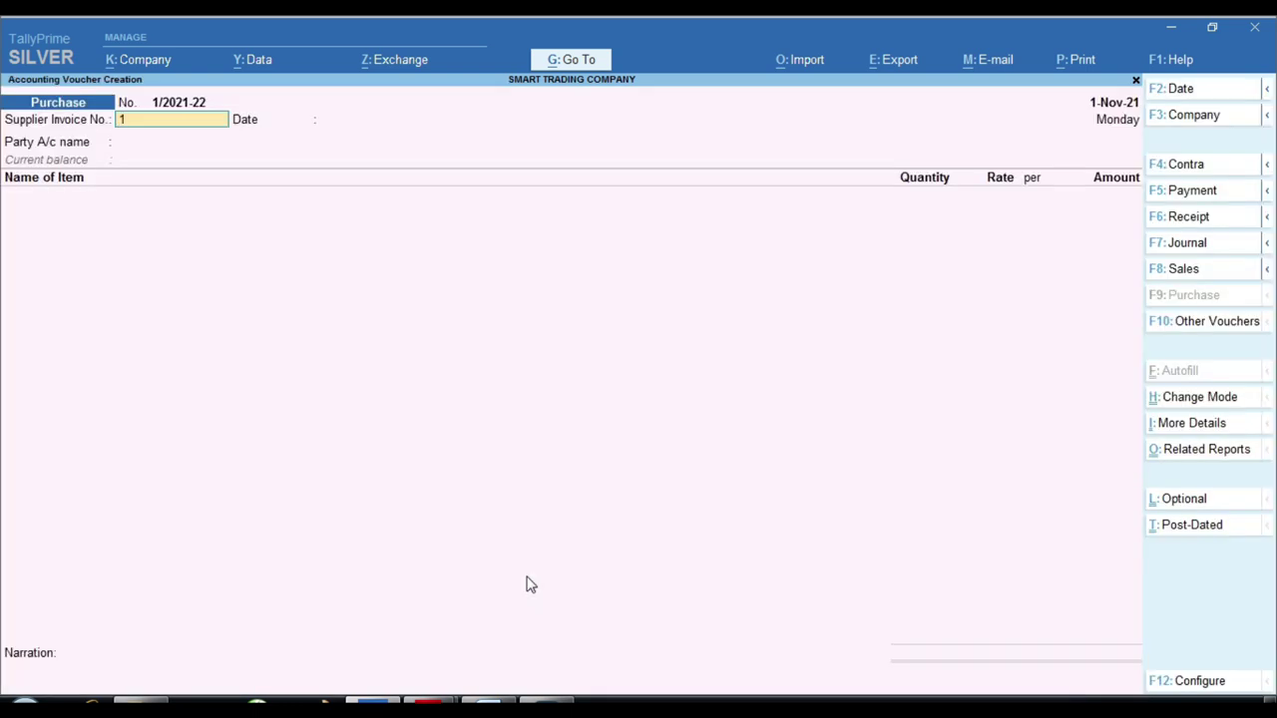
Enter supplier invoice number 1/2021-22, accept its 1-Nov-21 date and choose ABC ENTERPRISES as the party account.
{"action": "type", "text": "1/2021-22"}
{"action": "key", "text": "Return"}
{"action": "key", "text": "Return"}
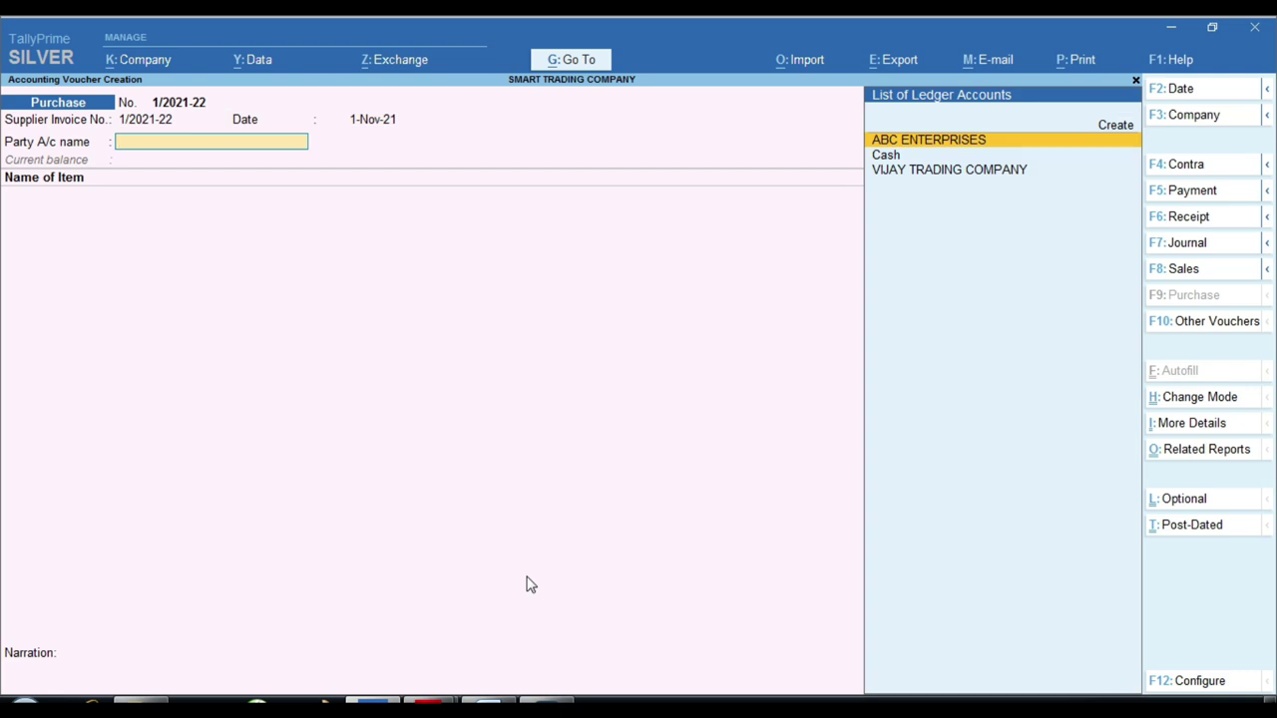
{"action": "key", "text": "Return"}
Consult the goods line in the ABC ENTERPRISES bill and start a new TallyPrime stock item named HP KEYBOARD 124.
{"action": "key", "text": "alt+Tab"}
{"action": "scroll", "coordinate": [228, 650], "scroll_direction": "down", "scroll_amount": 5}
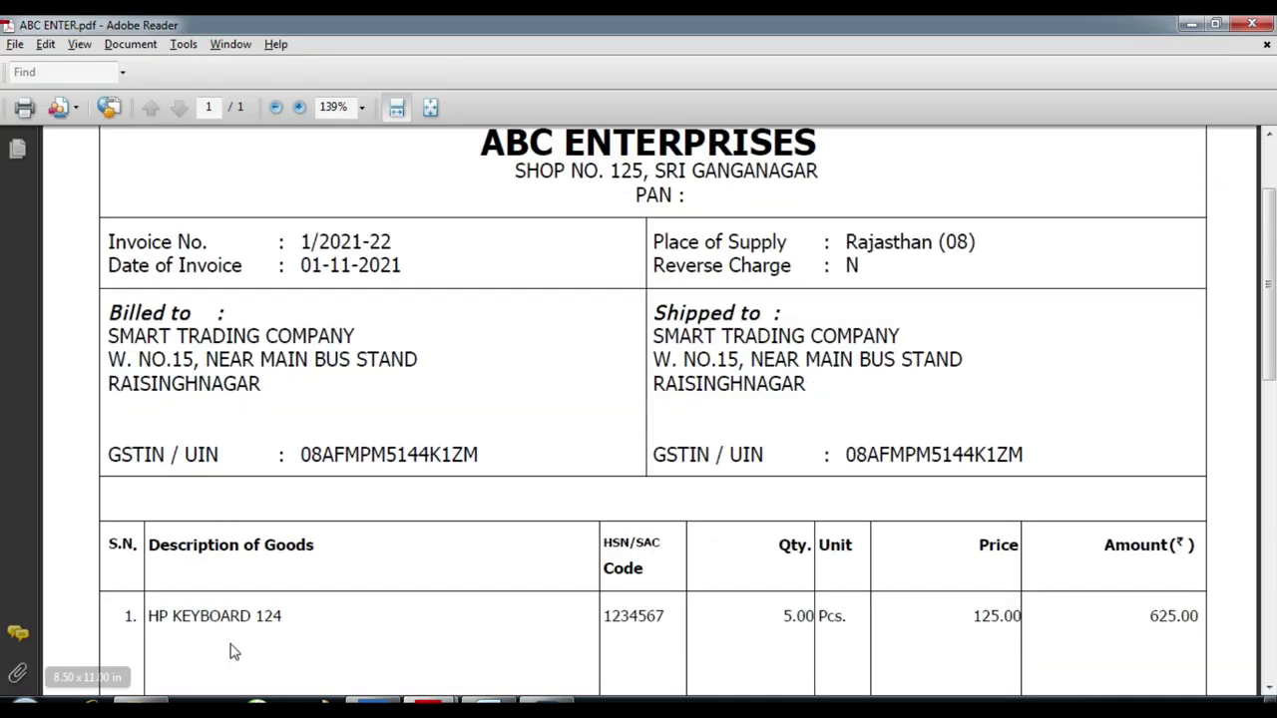
{"action": "left_click", "coordinate": [210, 447]}
{"action": "key", "text": "alt+Tab"}
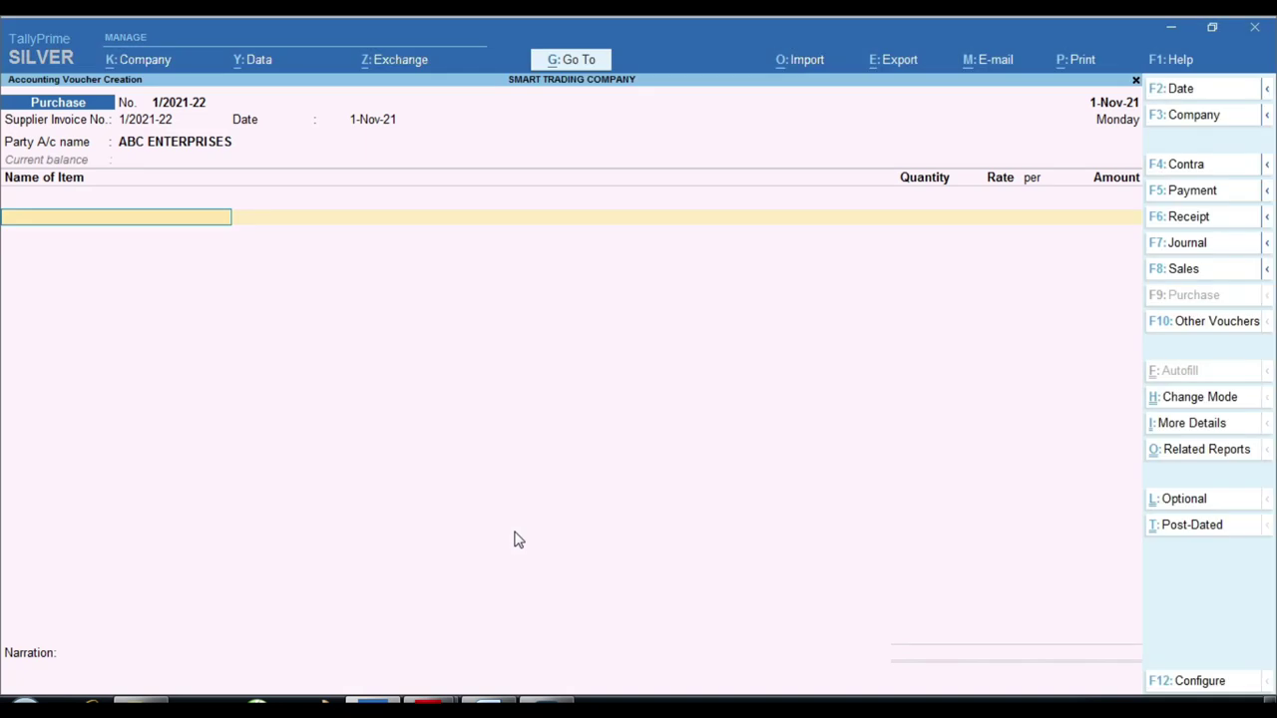
{"action": "key", "text": "alt+c"}
{"action": "type", "text": "H"}
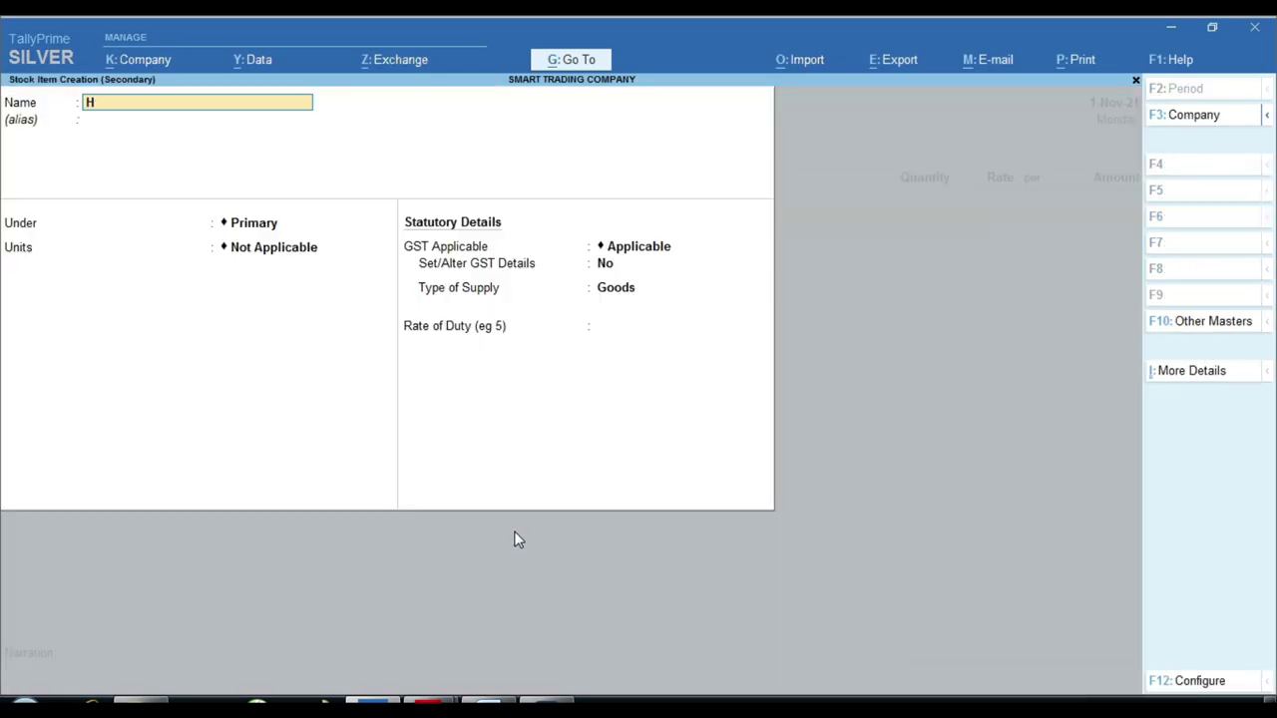
{"action": "type", "text": "P KEYBOARD 124"}
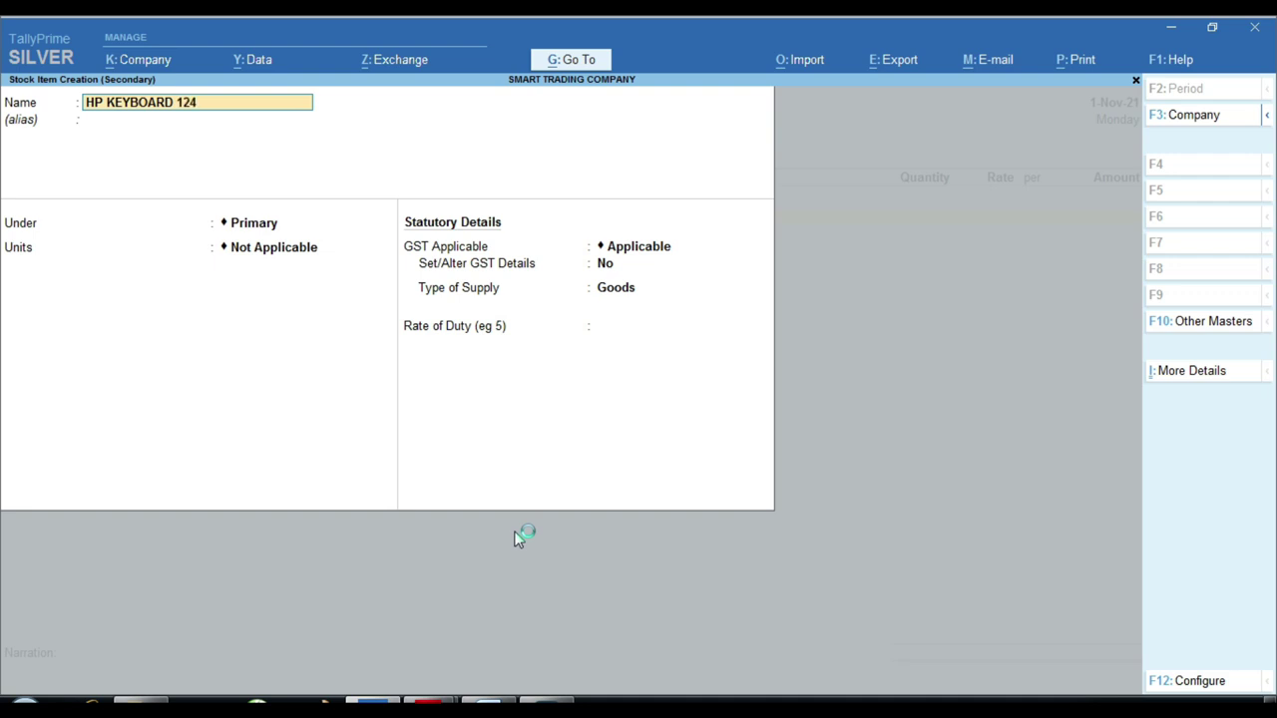
{"action": "key", "text": "Return"}
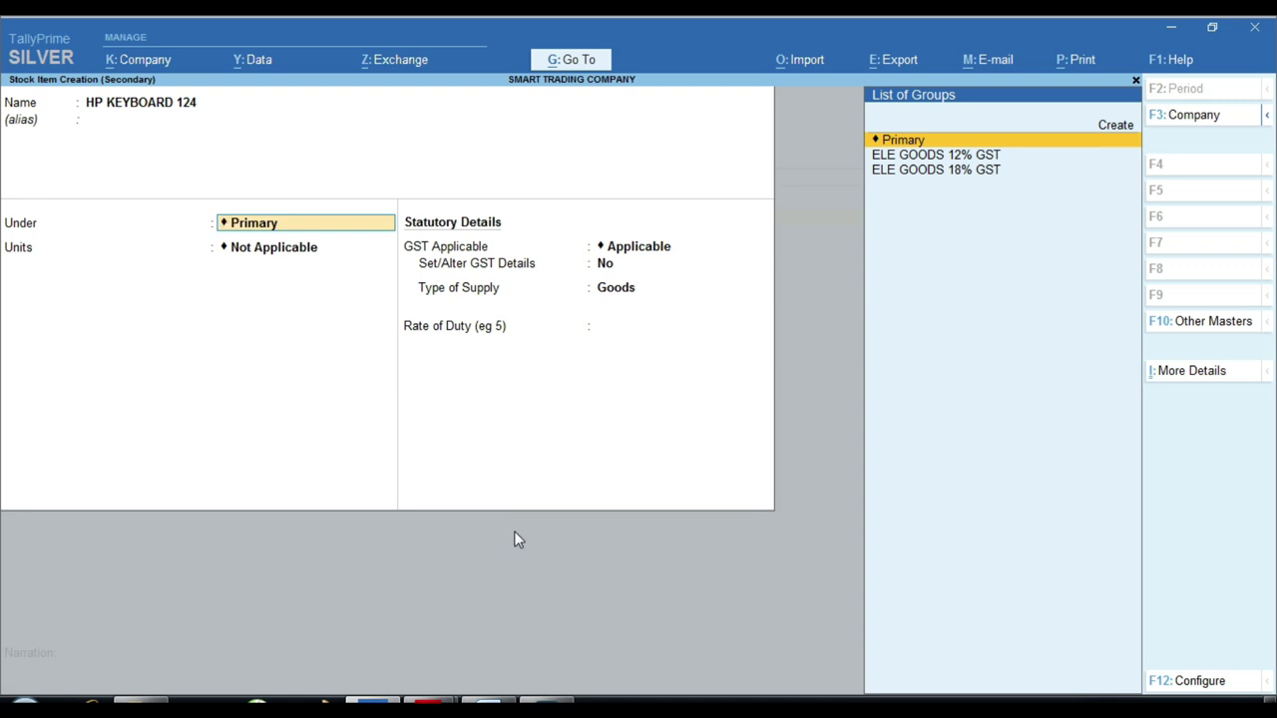
Keep the keyboard item under Primary with GST applicable, set its unit to PCS and enable setting its GST details.
{"action": "key", "text": "Return"}
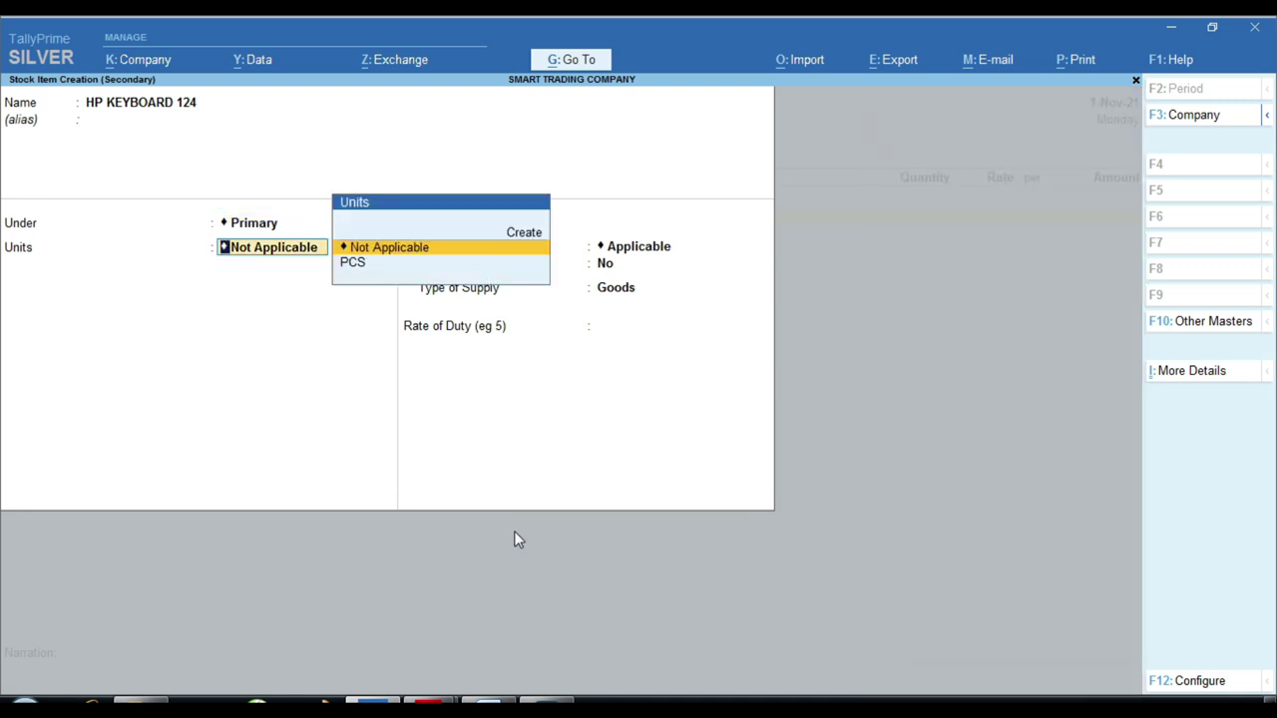
{"action": "key", "text": "Down"}
{"action": "key", "text": "Return"}
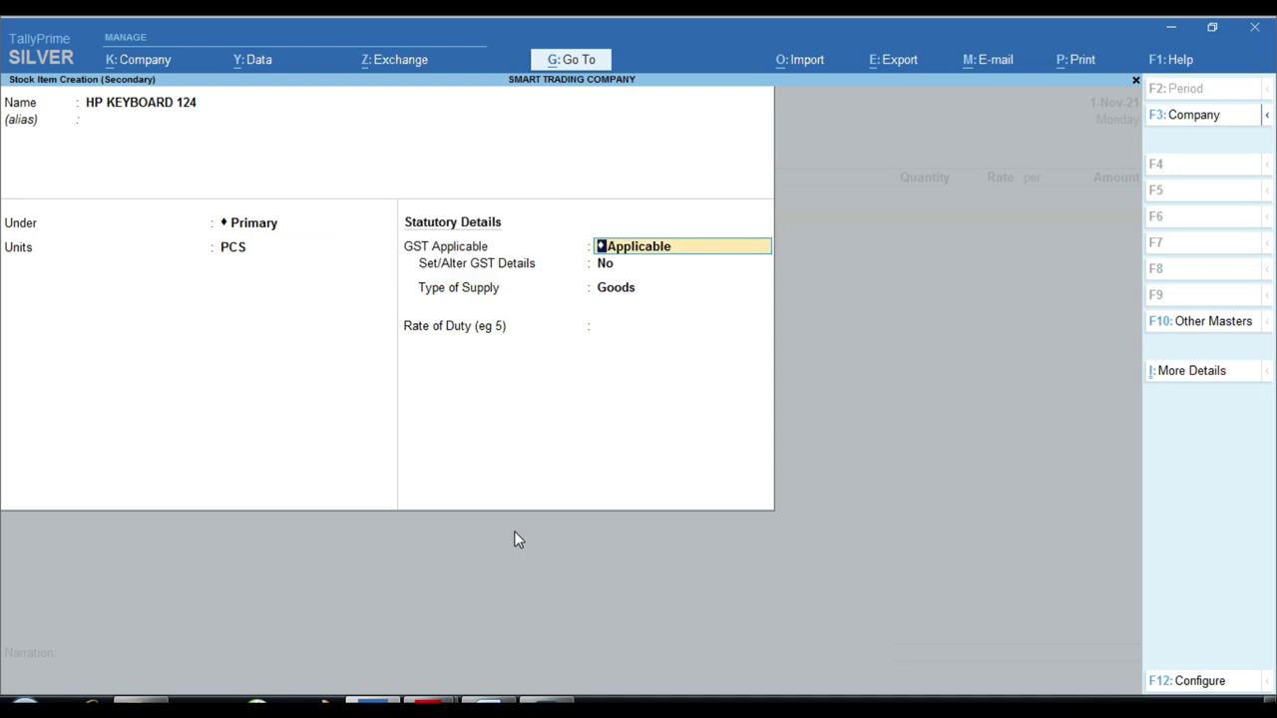
{"action": "key", "text": "Return"}
{"action": "type", "text": "Y"}
{"action": "key", "text": "Return"}
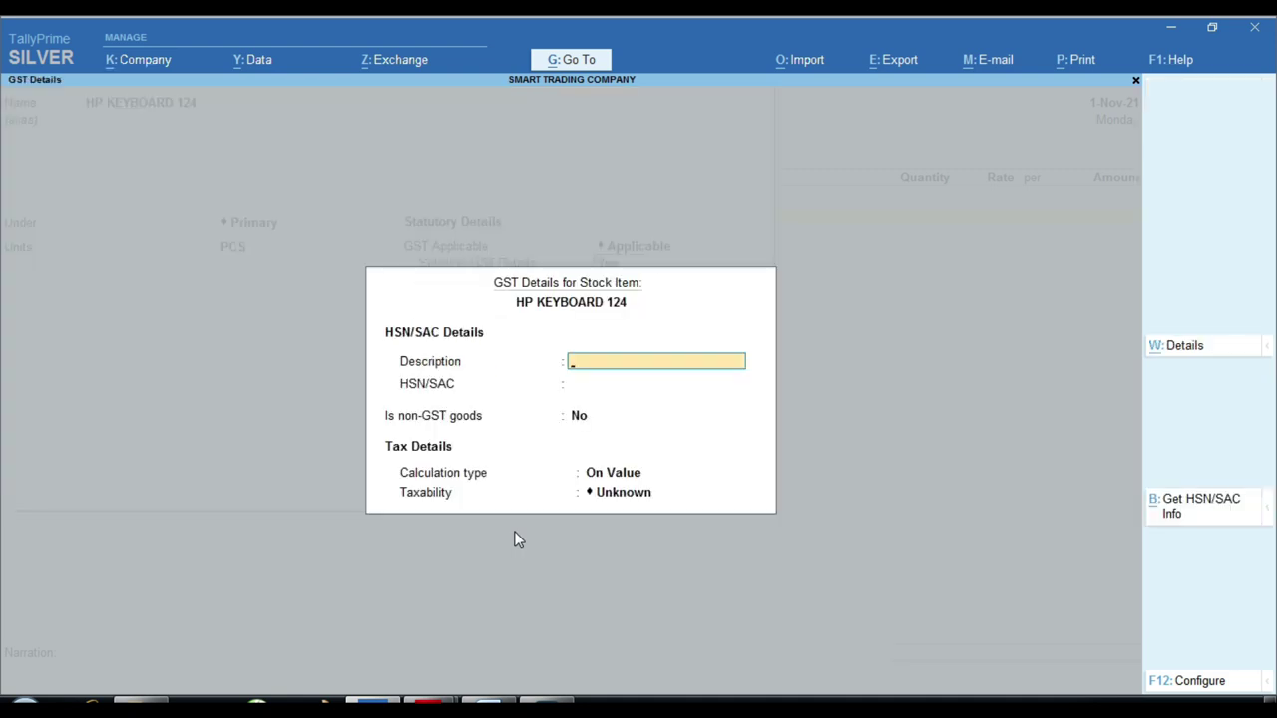
Fill in the GST details with description KEYBORAD, HSN/SAC 123558 and taxability Taxable, and accept them.
{"action": "type", "text": "KEYBORAD"}
{"action": "key", "text": "Return"}
{"action": "type", "text": "12"}
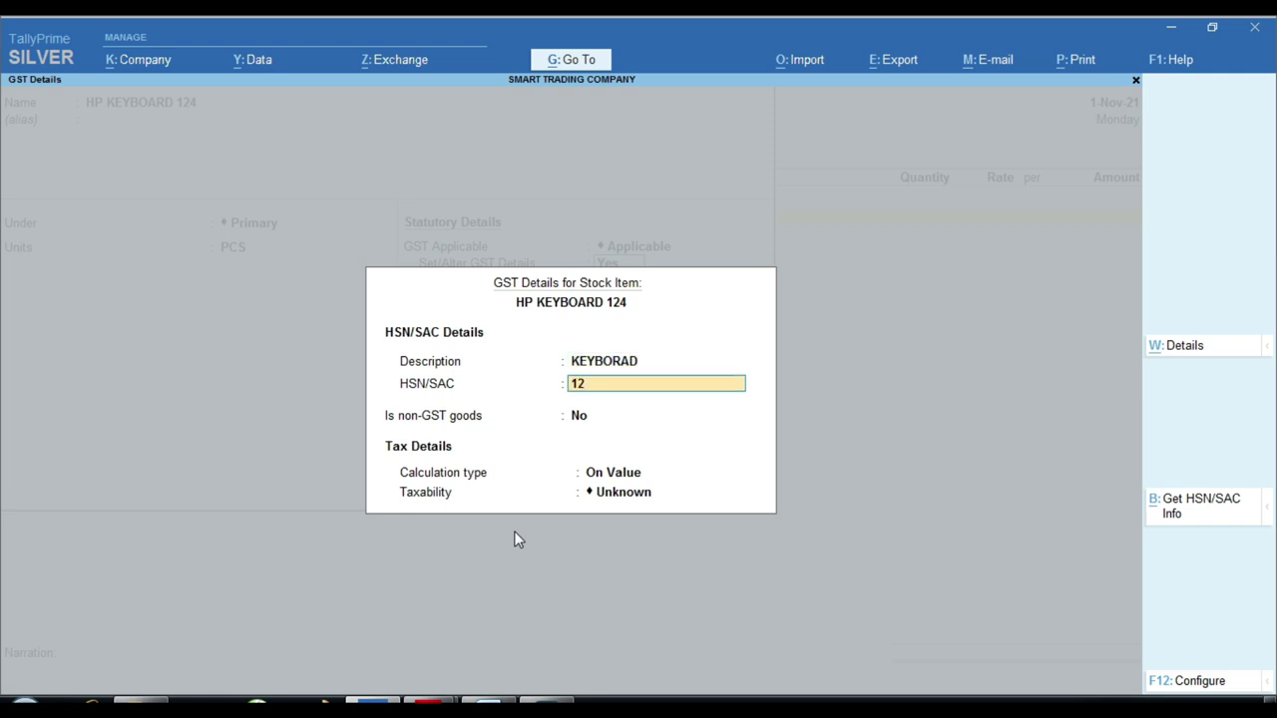
{"action": "type", "text": "3558"}
{"action": "key", "text": "Return"}
{"action": "key", "text": "Return"}
{"action": "key", "text": "Down"}
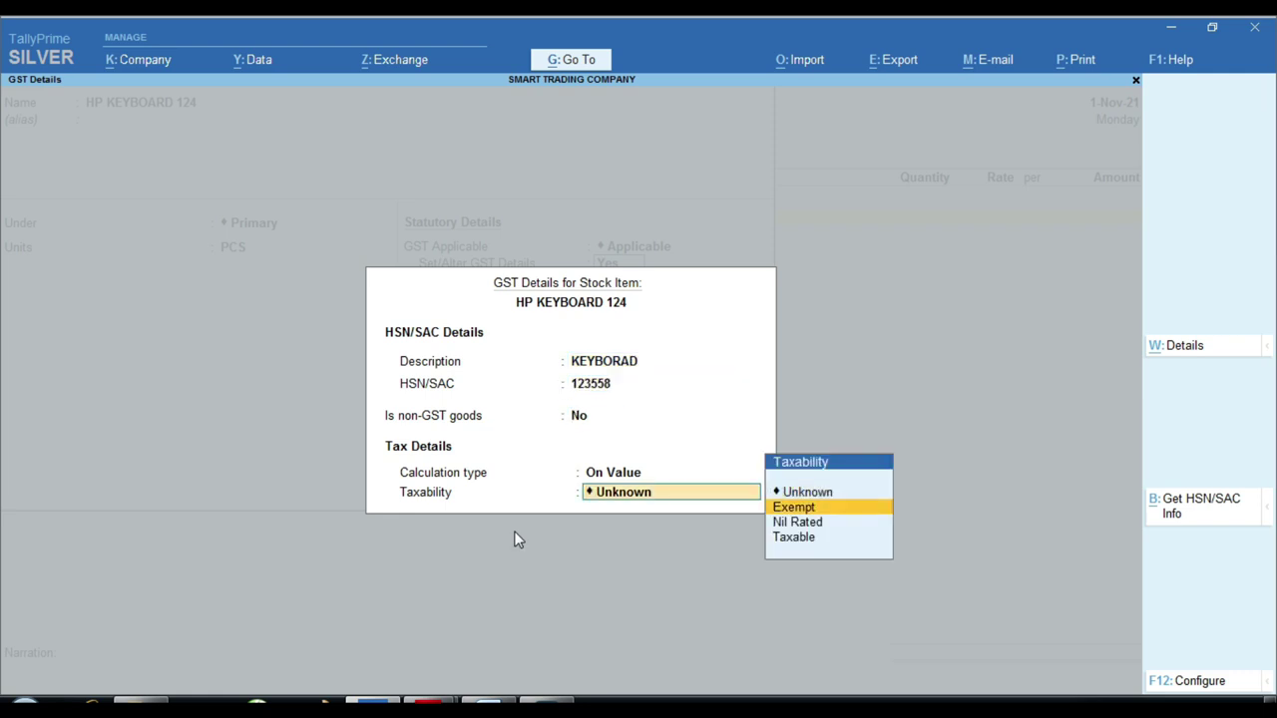
{"action": "key", "text": "Down"}
{"action": "key", "text": "Down"}
{"action": "key", "text": "ctrl+a"}
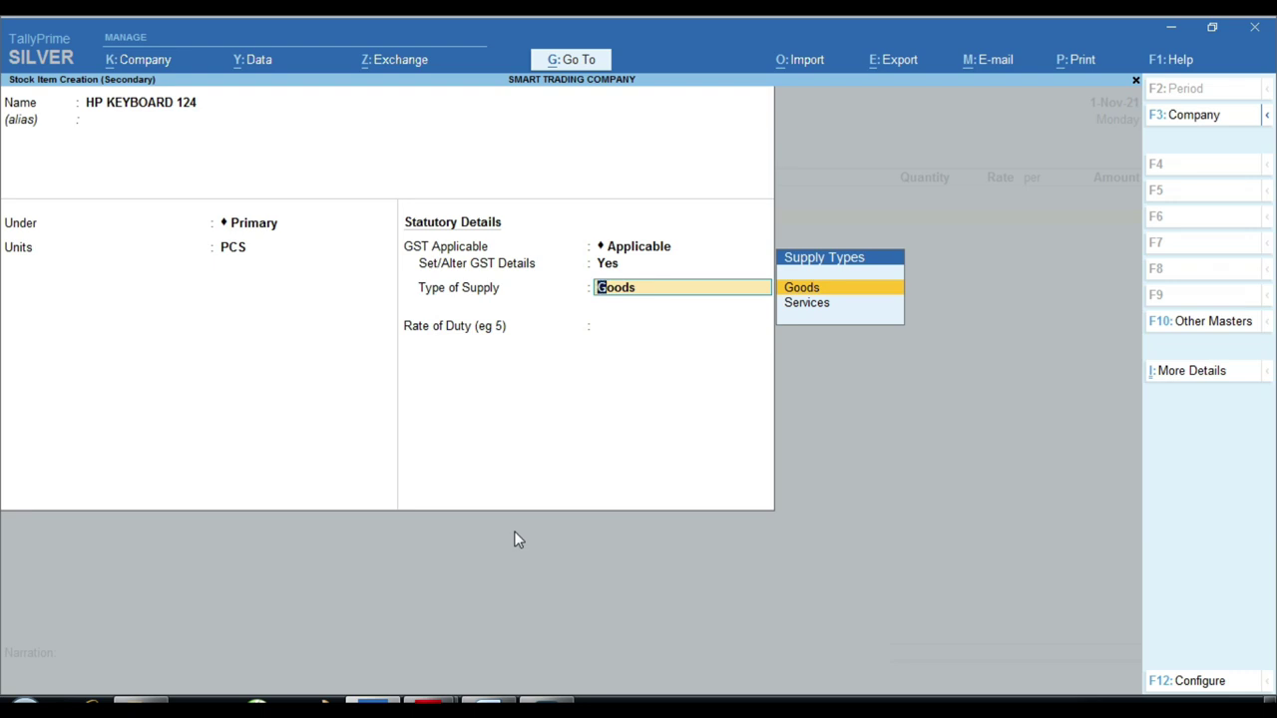
Keep the supply type as Goods with rate of duty 0 and save the HP KEYBOARD 124 stock item.
{"action": "key", "text": "Return"}
{"action": "key", "text": "Return"}
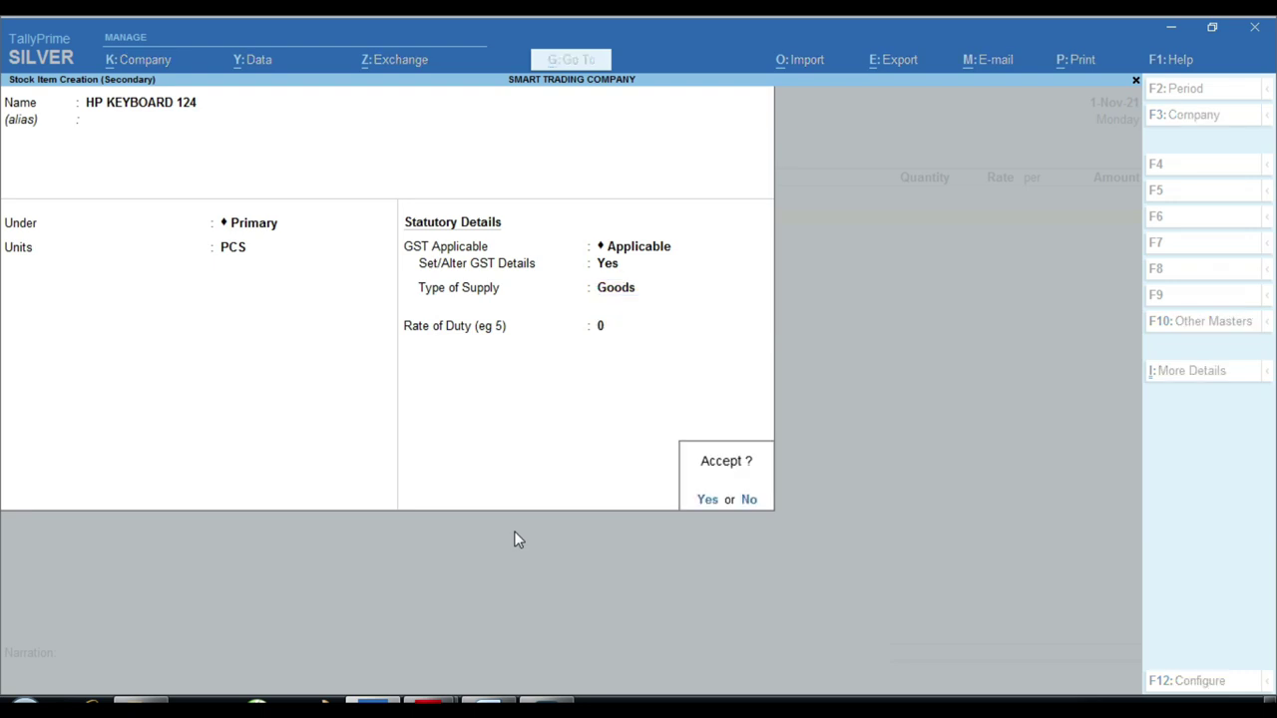
{"action": "key", "text": "y"}
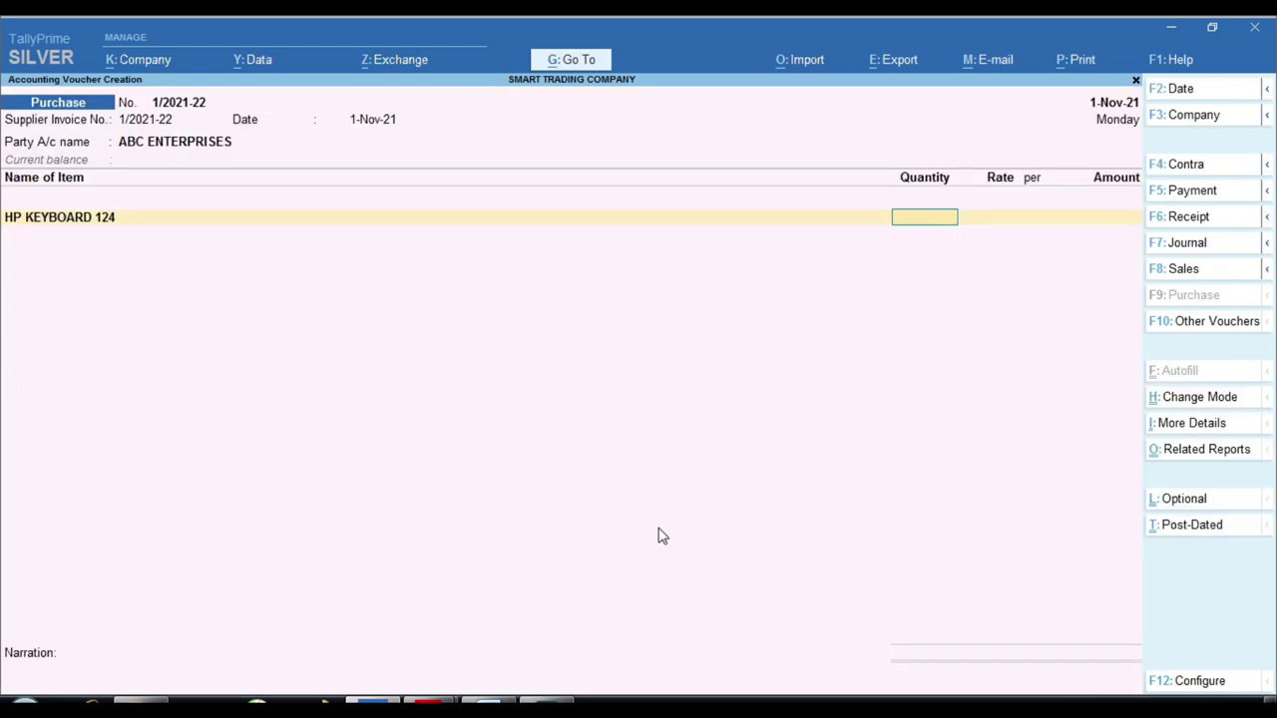
Consult the keyboard line in the ABC ENTERPRISES bill and enter quantity 5 PCS and amount 625 for HP KEYBOARD 124 in the TallyPrime voucher.
{"action": "key", "text": "alt+Tab"}
{"action": "scroll", "coordinate": [765, 448], "scroll_direction": "down", "scroll_amount": 1}
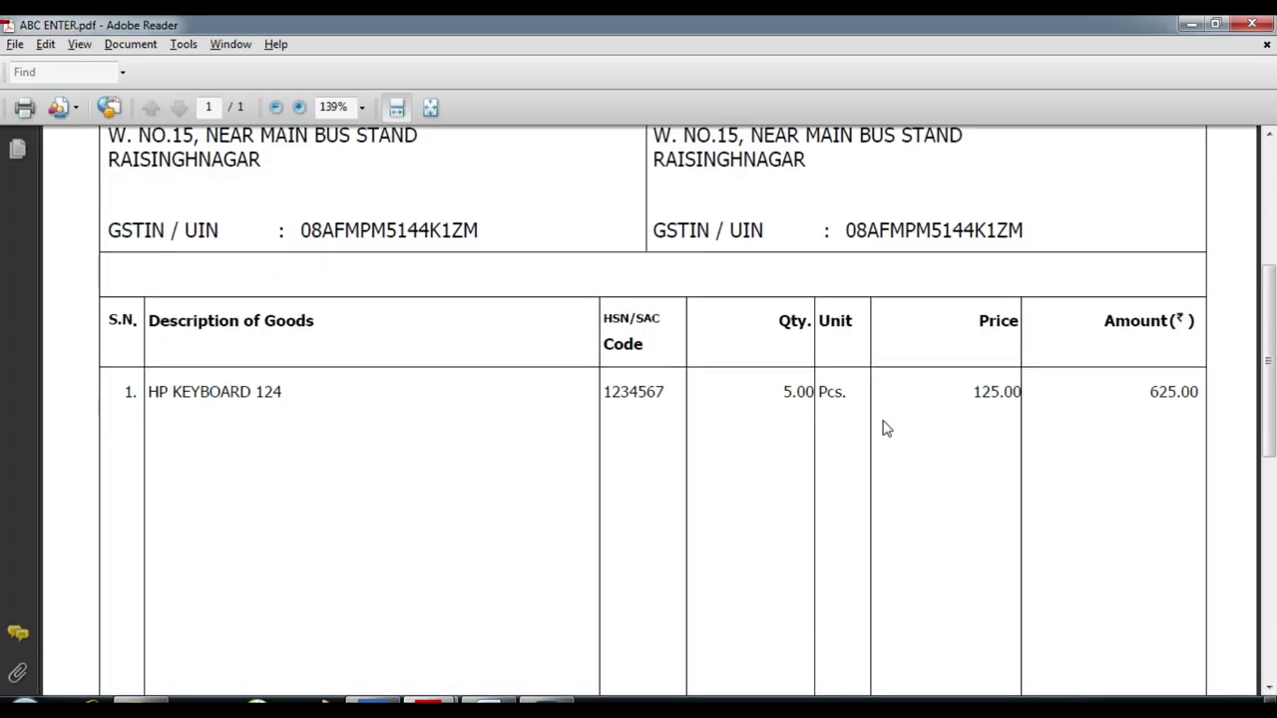
{"action": "key", "text": "alt+Tab"}
{"action": "type", "text": "5"}
{"action": "key", "text": "Return"}
{"action": "key", "text": "Return"}
{"action": "type", "text": "625"}
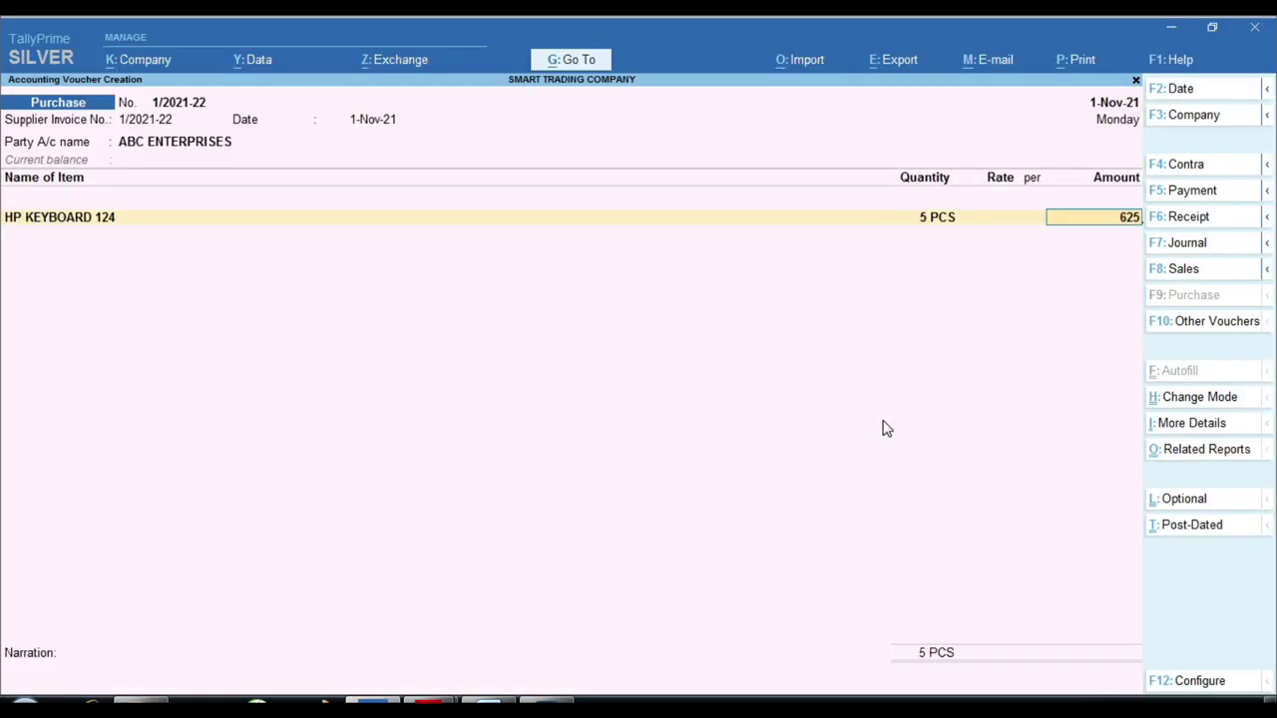
{"action": "key", "text": "Return"}
Allocate the full 625.00 of HP KEYBOARD 124 to the TAXABLE GOODS PURCHASE ledger and accept the accounting details.
{"action": "key", "text": "Return"}
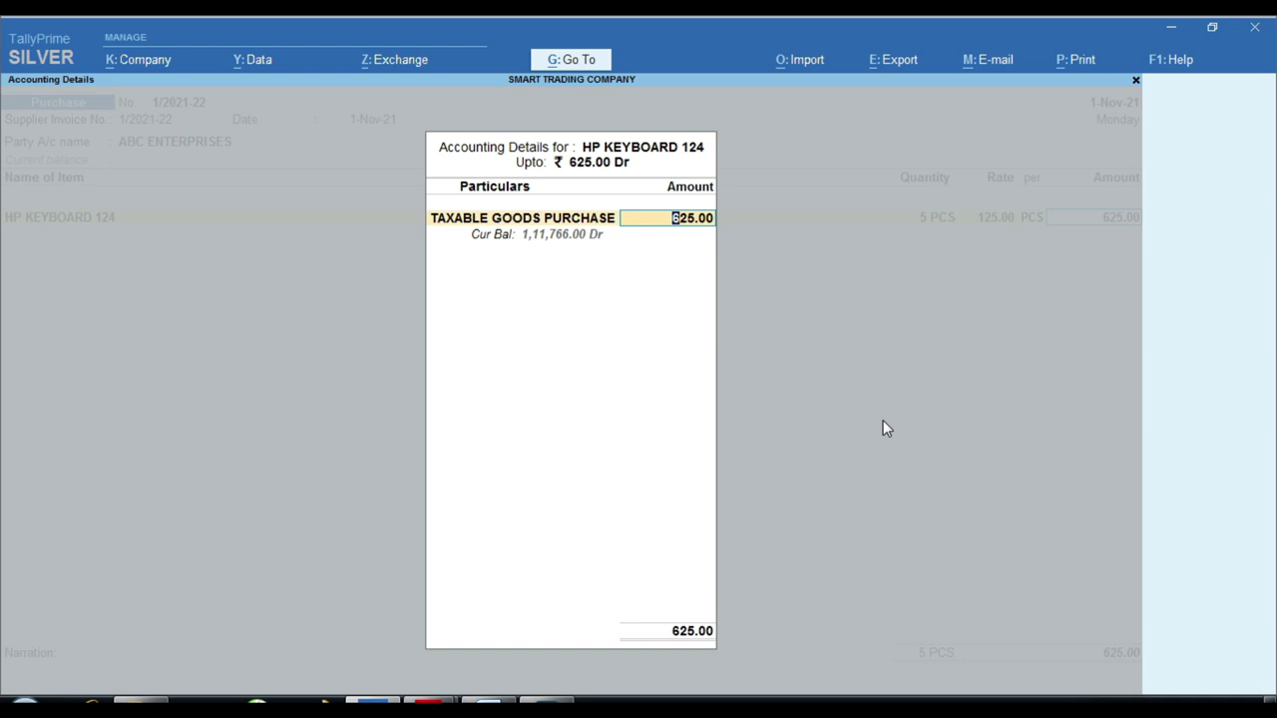
{"action": "key", "text": "Return"}
{"action": "key", "text": "Return"}
{"action": "key", "text": "Return"}
{"action": "key", "text": "Return"}
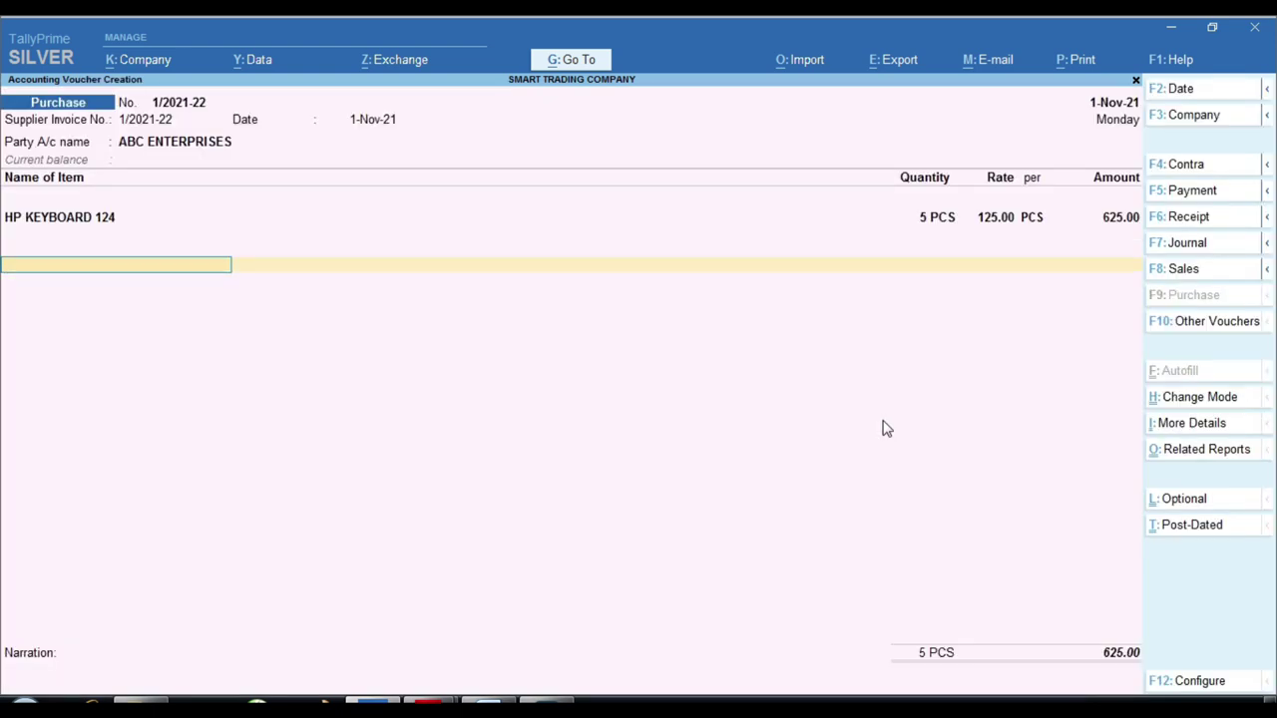
End the item list without additional ledgers, leave the narration blank and save the ABC ENTERPRISES purchase voucher.
{"action": "key", "text": "Return"}
{"action": "key", "text": "Return"}
{"action": "key", "text": "Return"}
{"action": "key", "text": "Return"}
{"action": "key", "text": "Return"}
{"action": "key", "text": "Return"}
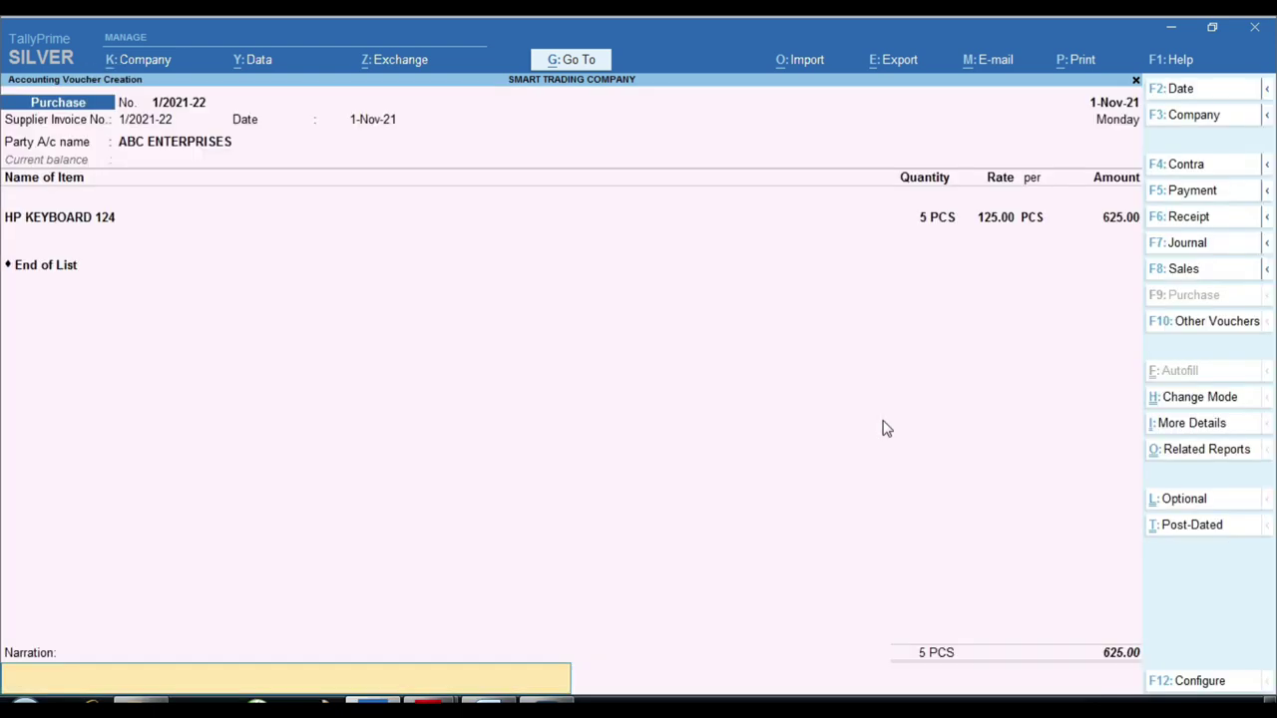
{"action": "key", "text": "Return"}
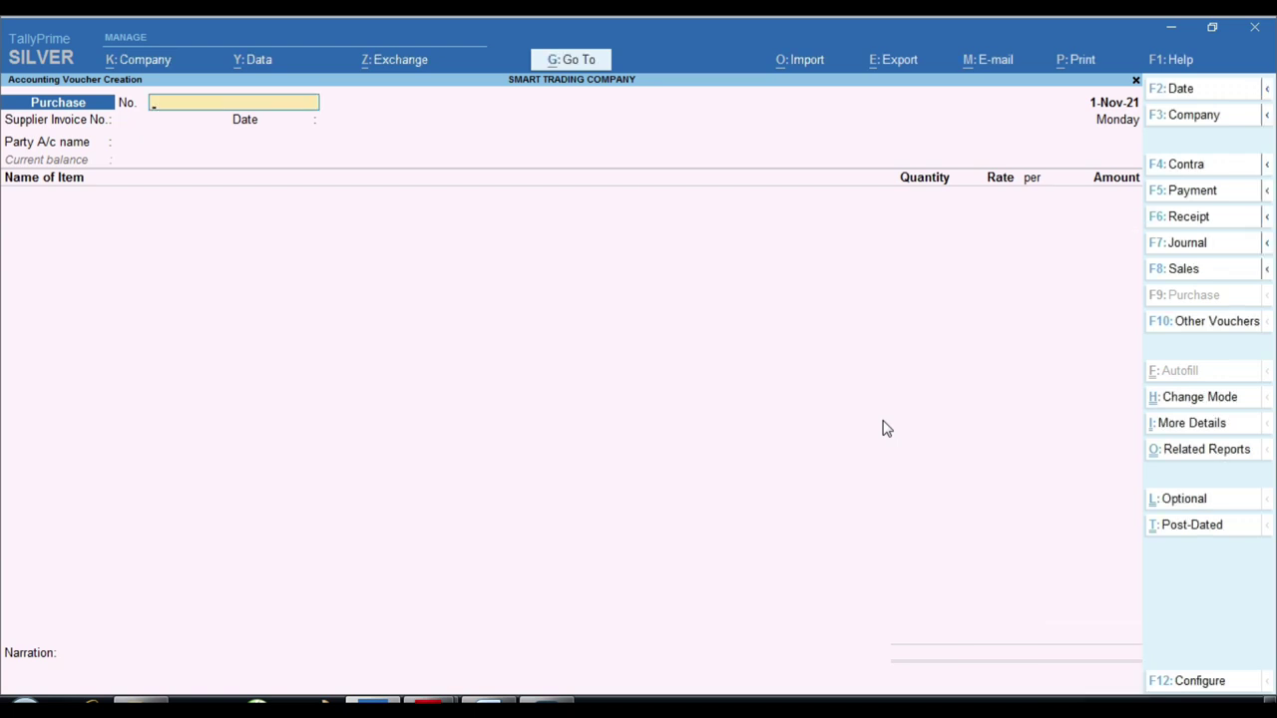
Review the Tally Prime topic list in the Word document down to Composition Dealer Purchase Bill Entry and return to TallyPrime.
{"action": "left_click", "coordinate": [504, 700]}
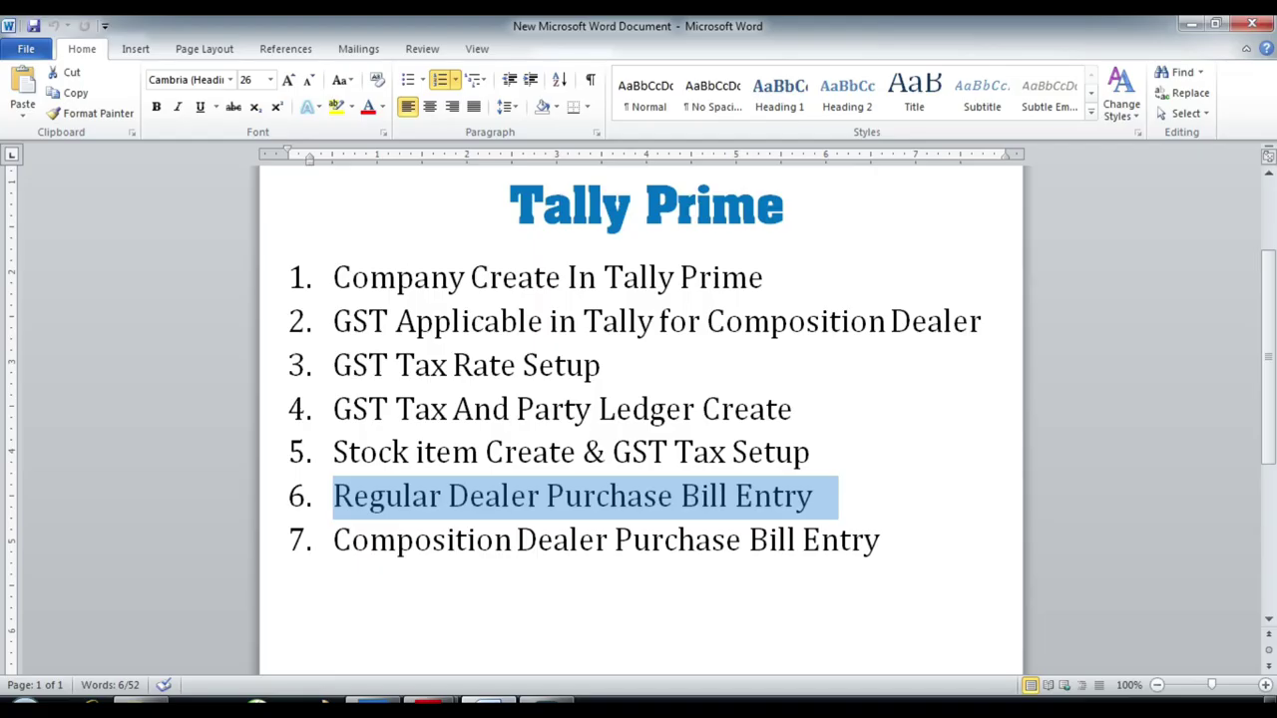
{"action": "left_click", "coordinate": [543, 584]}
{"action": "scroll", "coordinate": [549, 499], "scroll_direction": "down", "scroll_amount": 1}
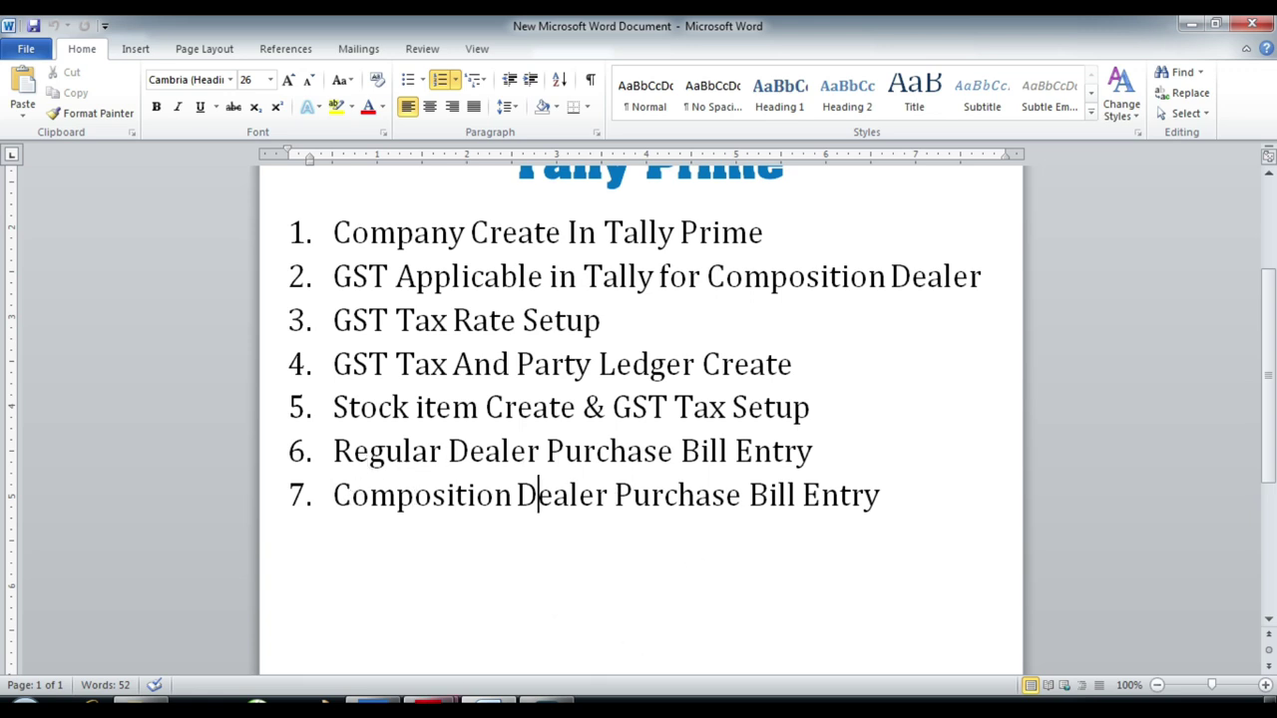
{"action": "key", "text": "alt+Tab"}
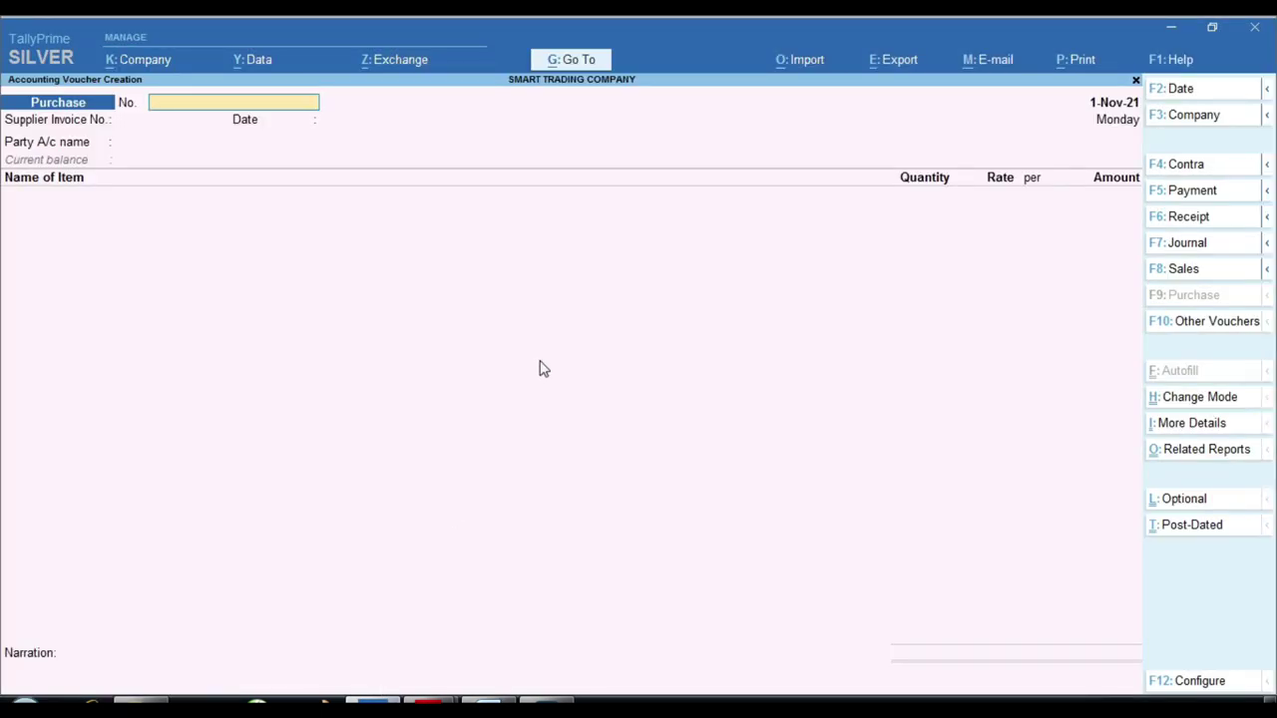